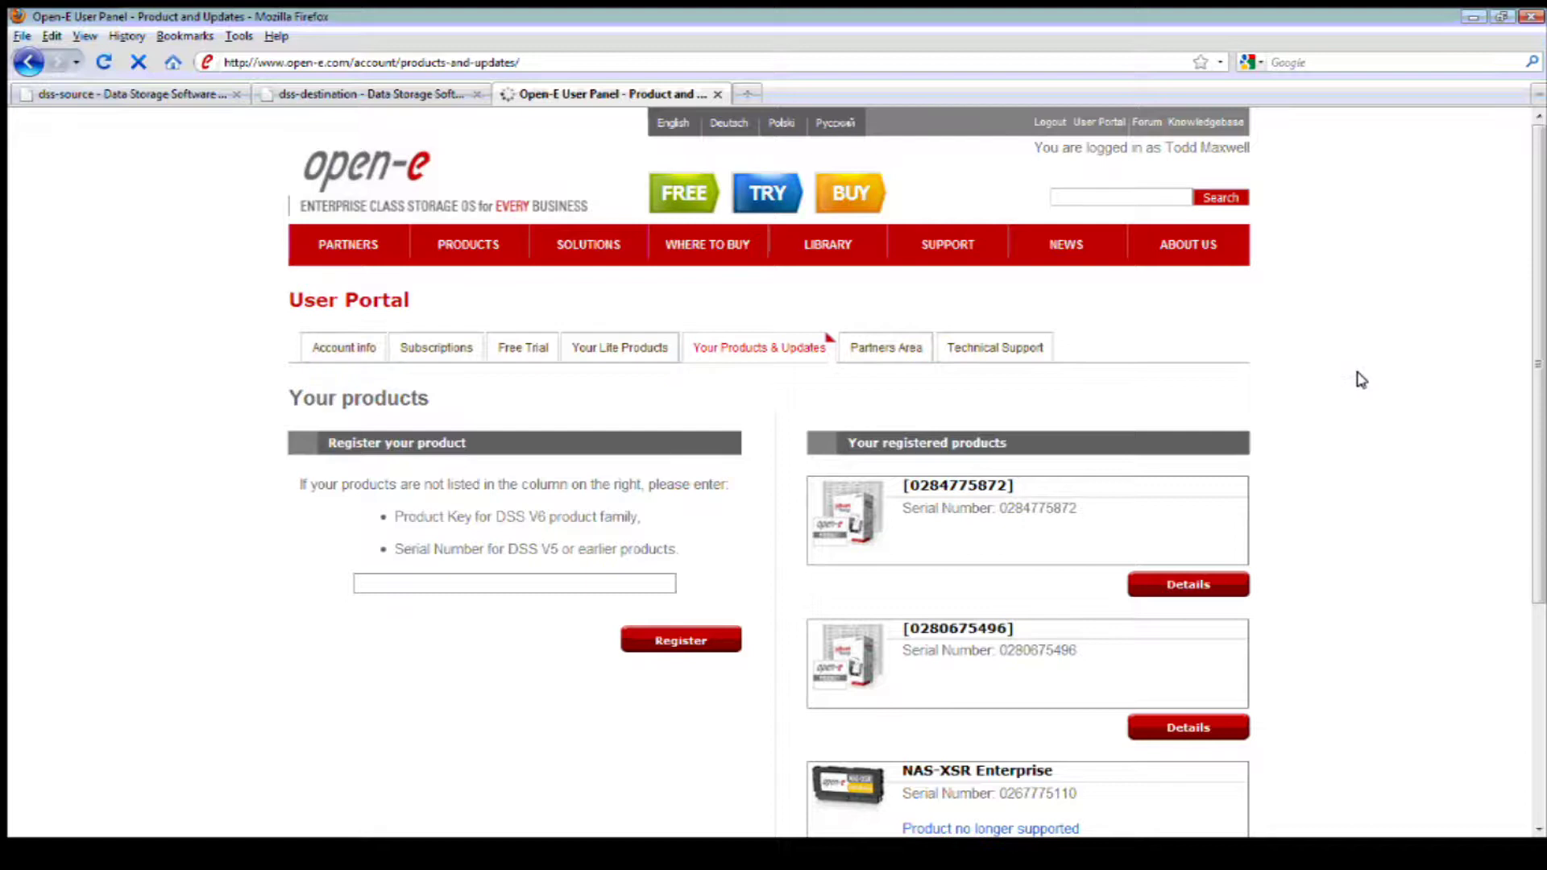
Look over the registered products list and open the subscription settings, highlighting the Products Updates Info option.
scroll(1361, 378, down, 1)
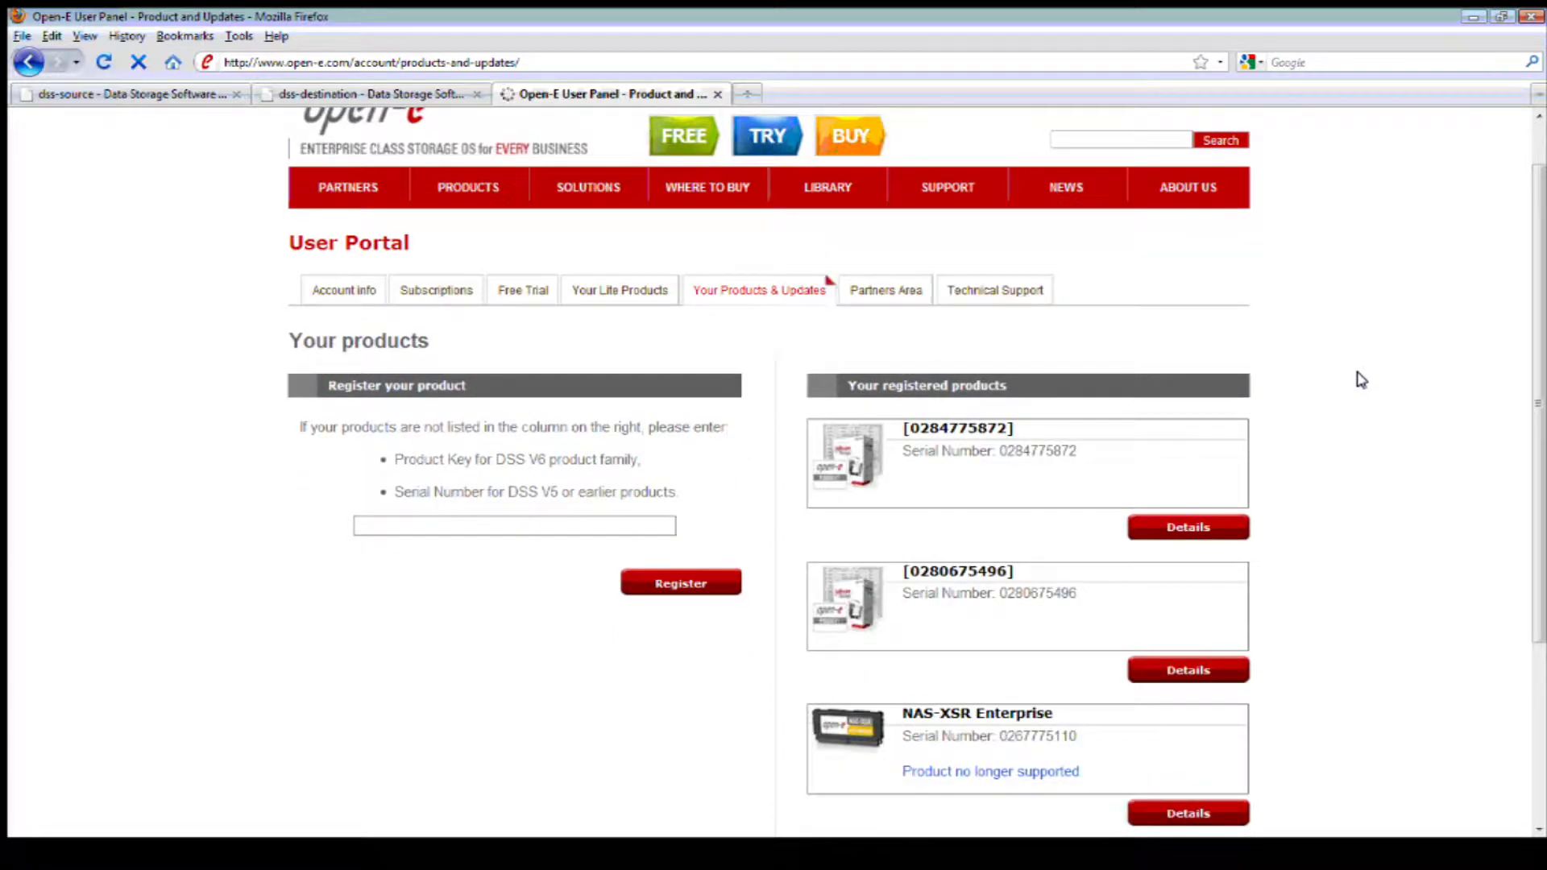
scroll(1271, 392, down, 1)
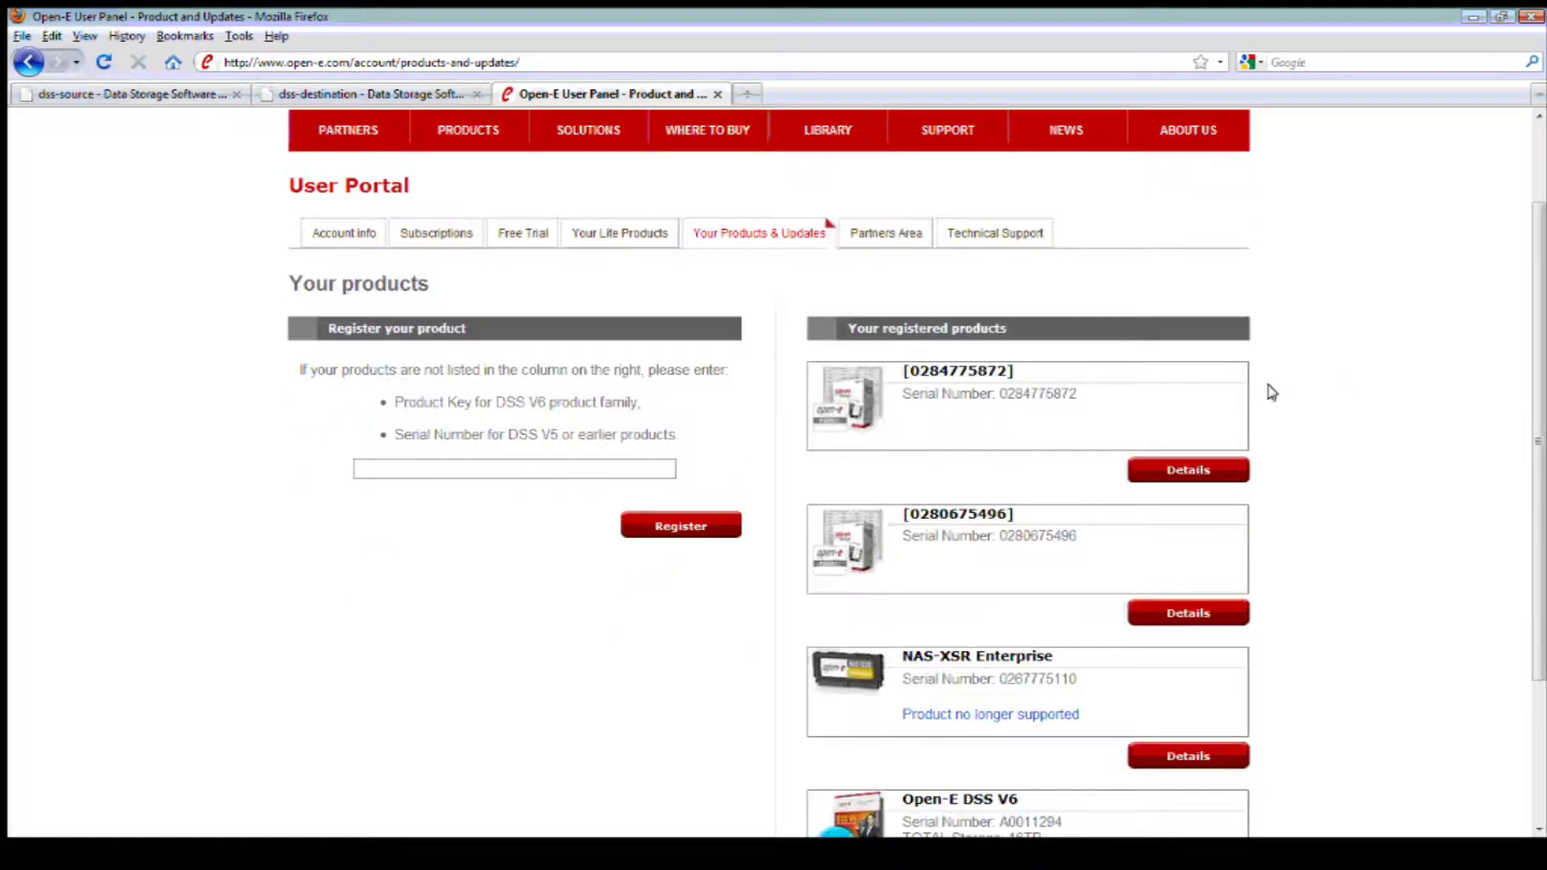
scroll(1271, 489, down, 2)
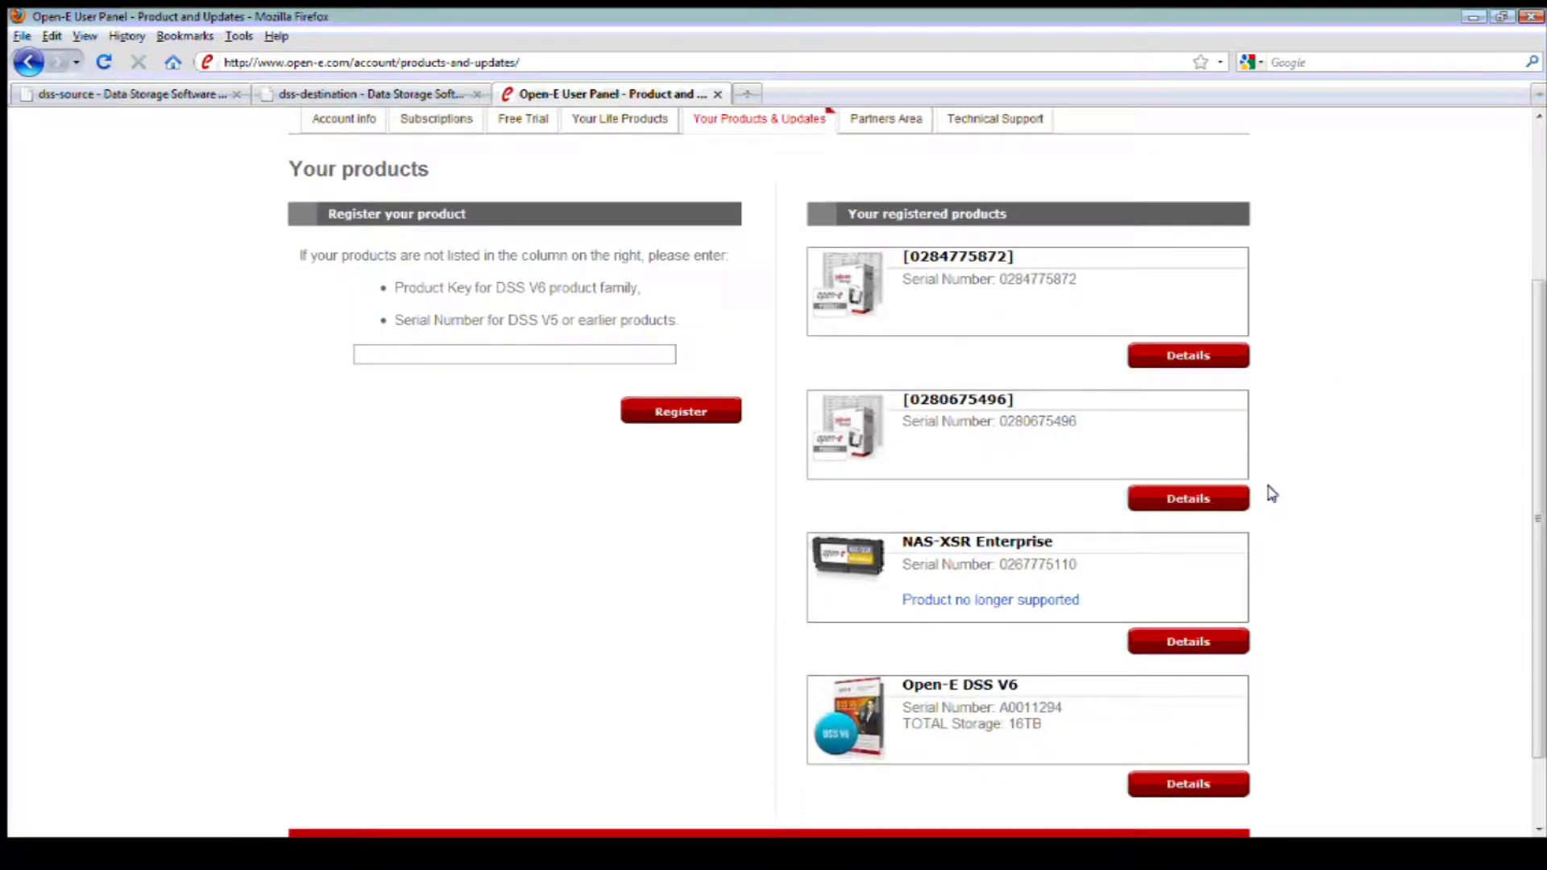
scroll(1271, 493, up, 3)
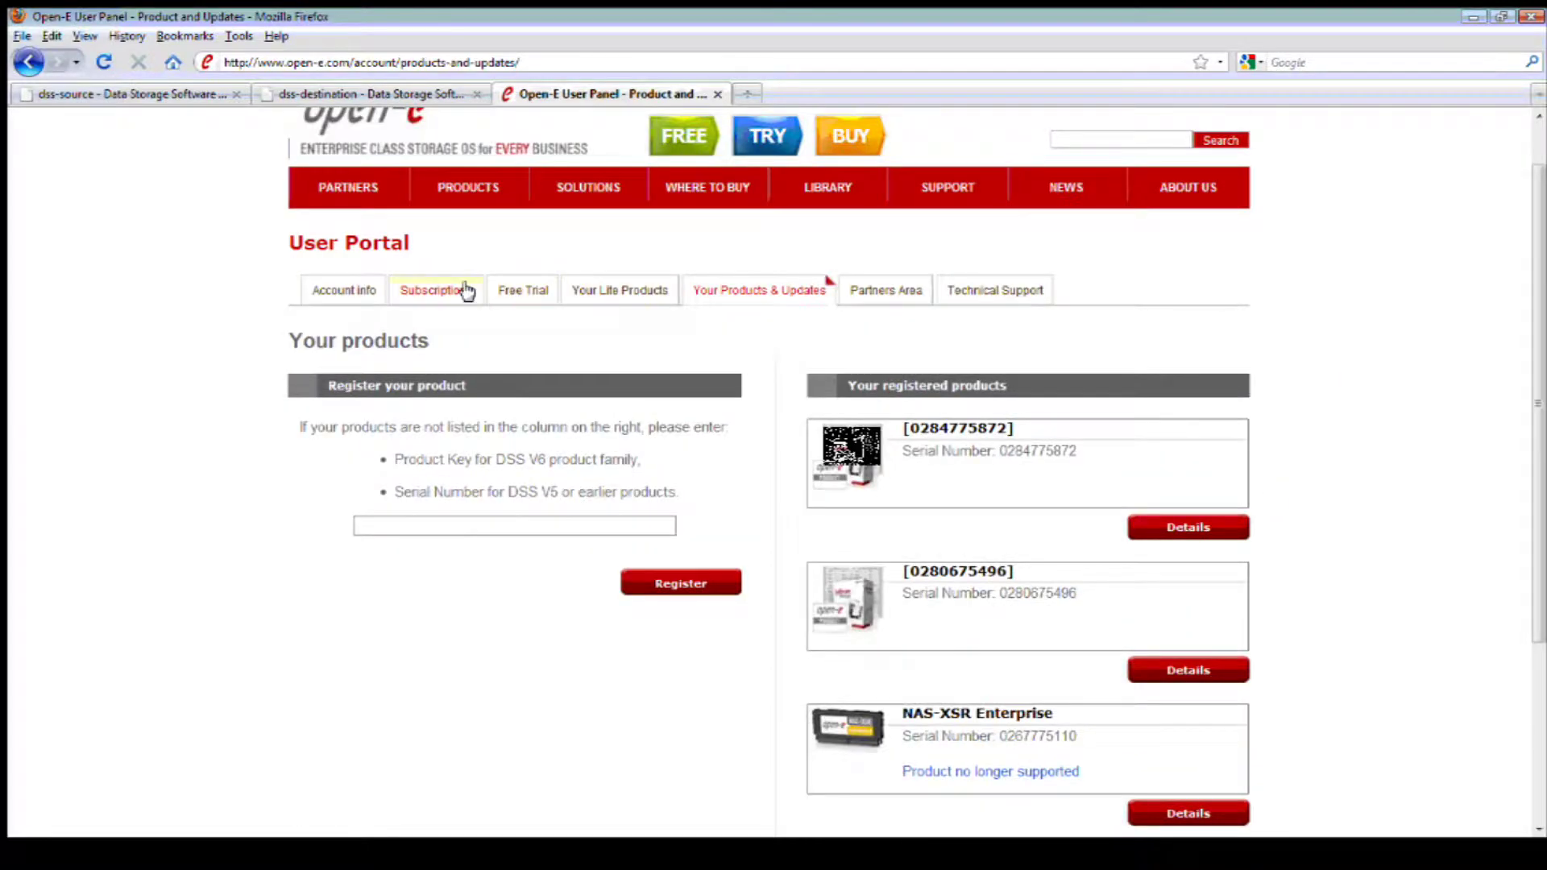
click(464, 293)
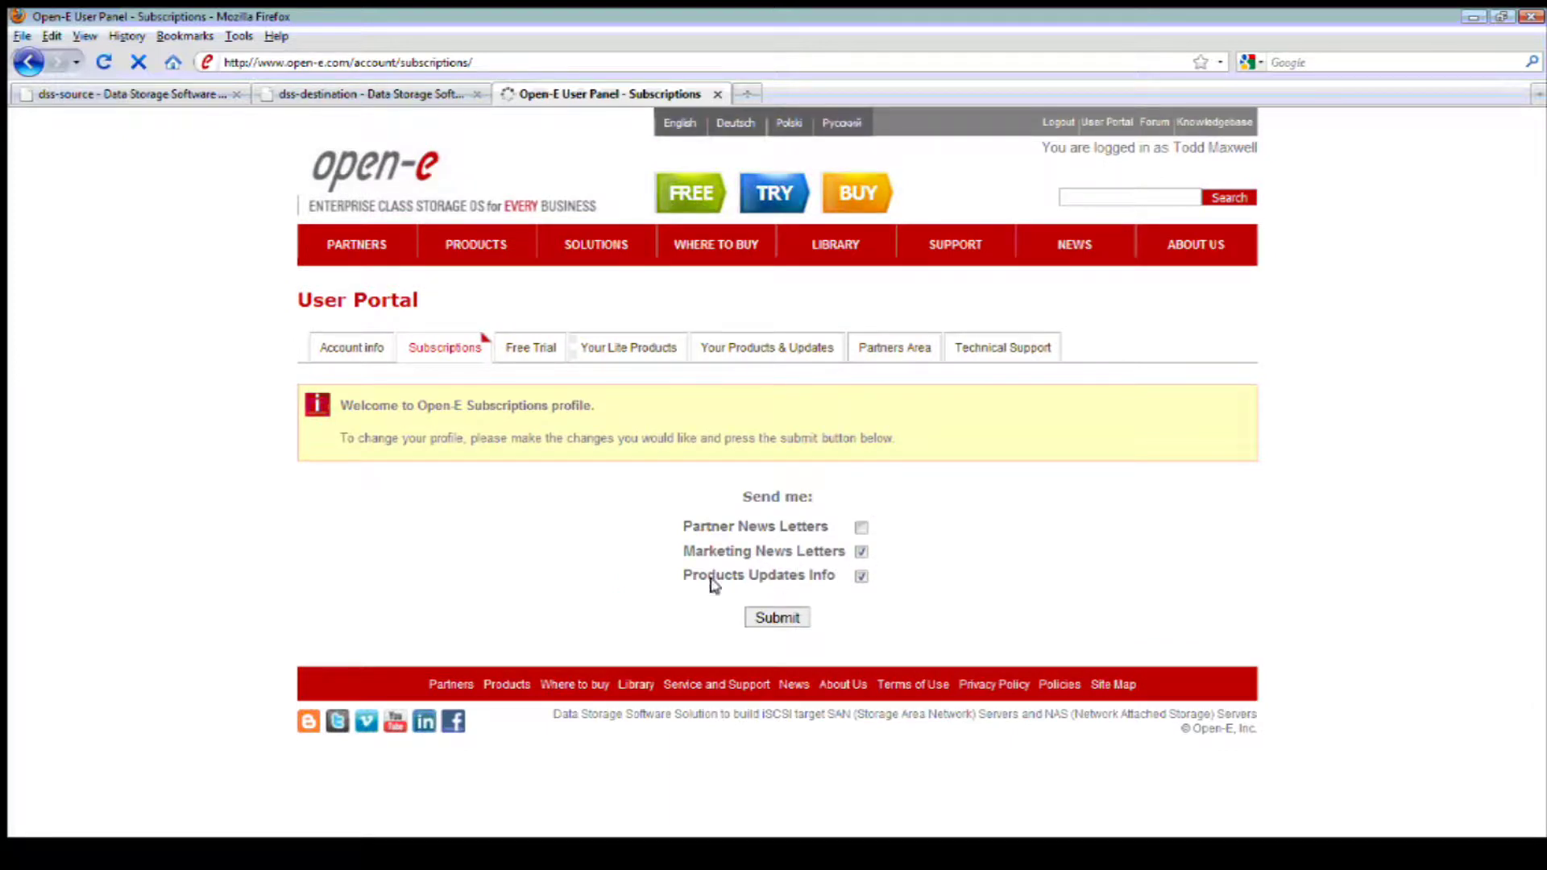
drag(683, 575, 863, 584)
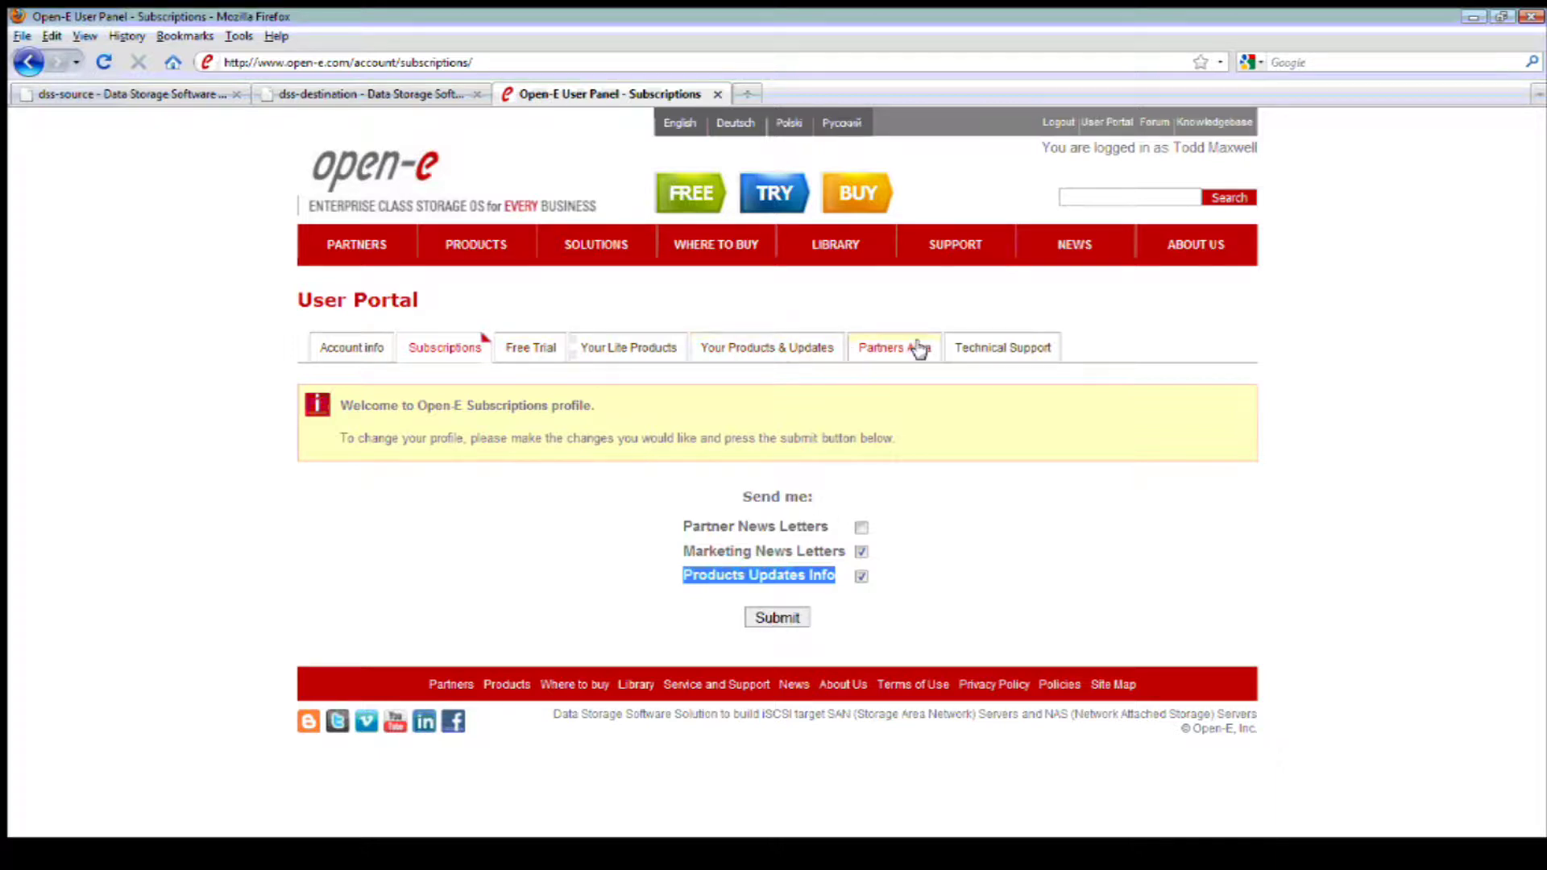
Return to the registered products and updates and open the details of the Open-E DSS V6 product.
click(769, 352)
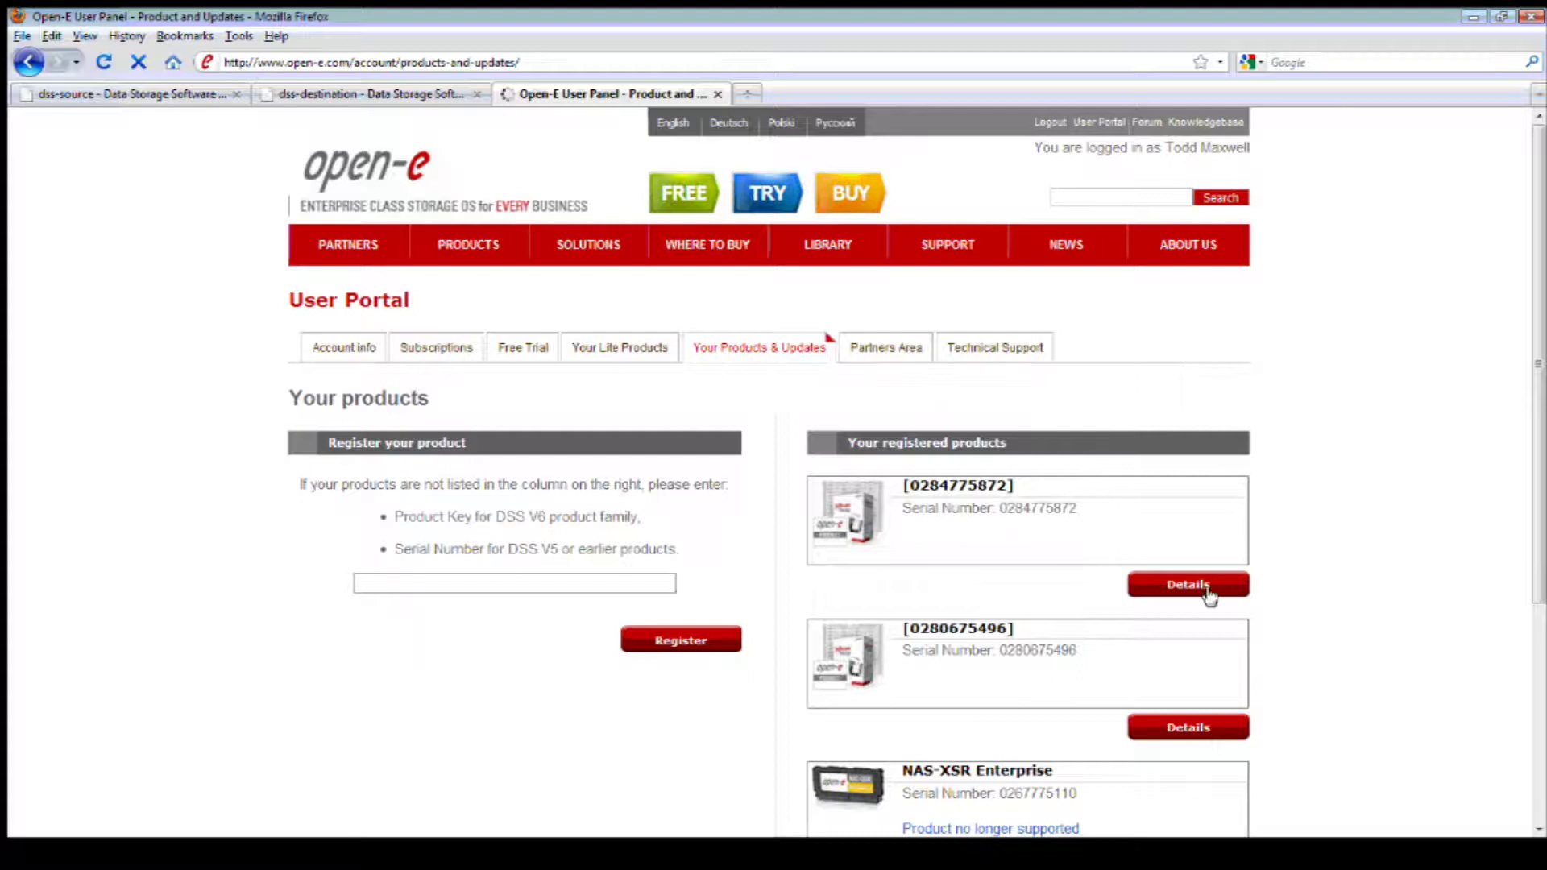
scroll(1261, 604, down, 3)
scroll(1260, 604, down, 3)
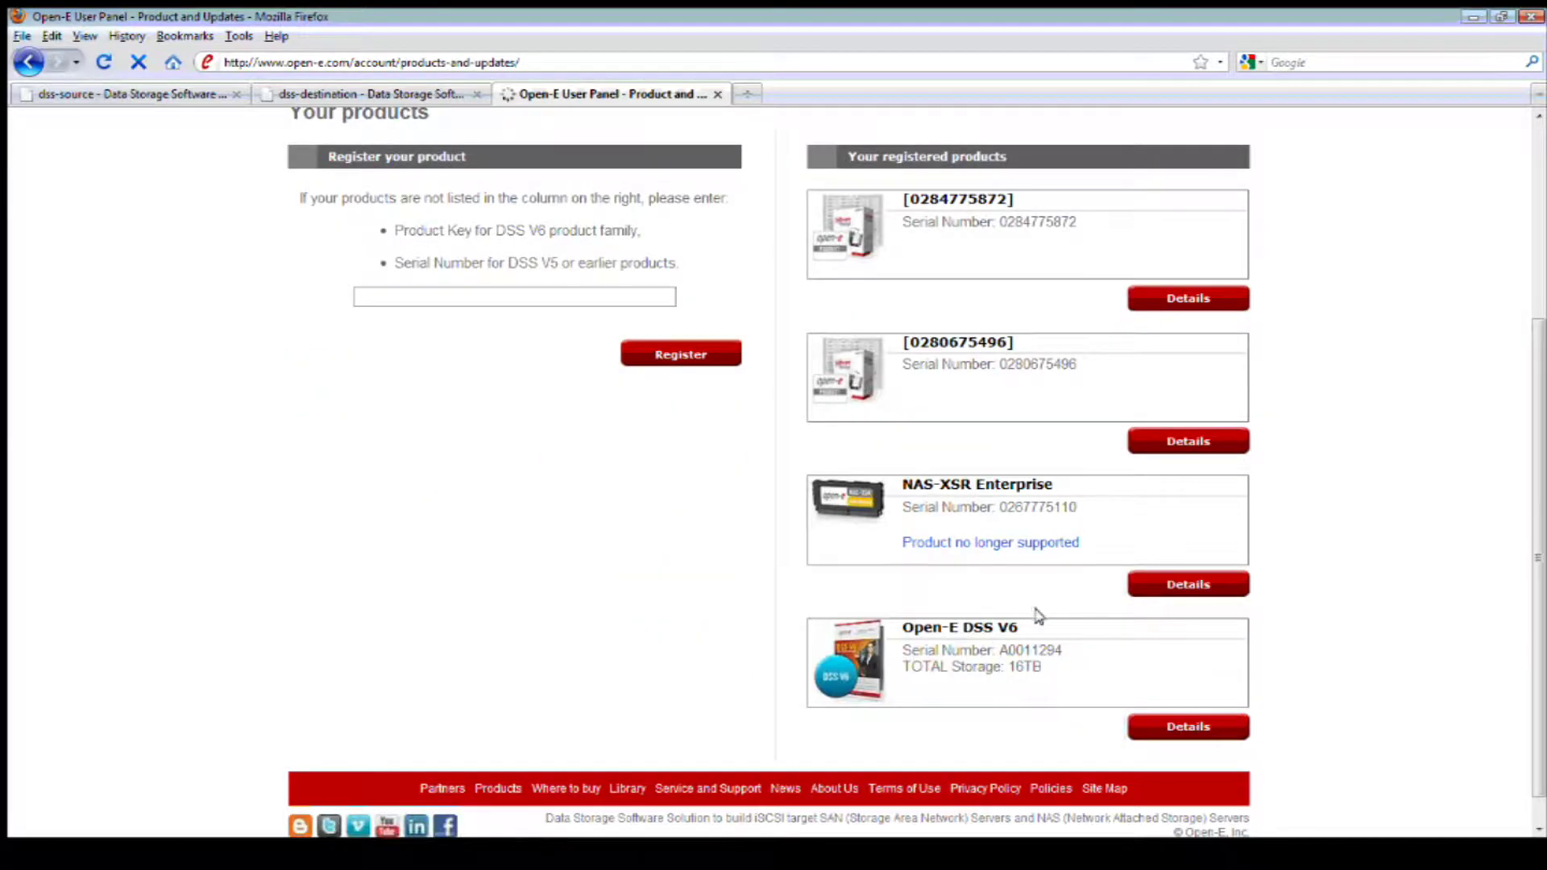
click(1181, 729)
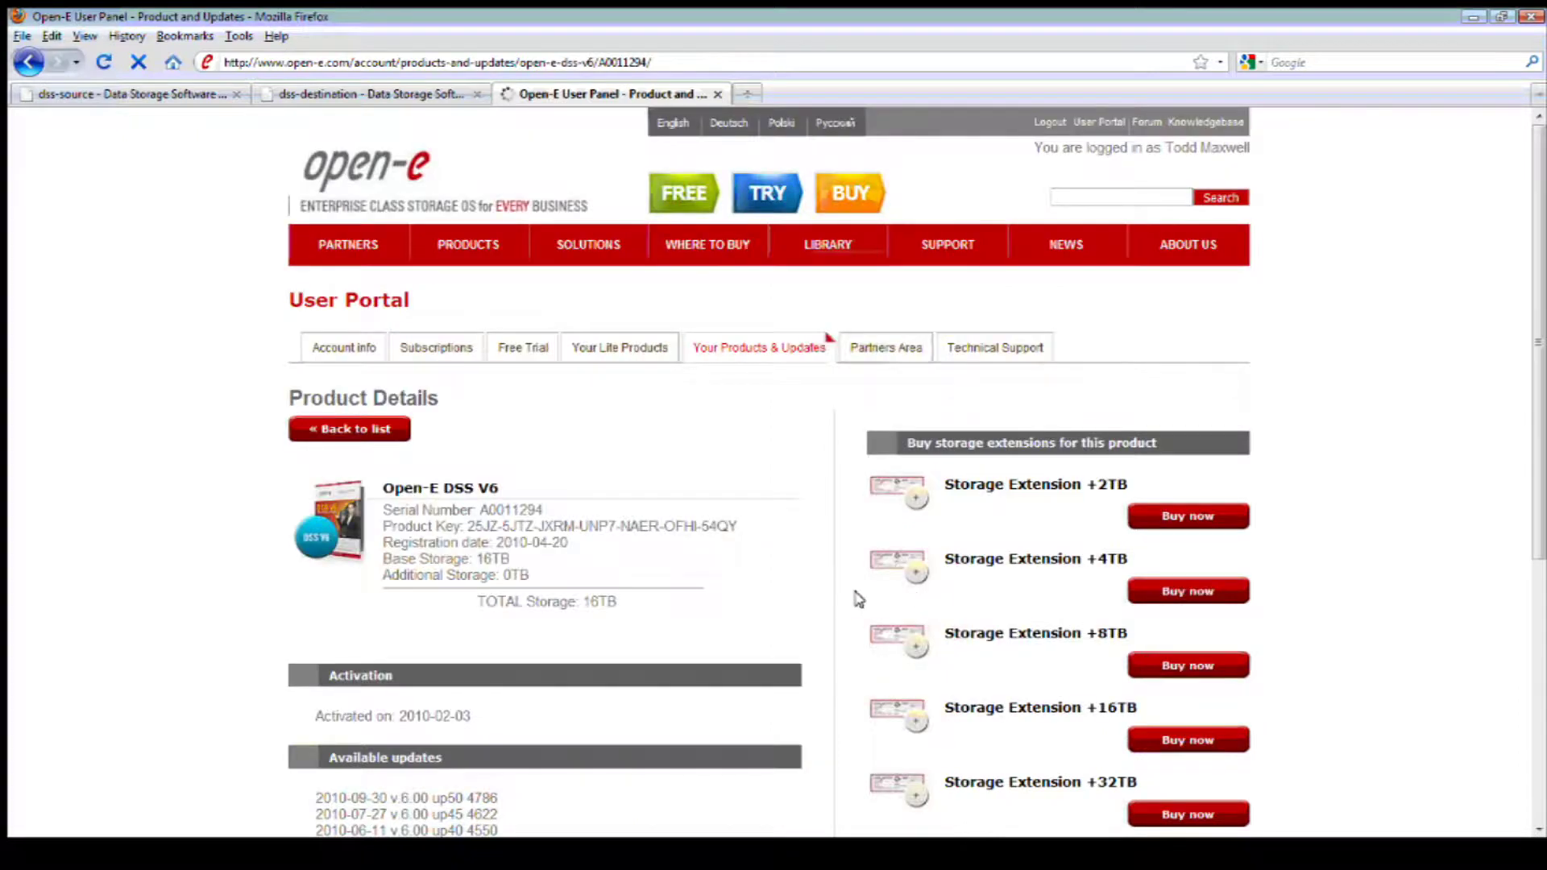
Highlight the serial number and the product key in the Open-E DSS V6 product details, and clear the selection.
scroll(785, 594, down, 3)
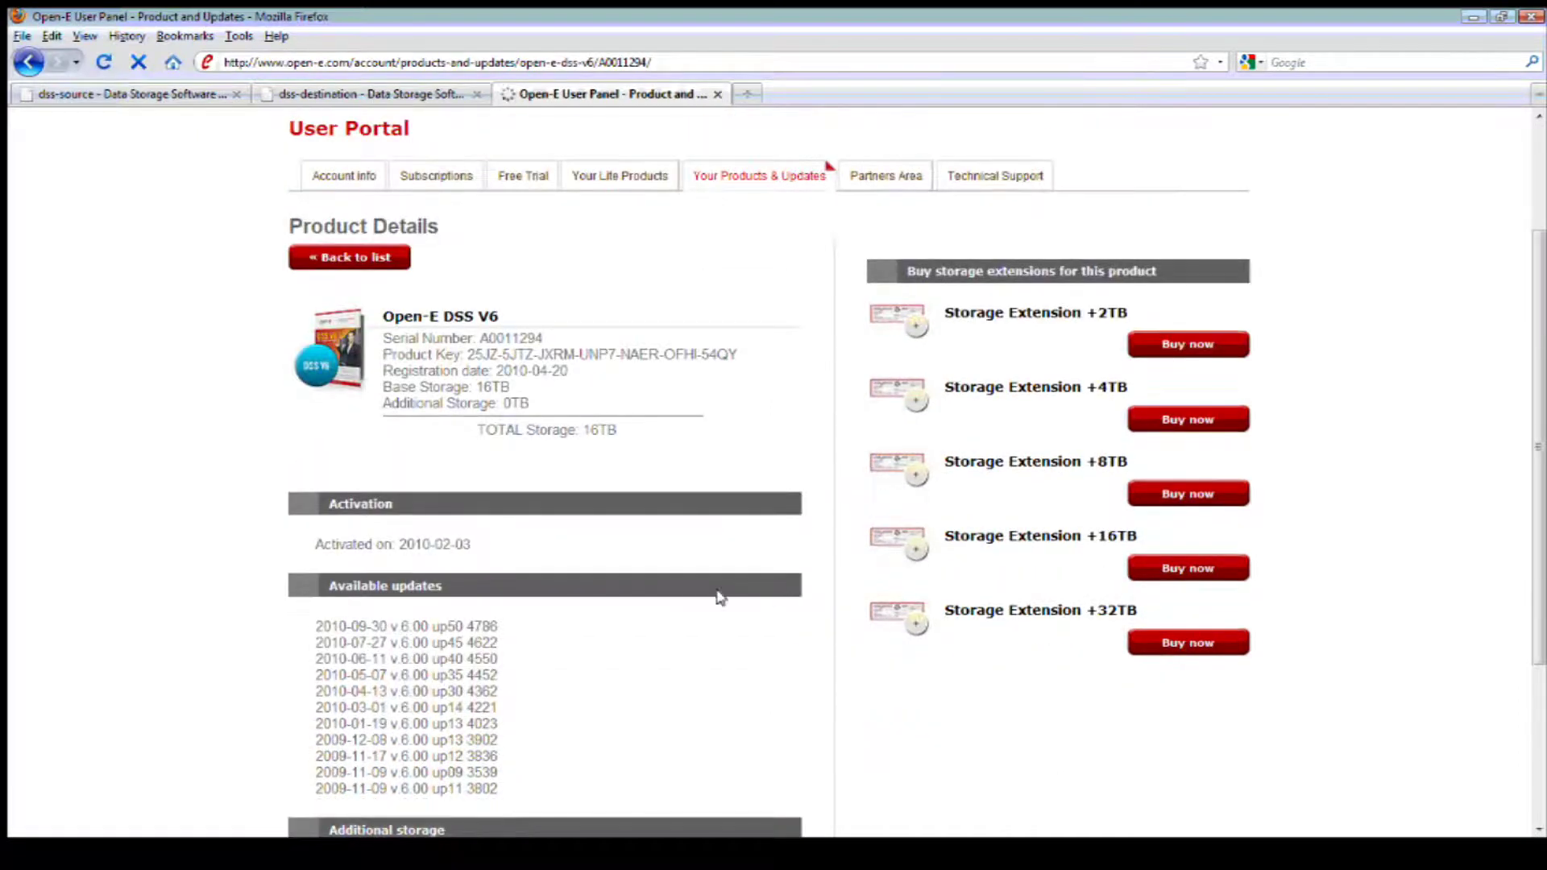
drag(477, 338, 540, 342)
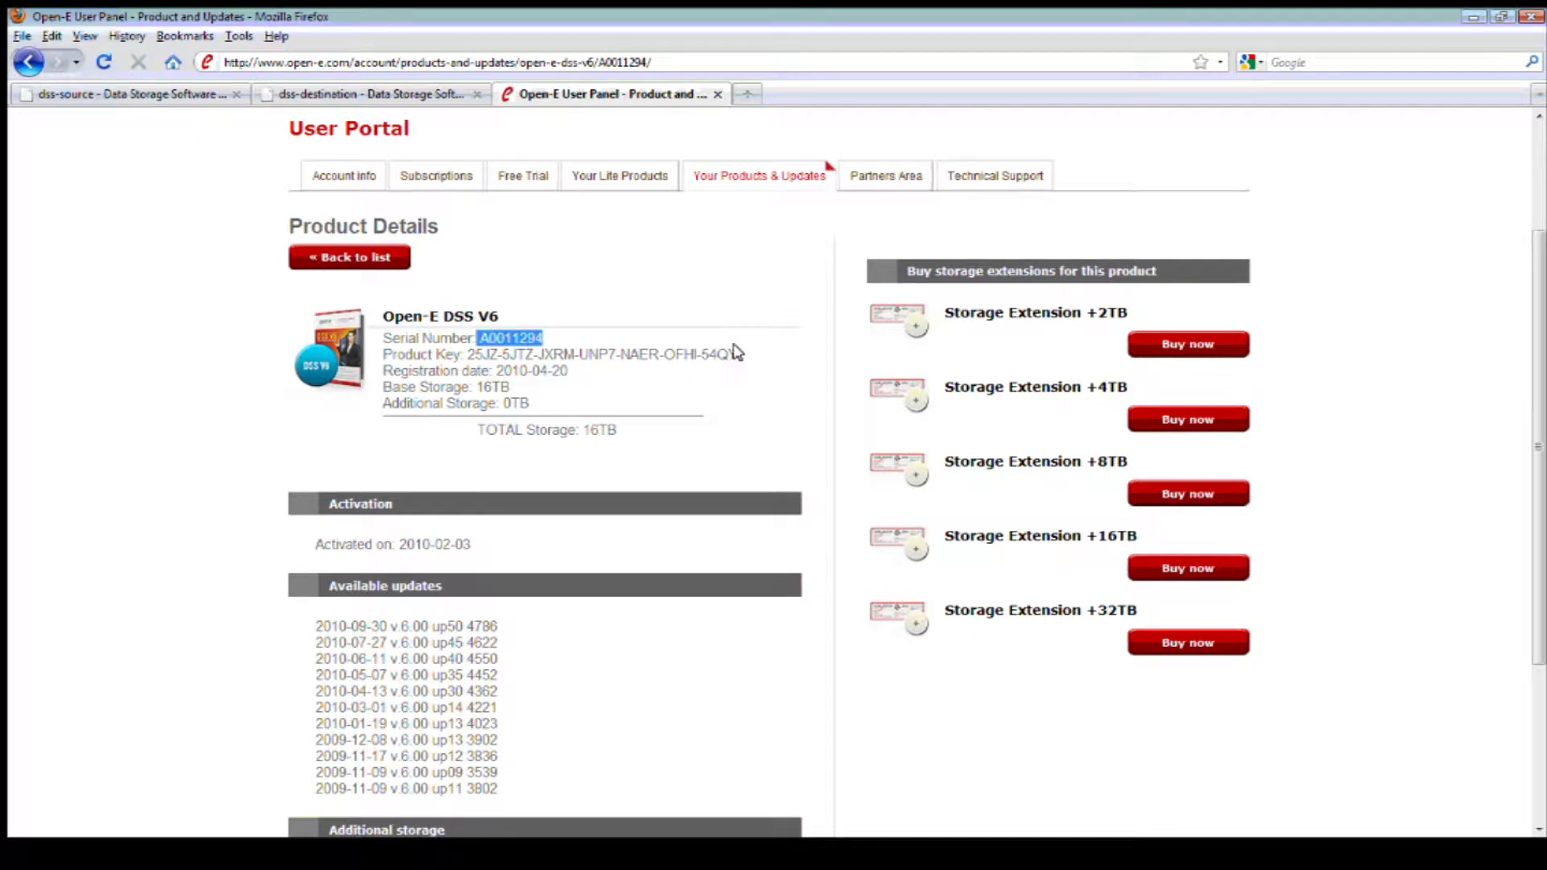
drag(736, 354, 466, 342)
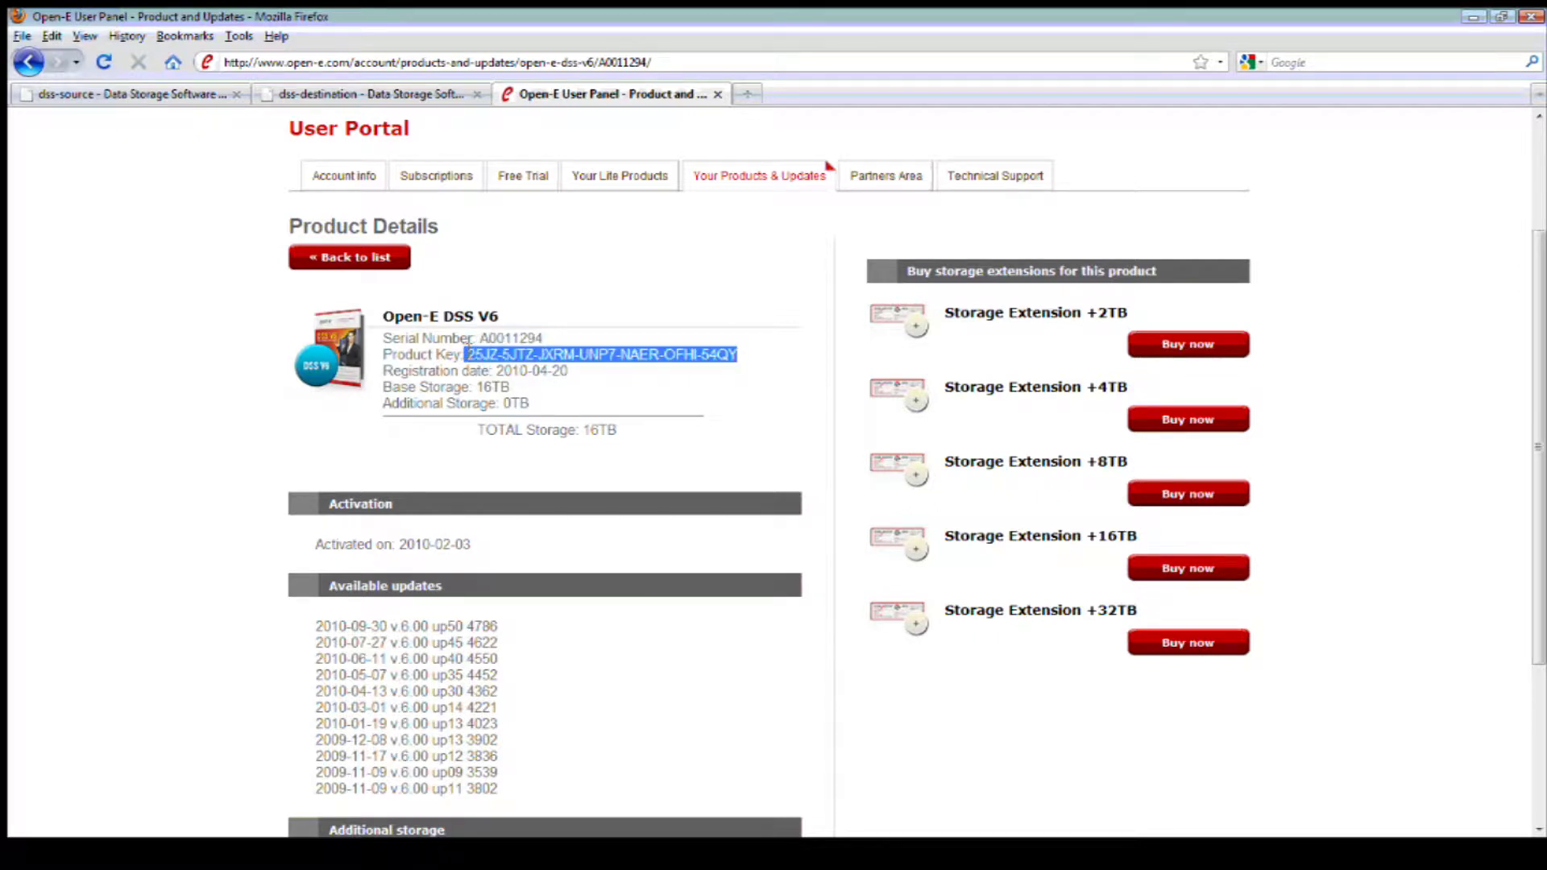
click(594, 446)
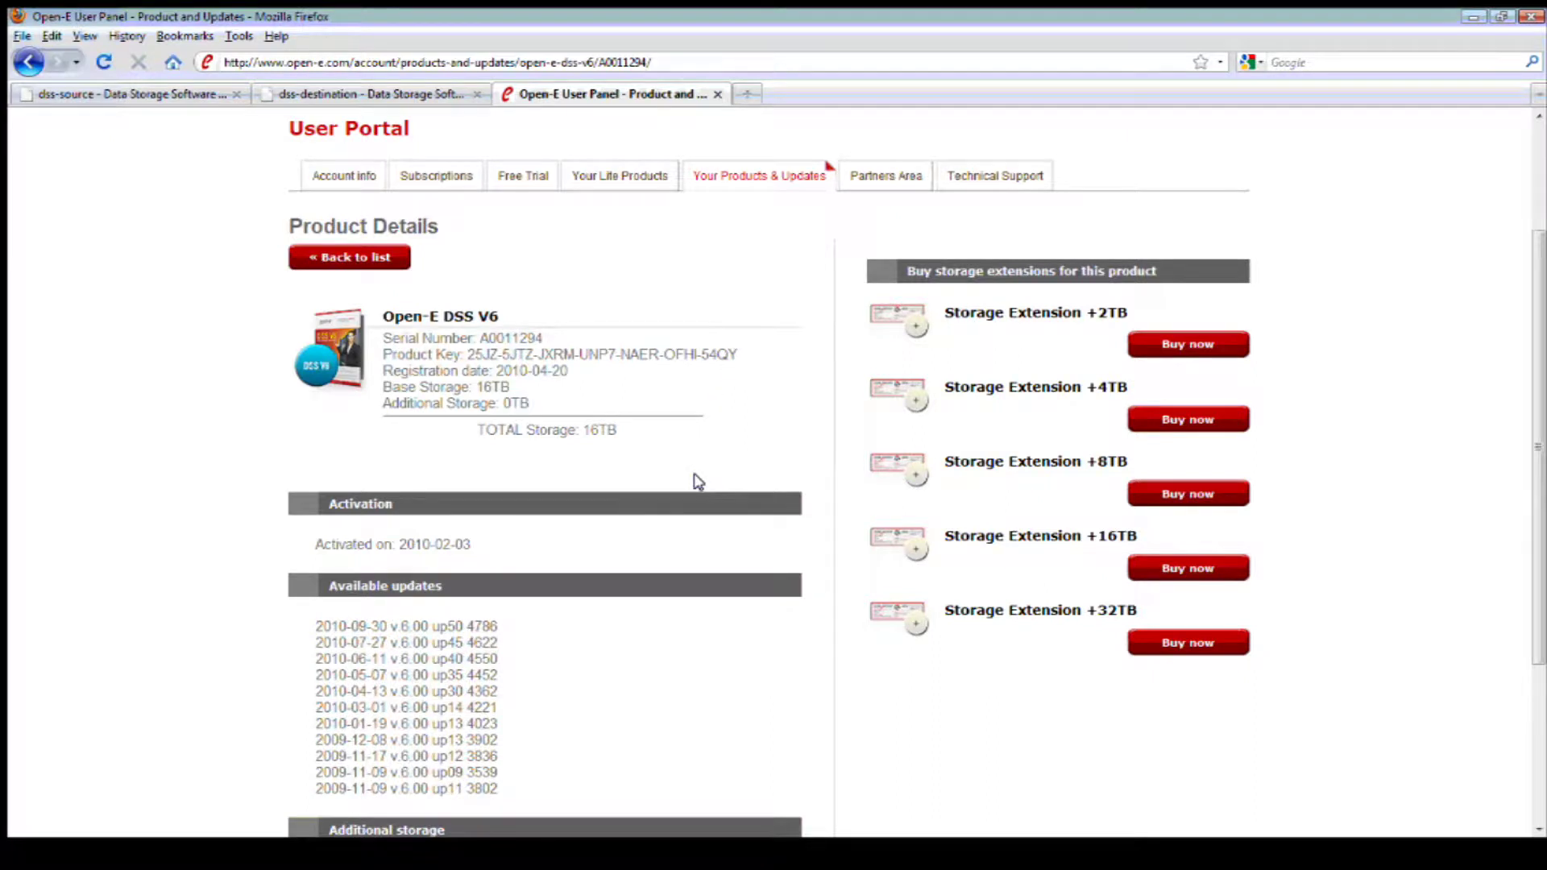
Open the update details for the 2010-09-30 v.6.00 up50 4786 release from the available updates.
scroll(694, 480, down, 1)
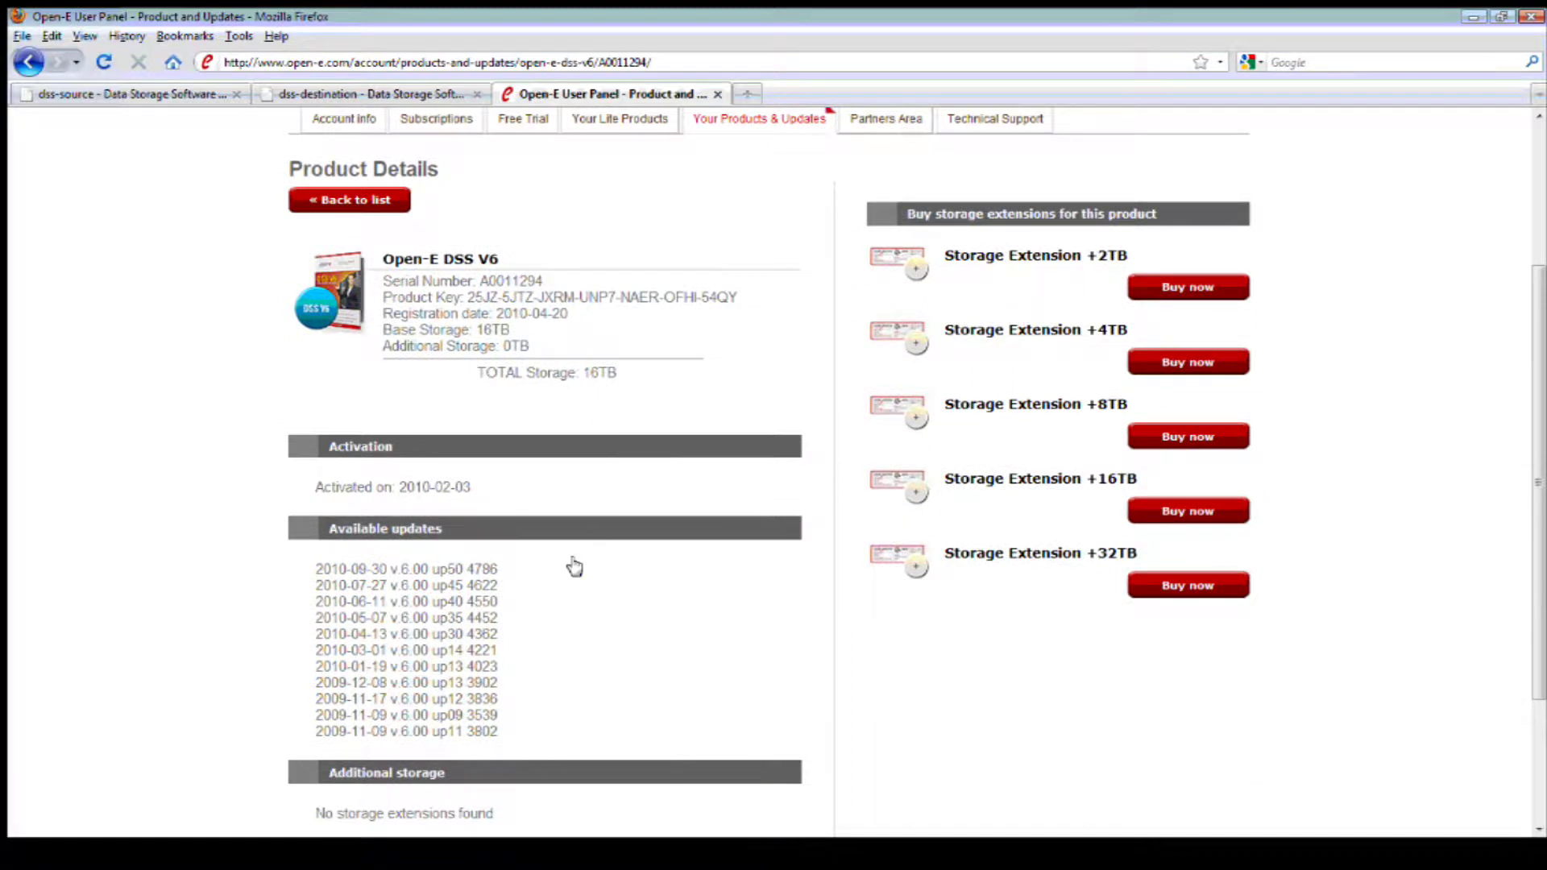
scroll(543, 559, down, 1)
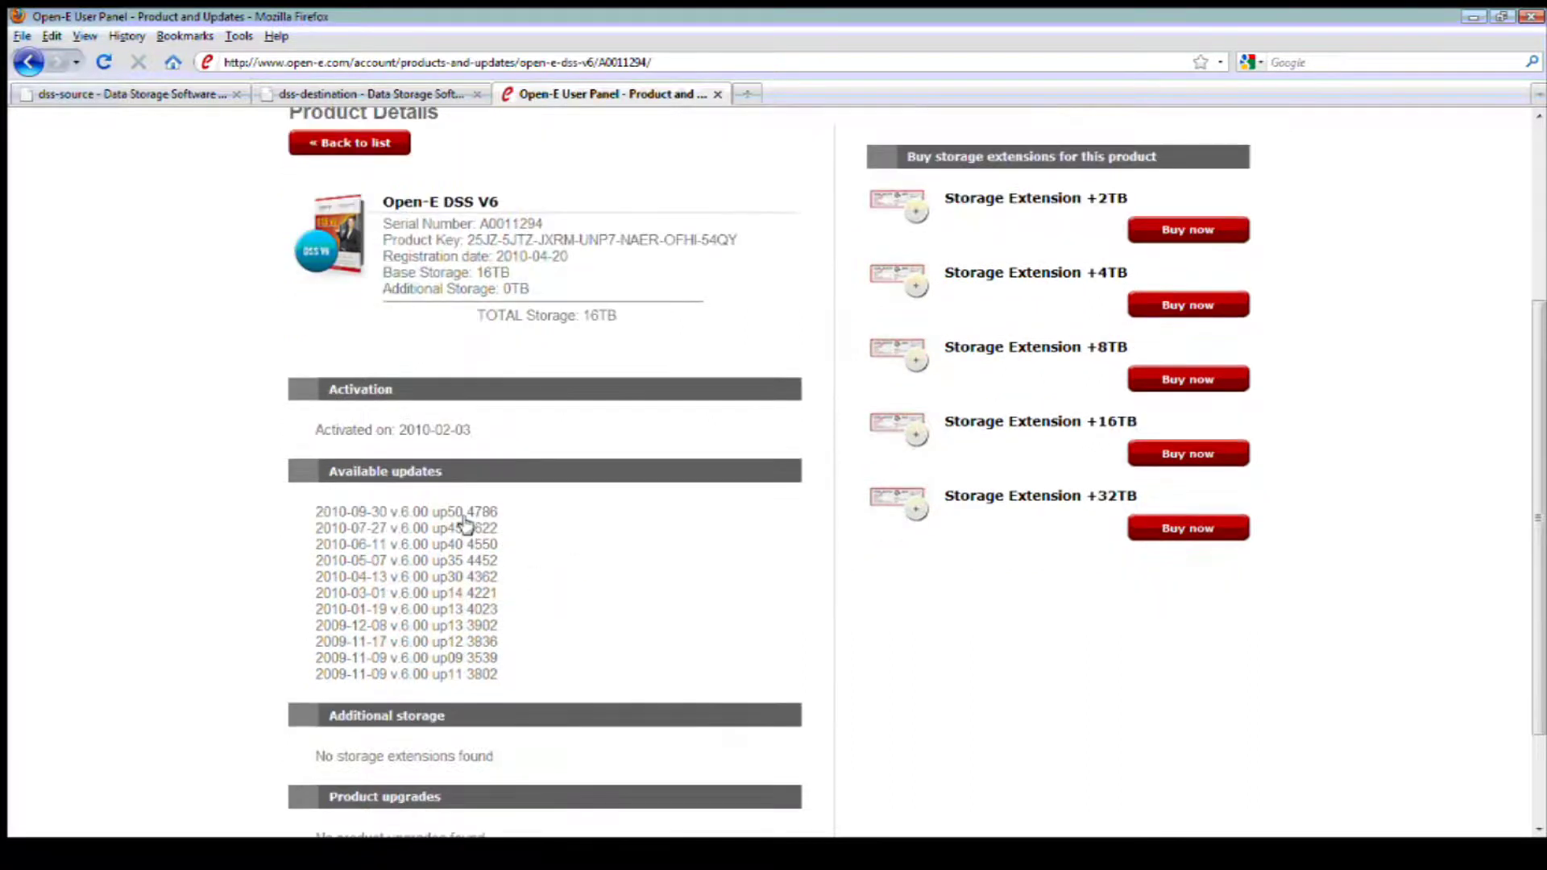
click(412, 510)
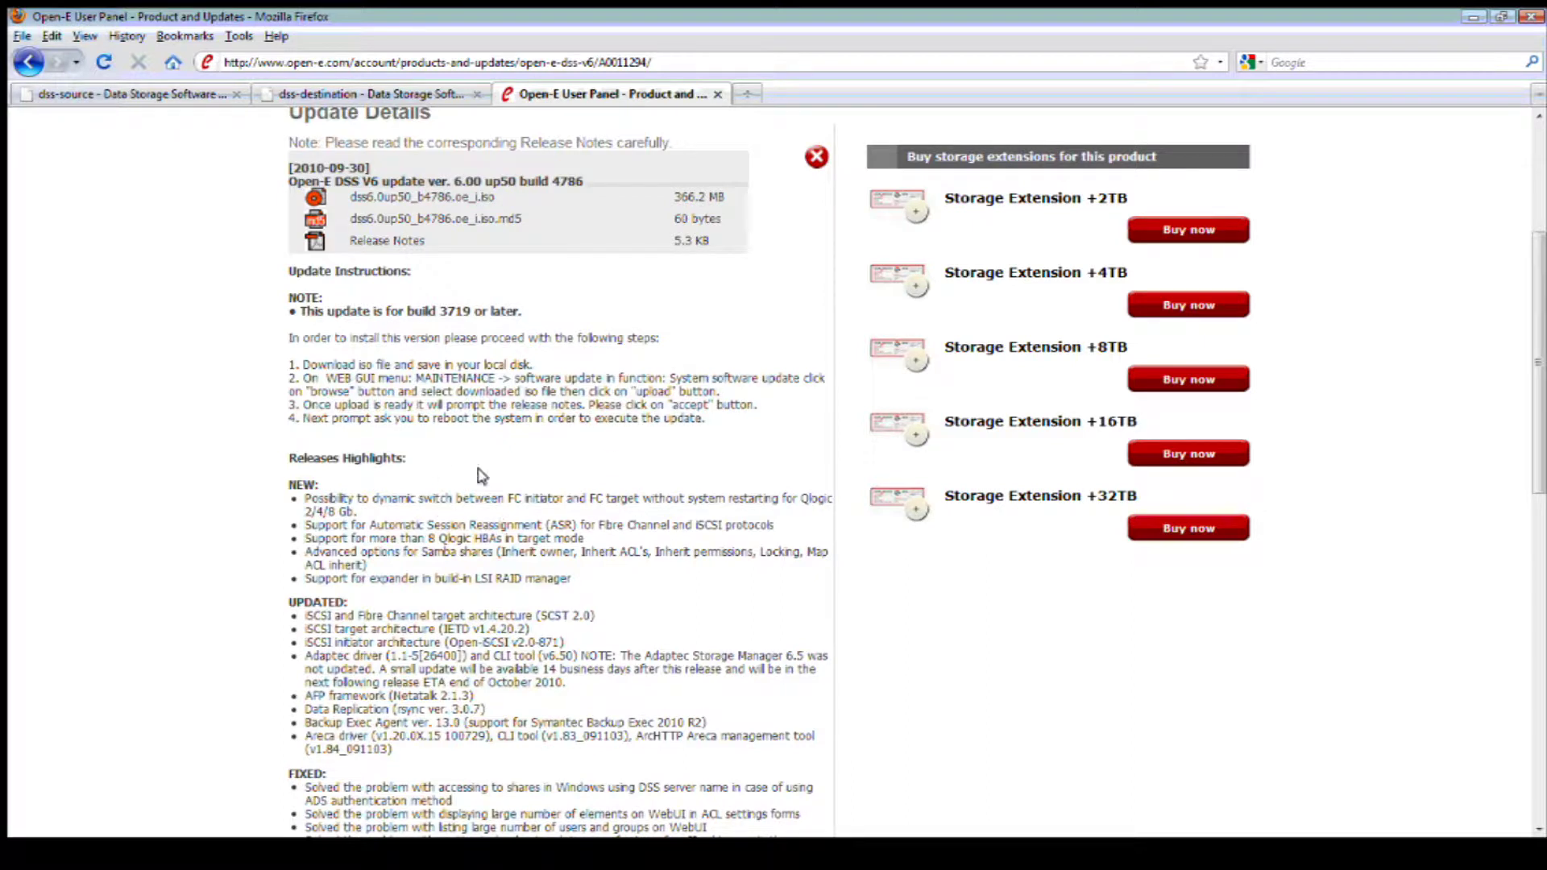
Read through the update's release highlights, covering the new, updated, fixed, testing and known-issues sections.
scroll(765, 569, down, 1)
scroll(766, 569, down, 3)
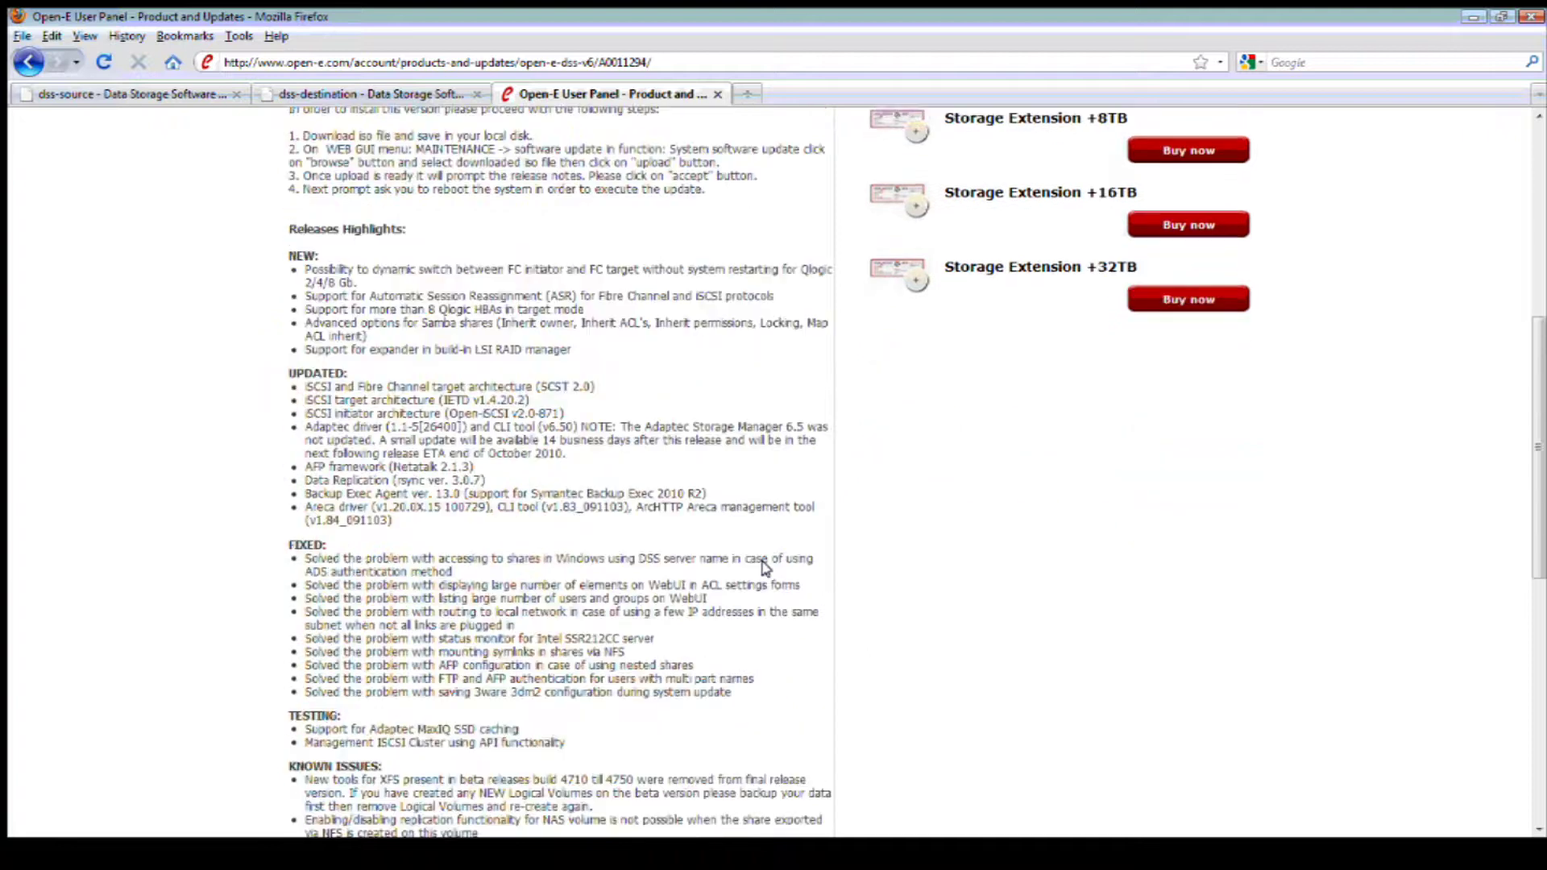
scroll(765, 569, down, 1)
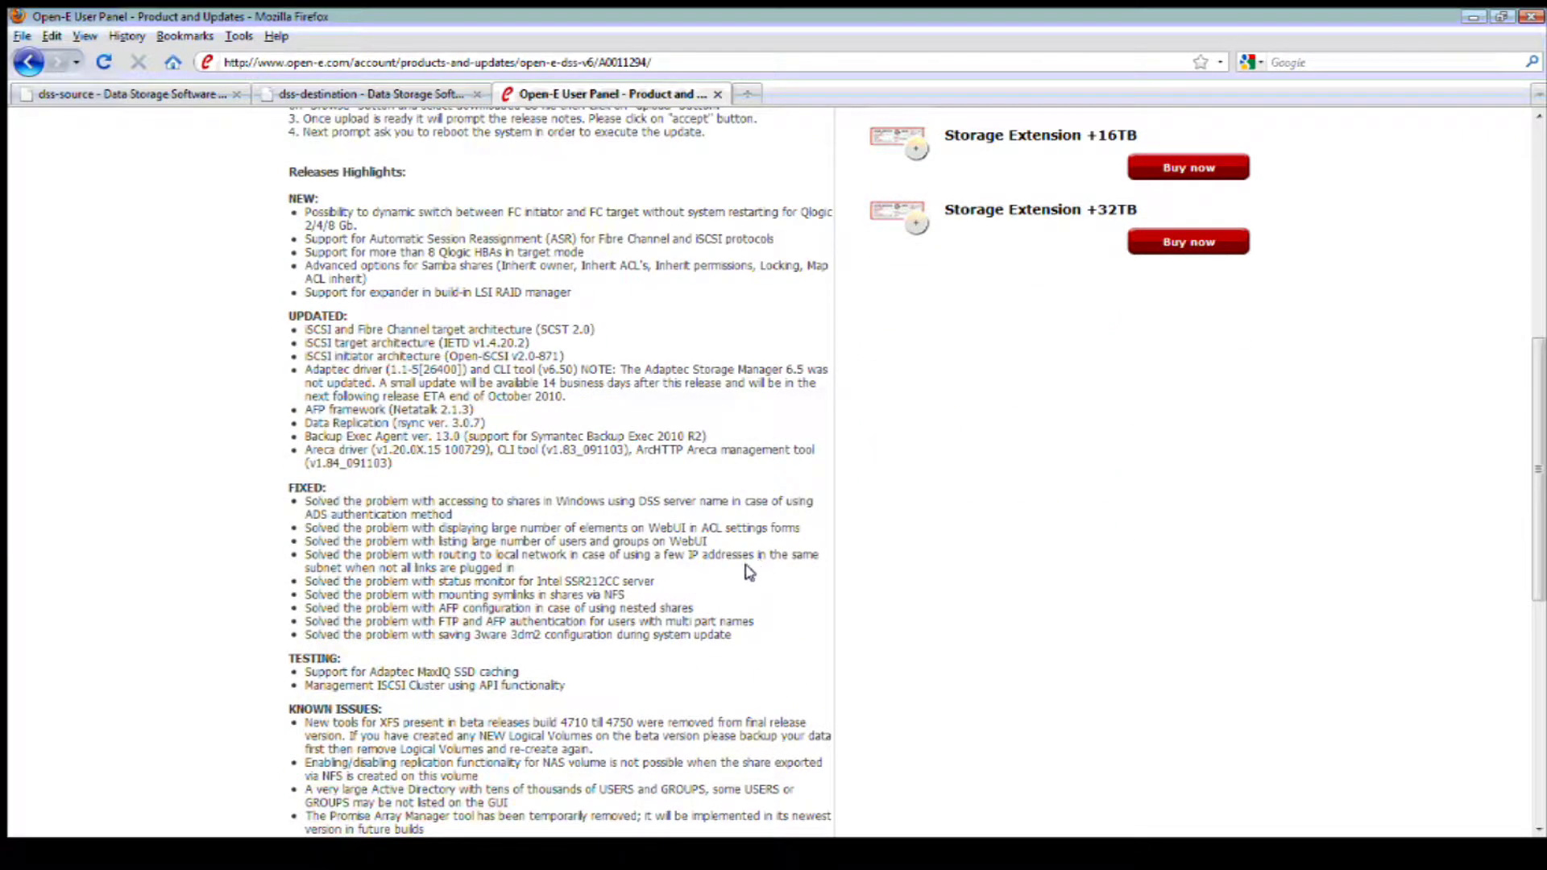
scroll(729, 579, down, 1)
scroll(728, 576, down, 2)
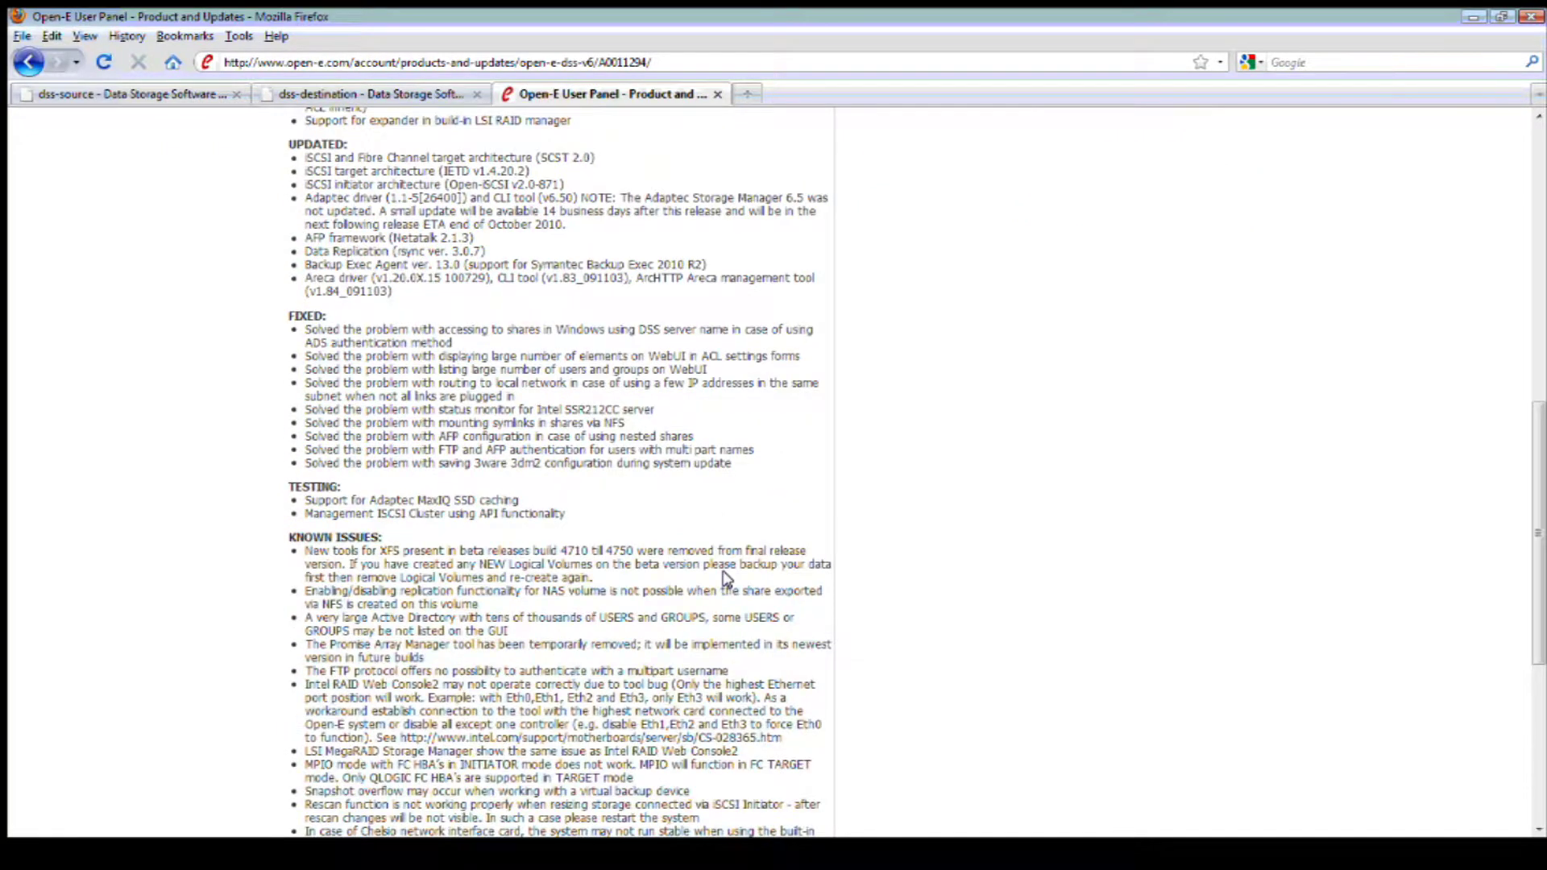
scroll(725, 576, up, 1)
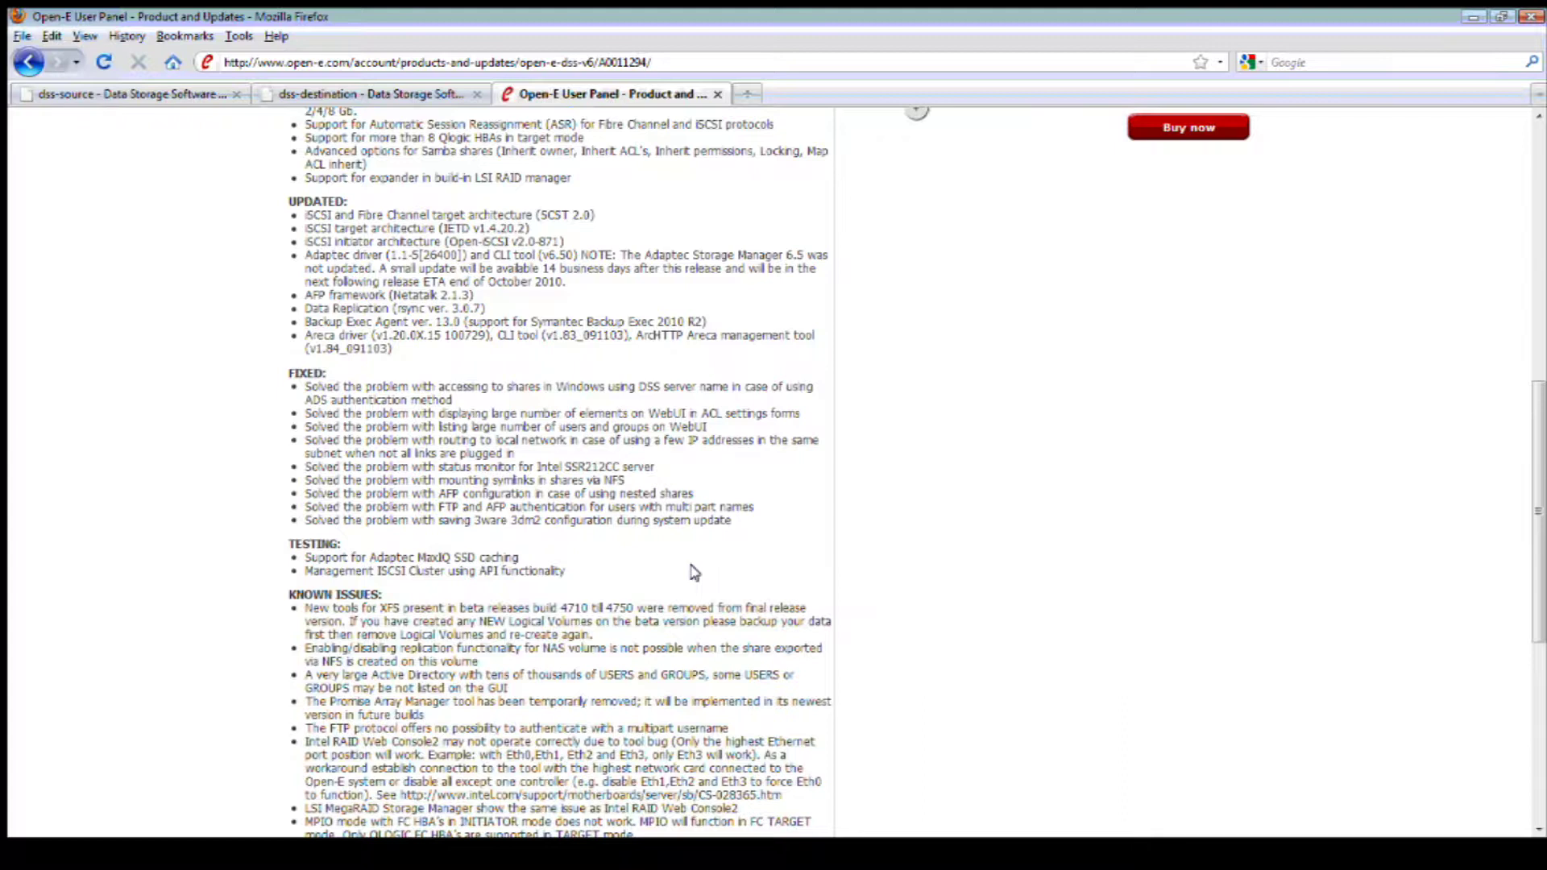
scroll(695, 572, up, 6)
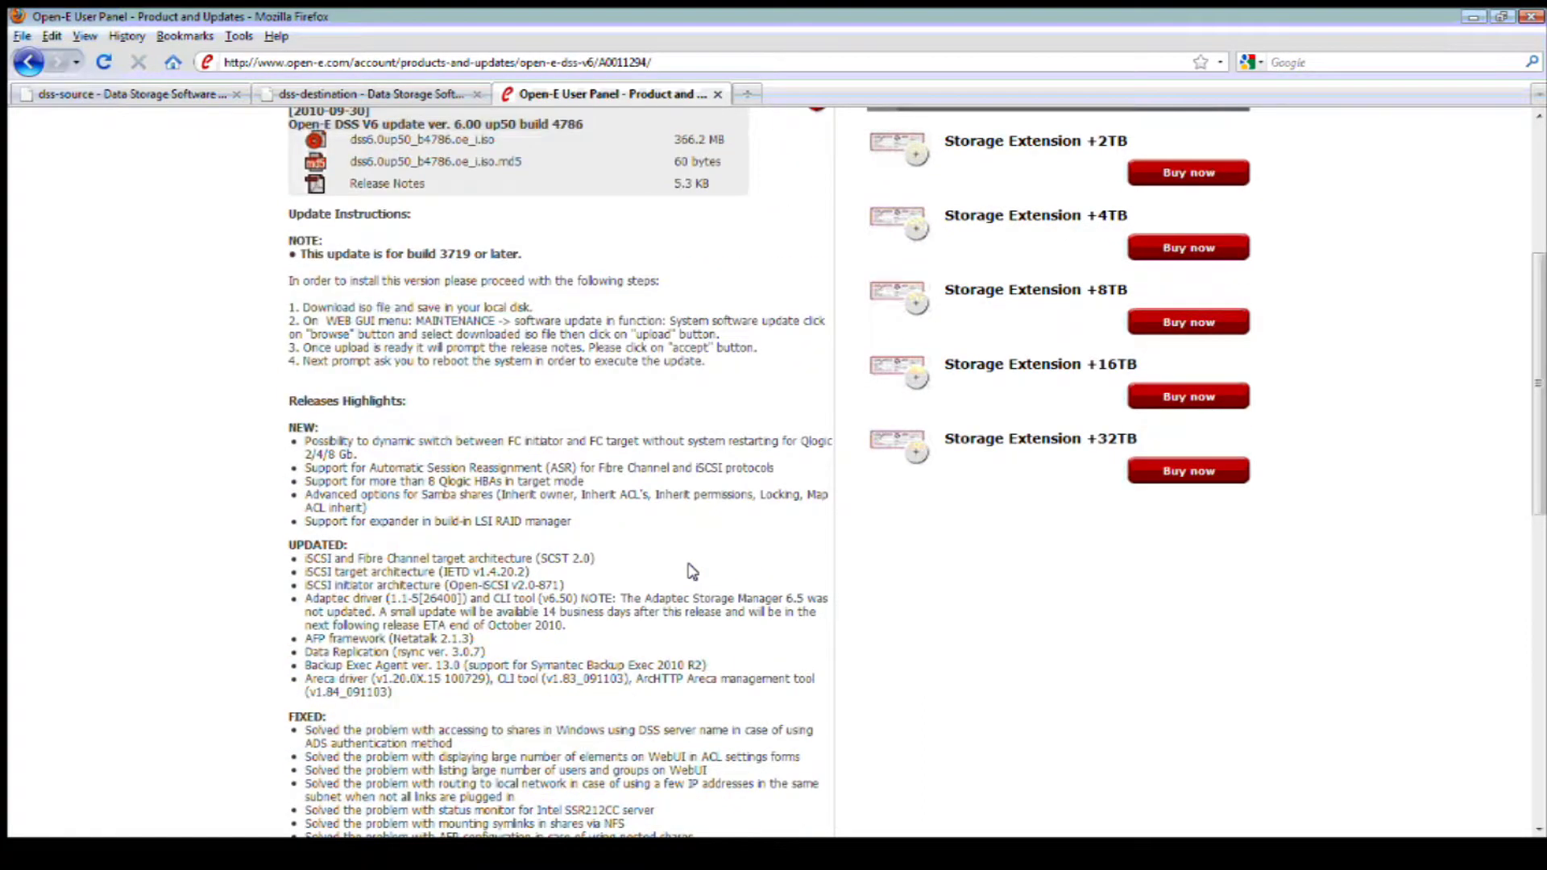
scroll(692, 572, up, 4)
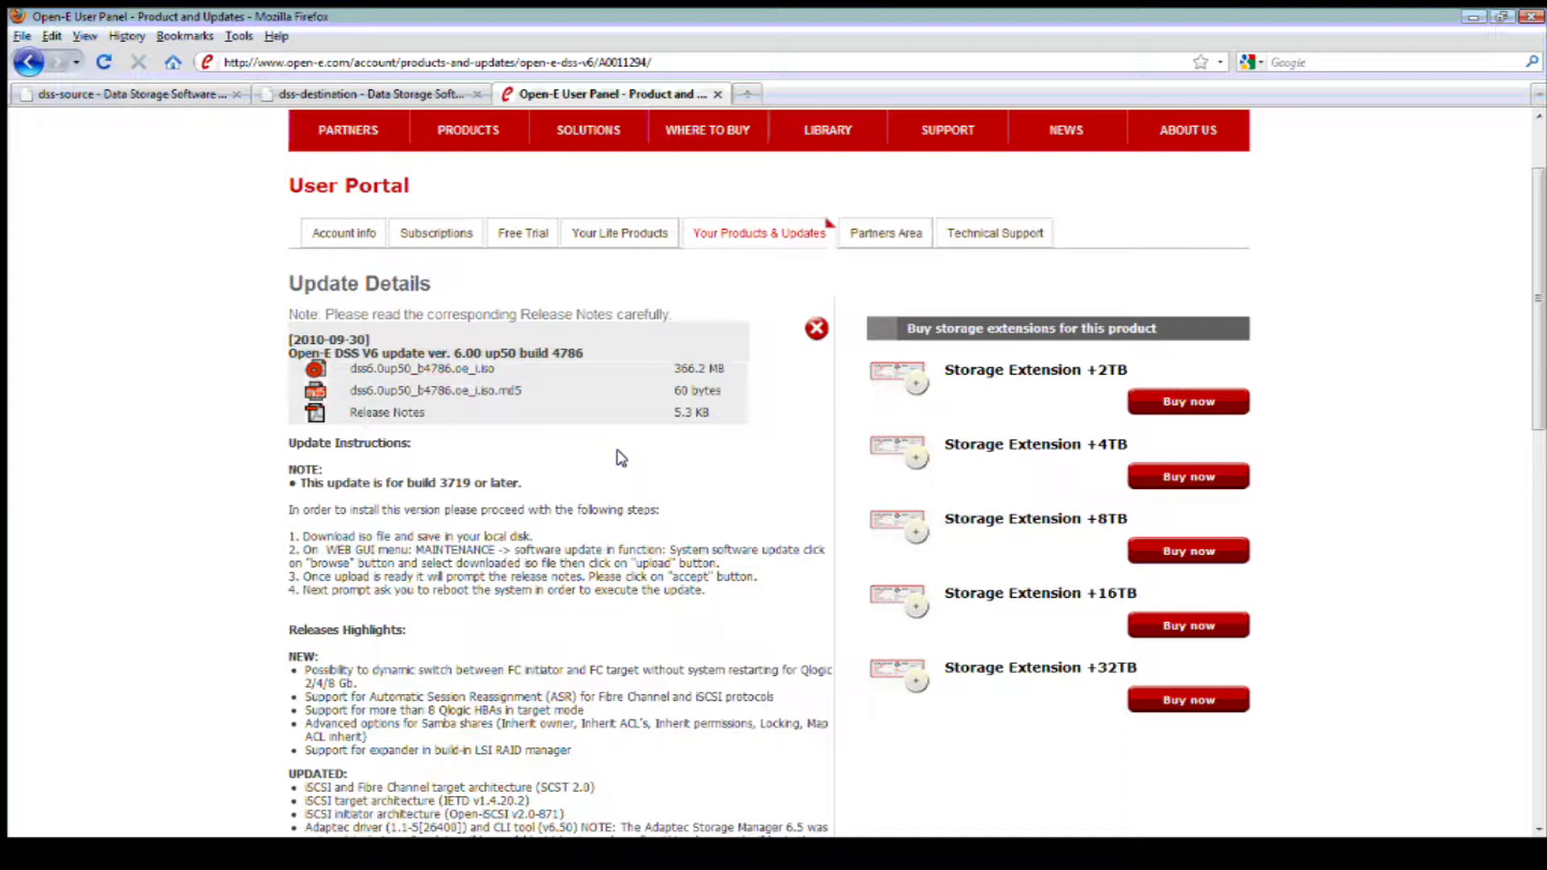
scroll(631, 457, up, 1)
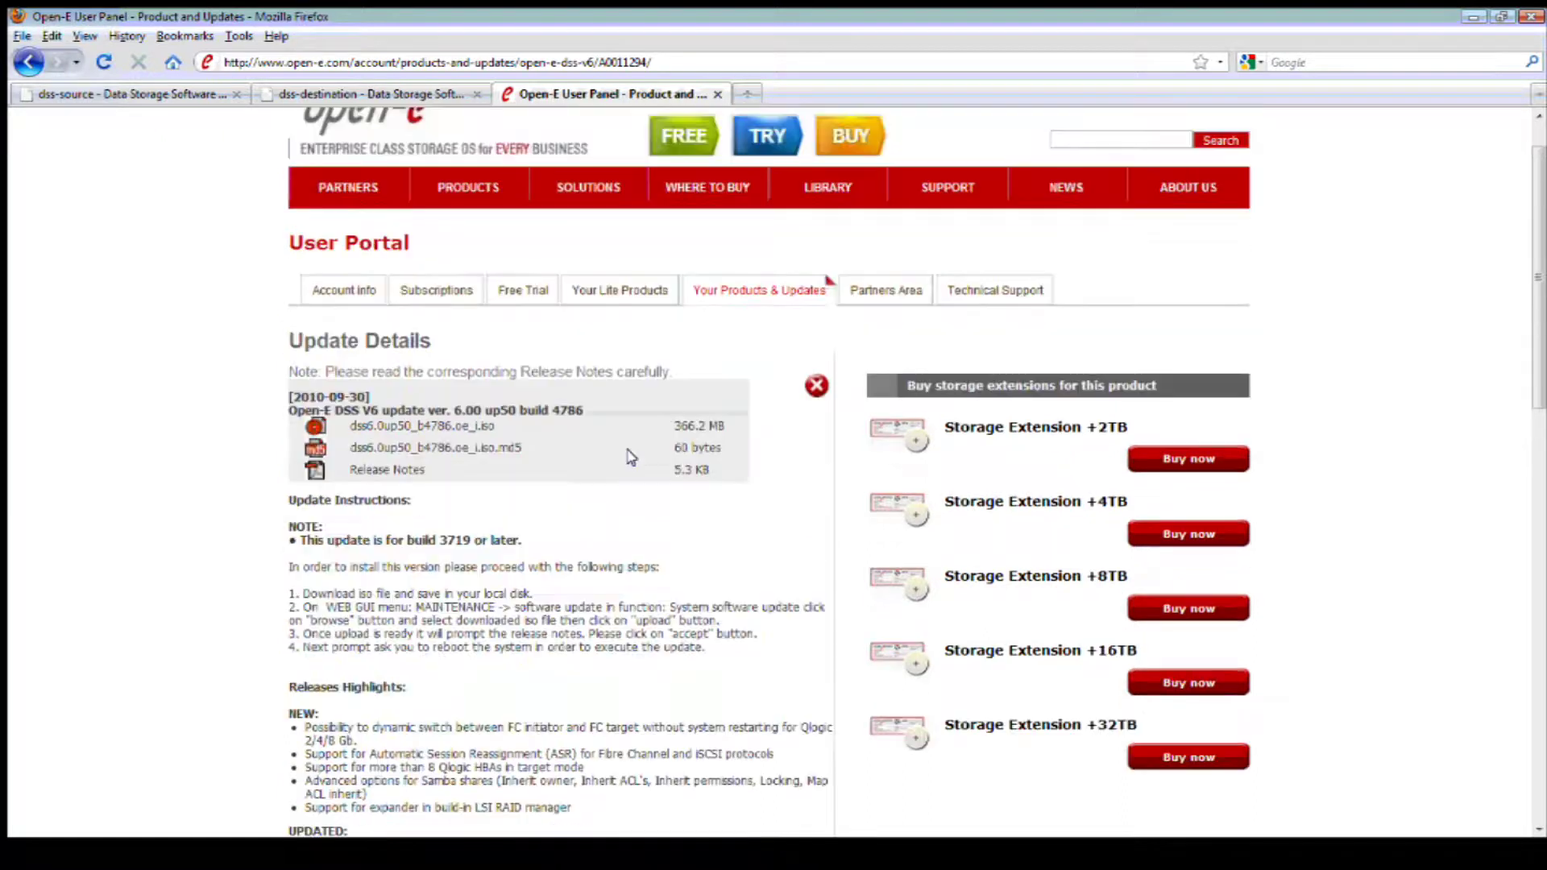
scroll(631, 457, up, 1)
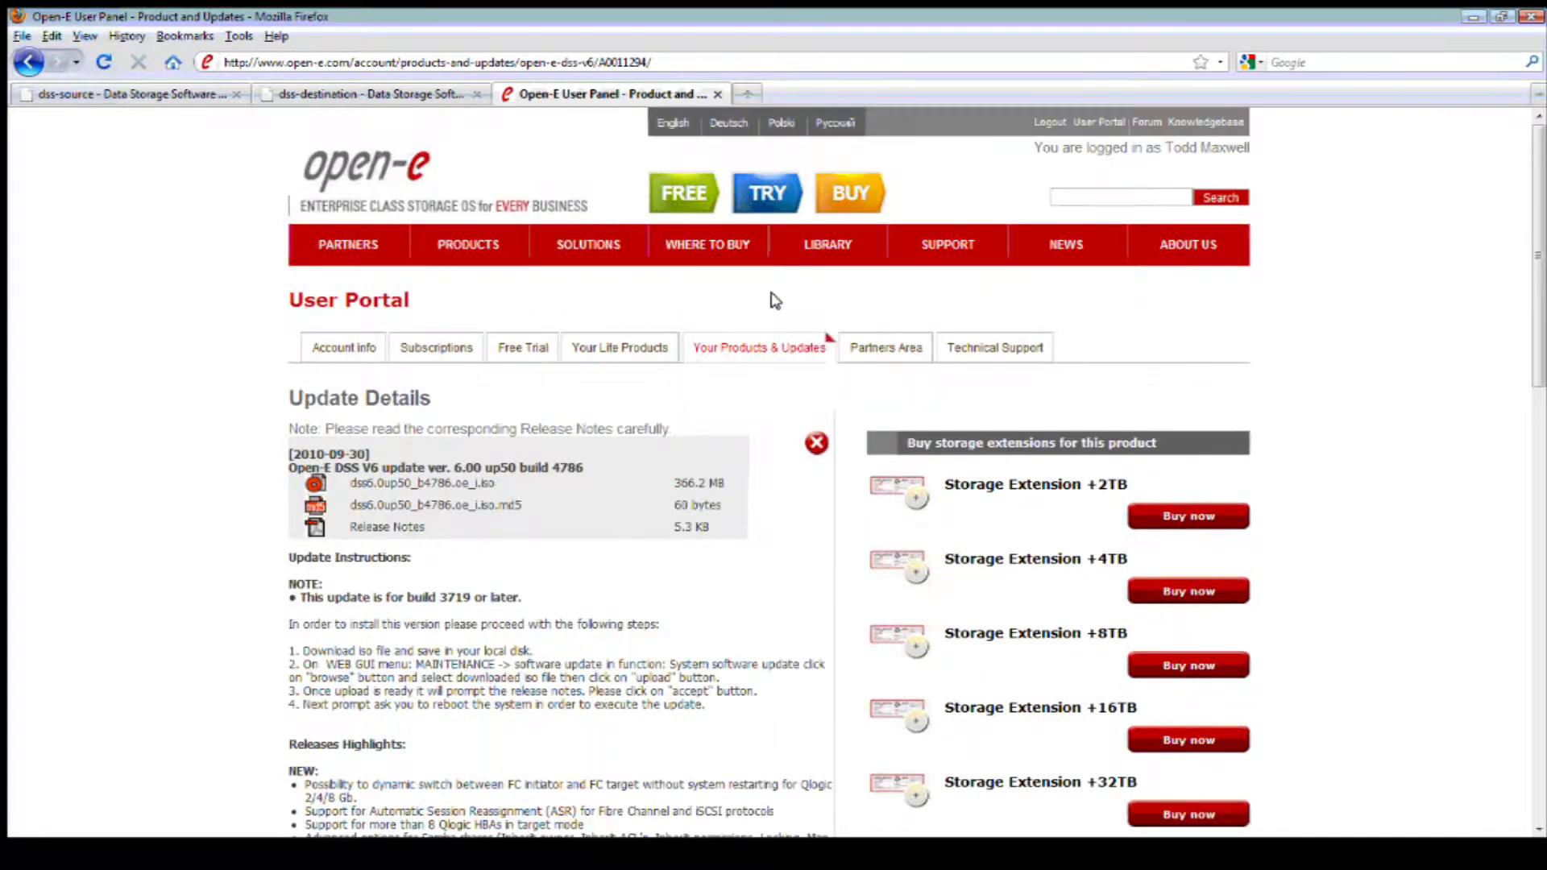
Open the free trial downloads and examine the ISO and zipped image files offered for DSS V6.
click(772, 202)
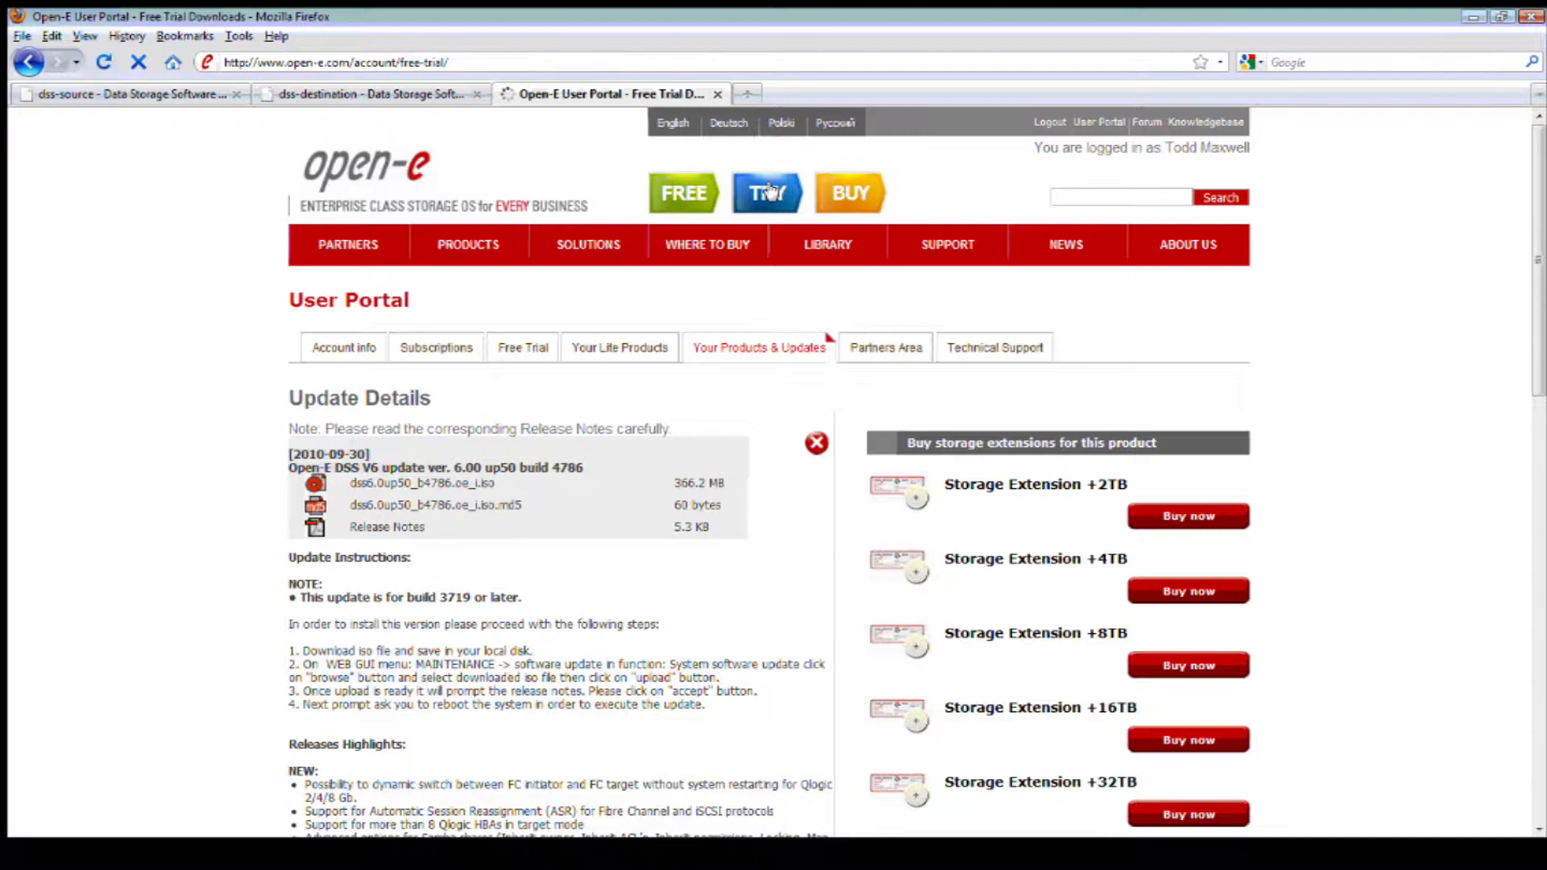
scroll(1224, 522, down, 7)
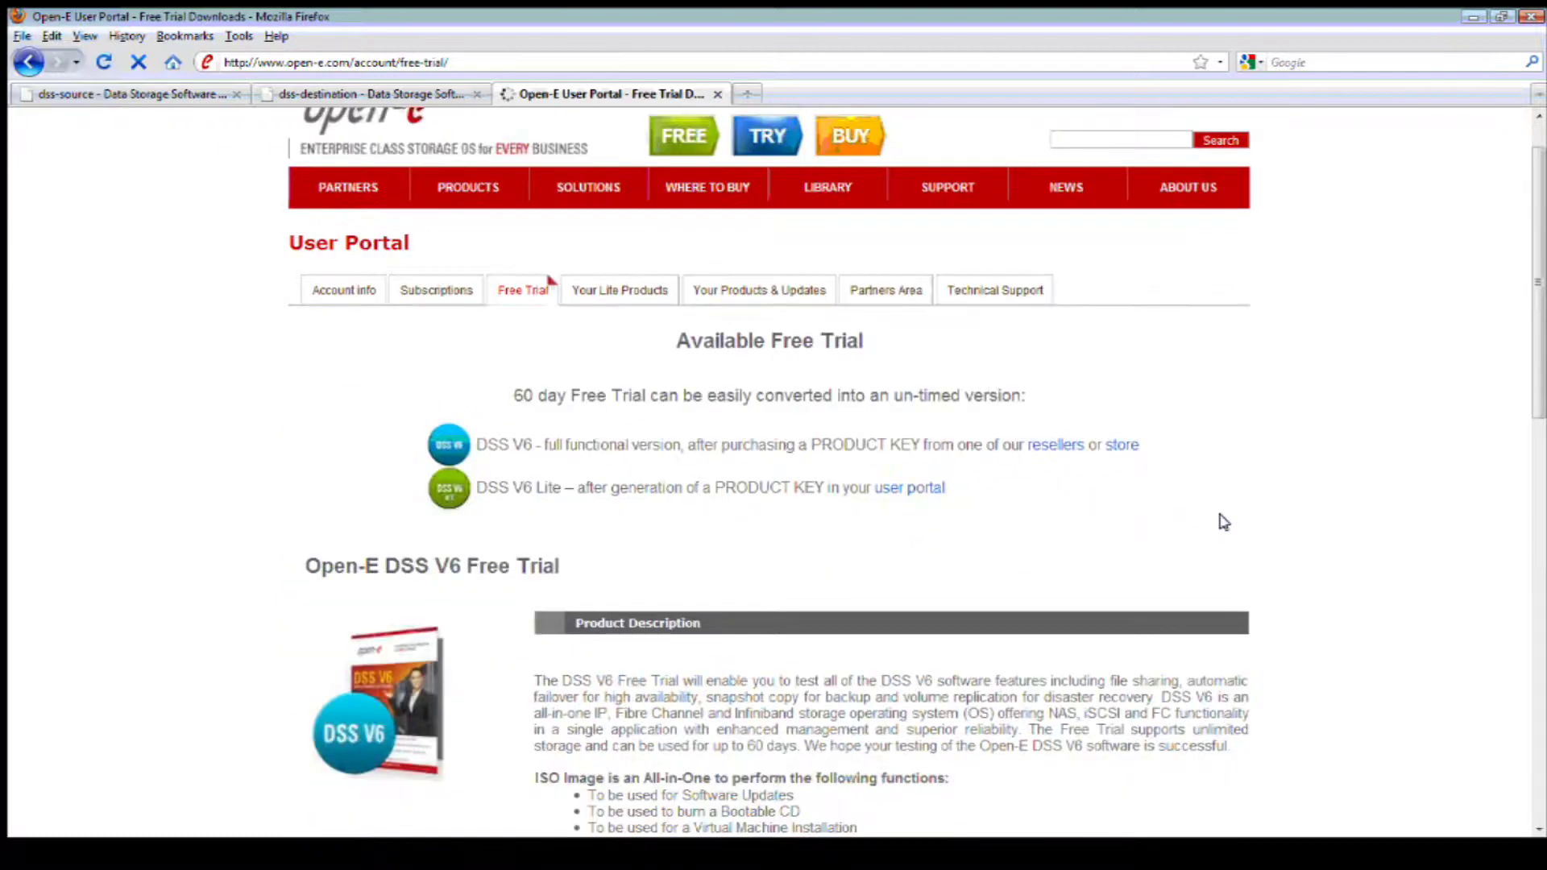
scroll(1224, 522, down, 1)
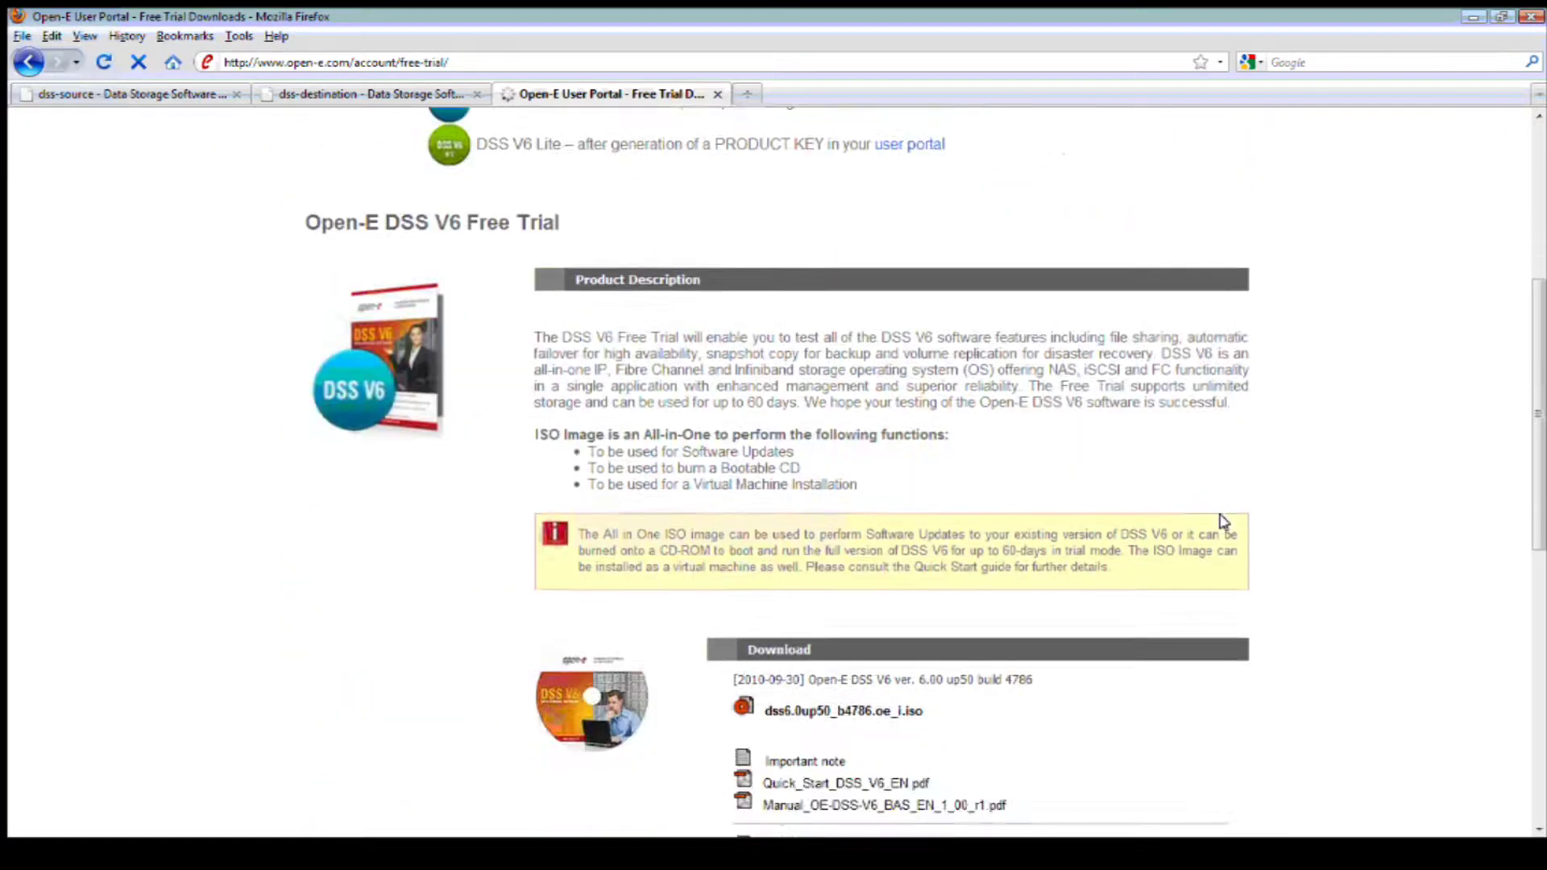
scroll(1224, 522, down, 1)
scroll(1223, 522, down, 1)
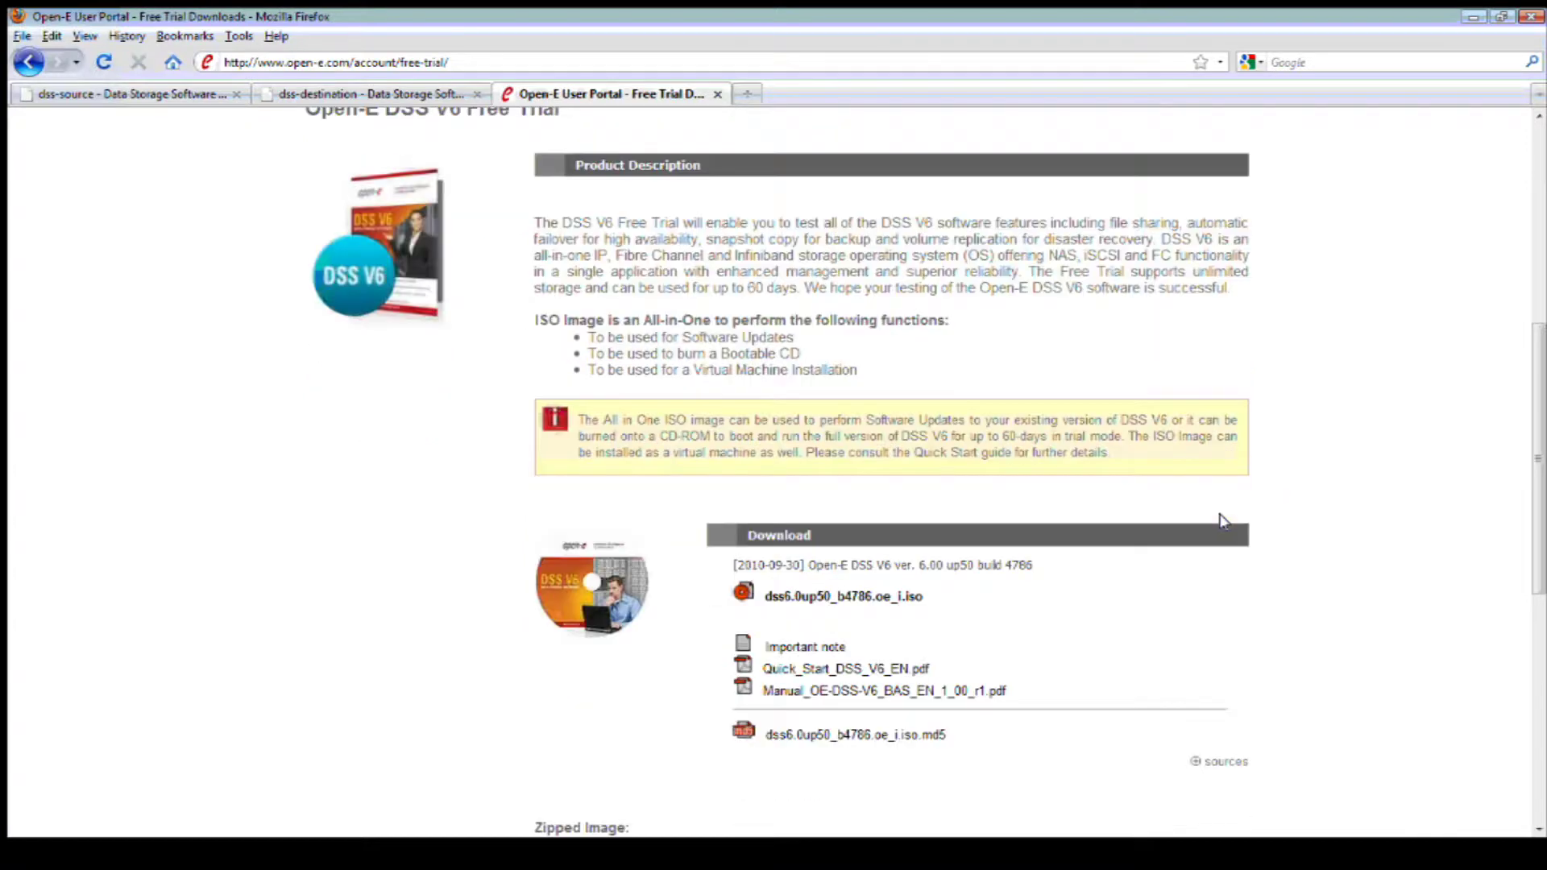
scroll(1080, 617, down, 9)
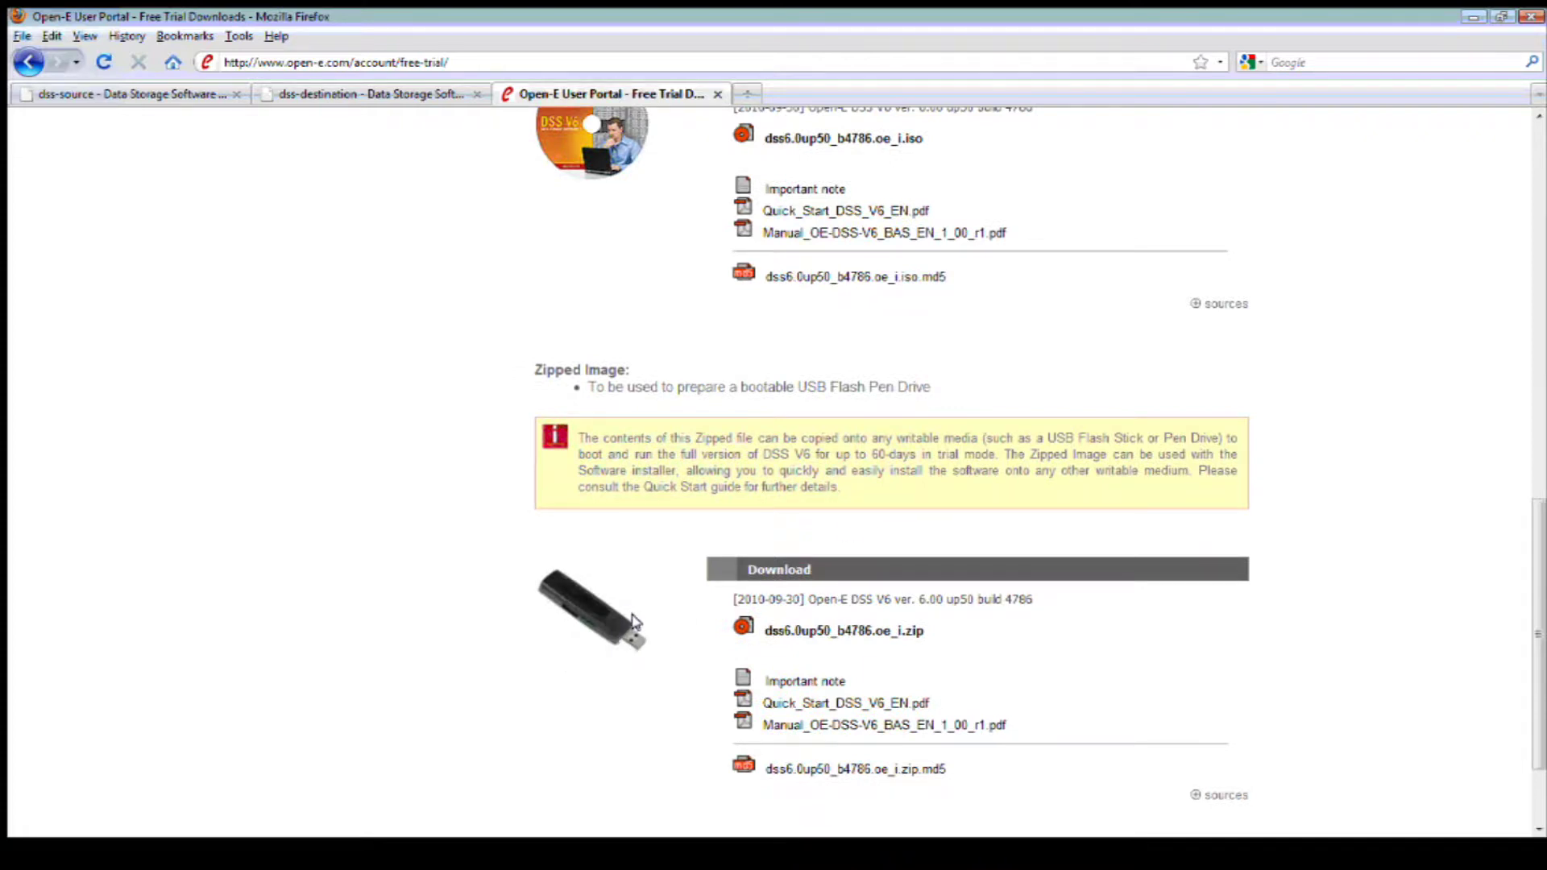
scroll(842, 316, up, 5)
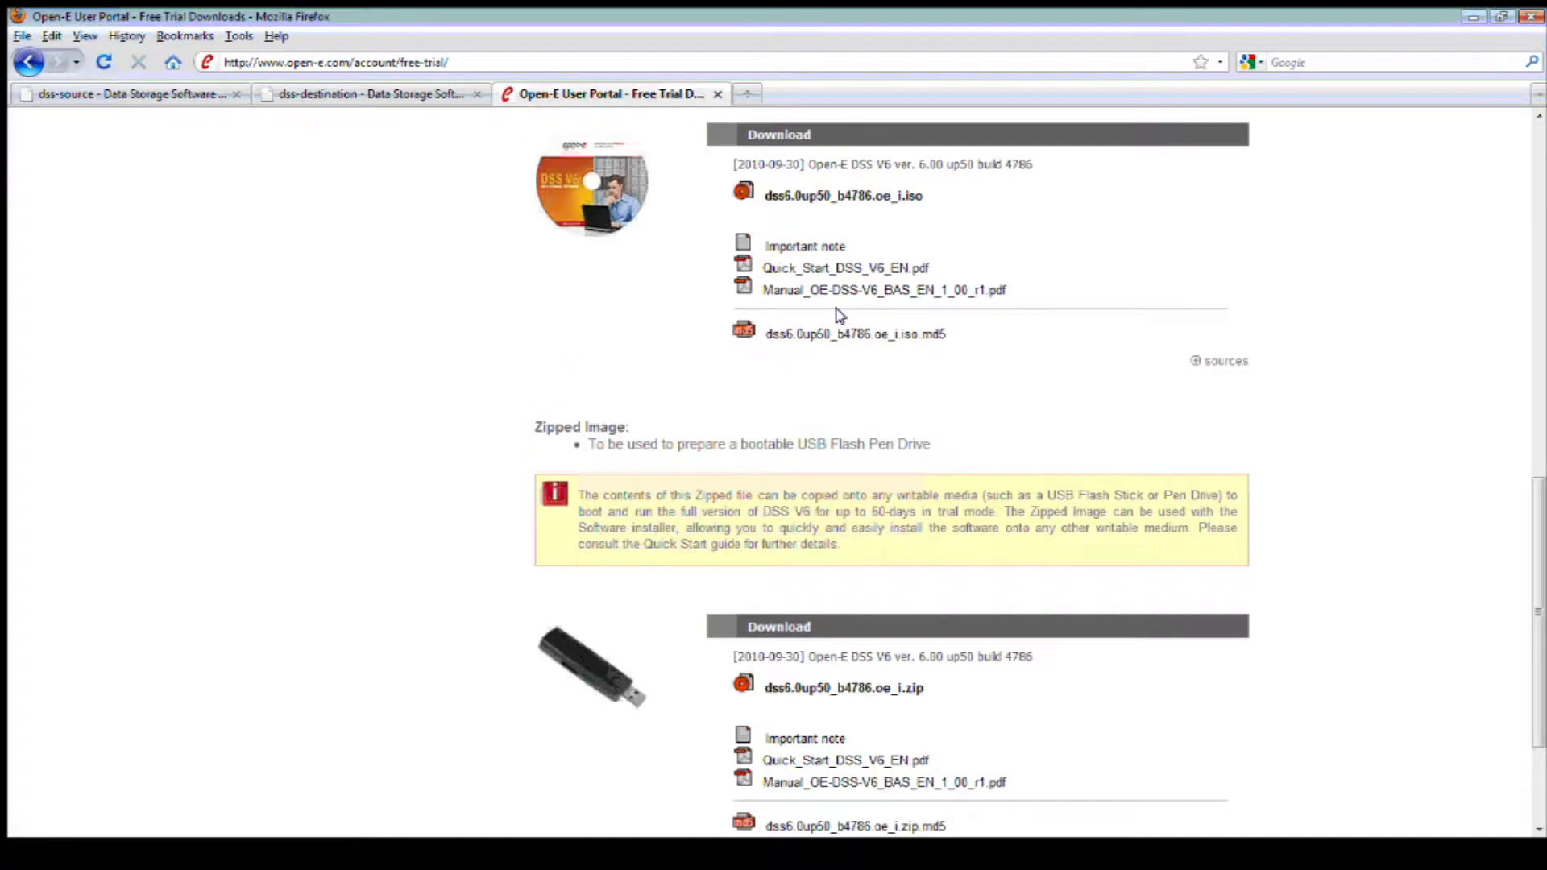
scroll(824, 320, up, 6)
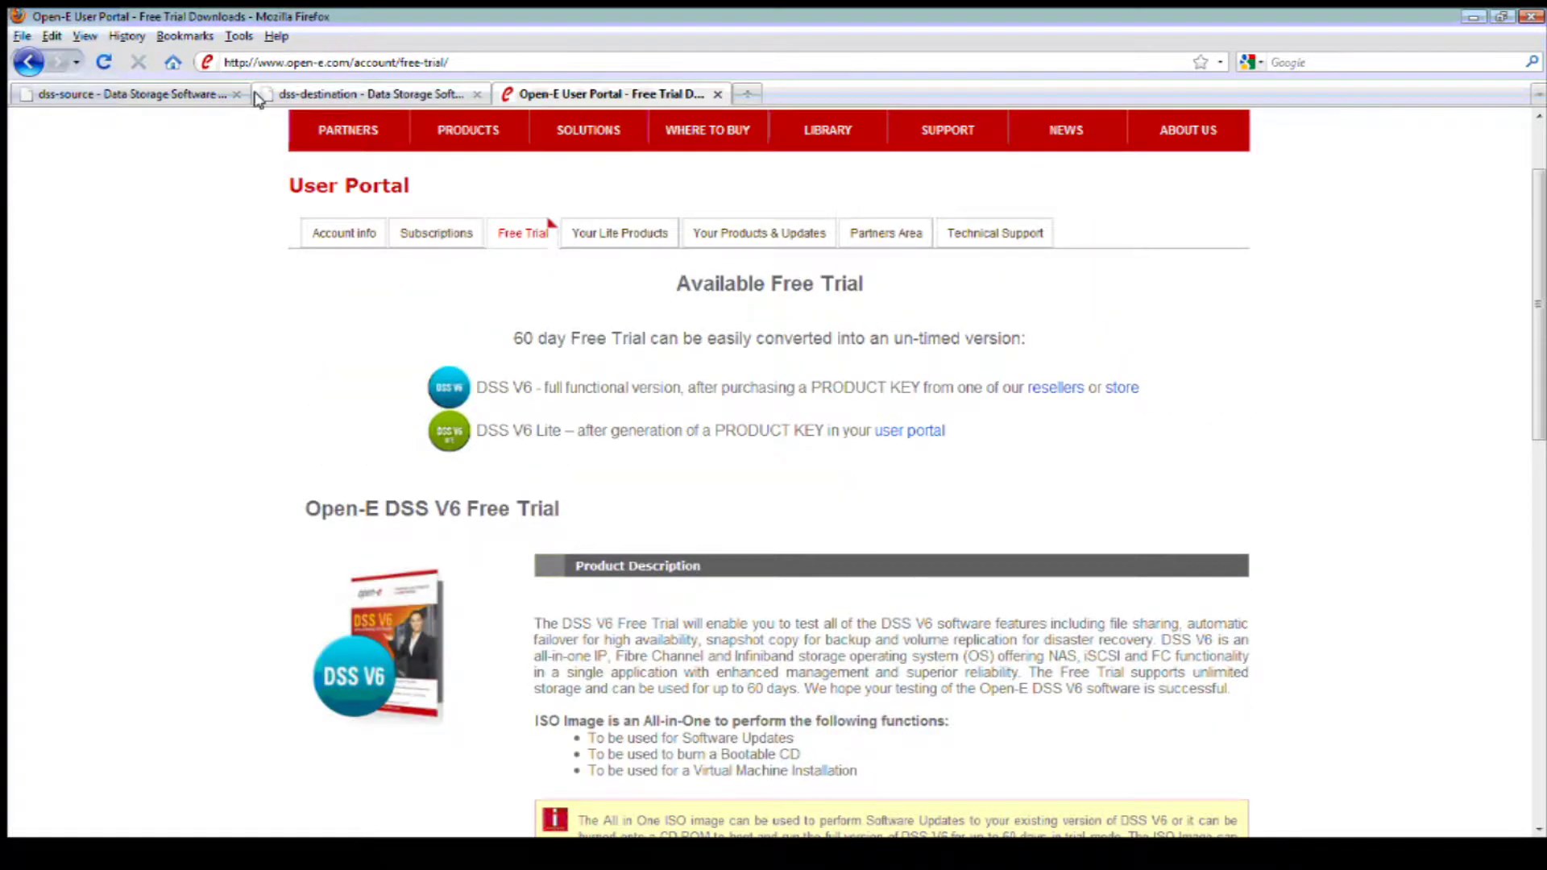
Compare the software version information of the dss-source and dss-destination servers, highlighting the destination's build.
click(177, 95)
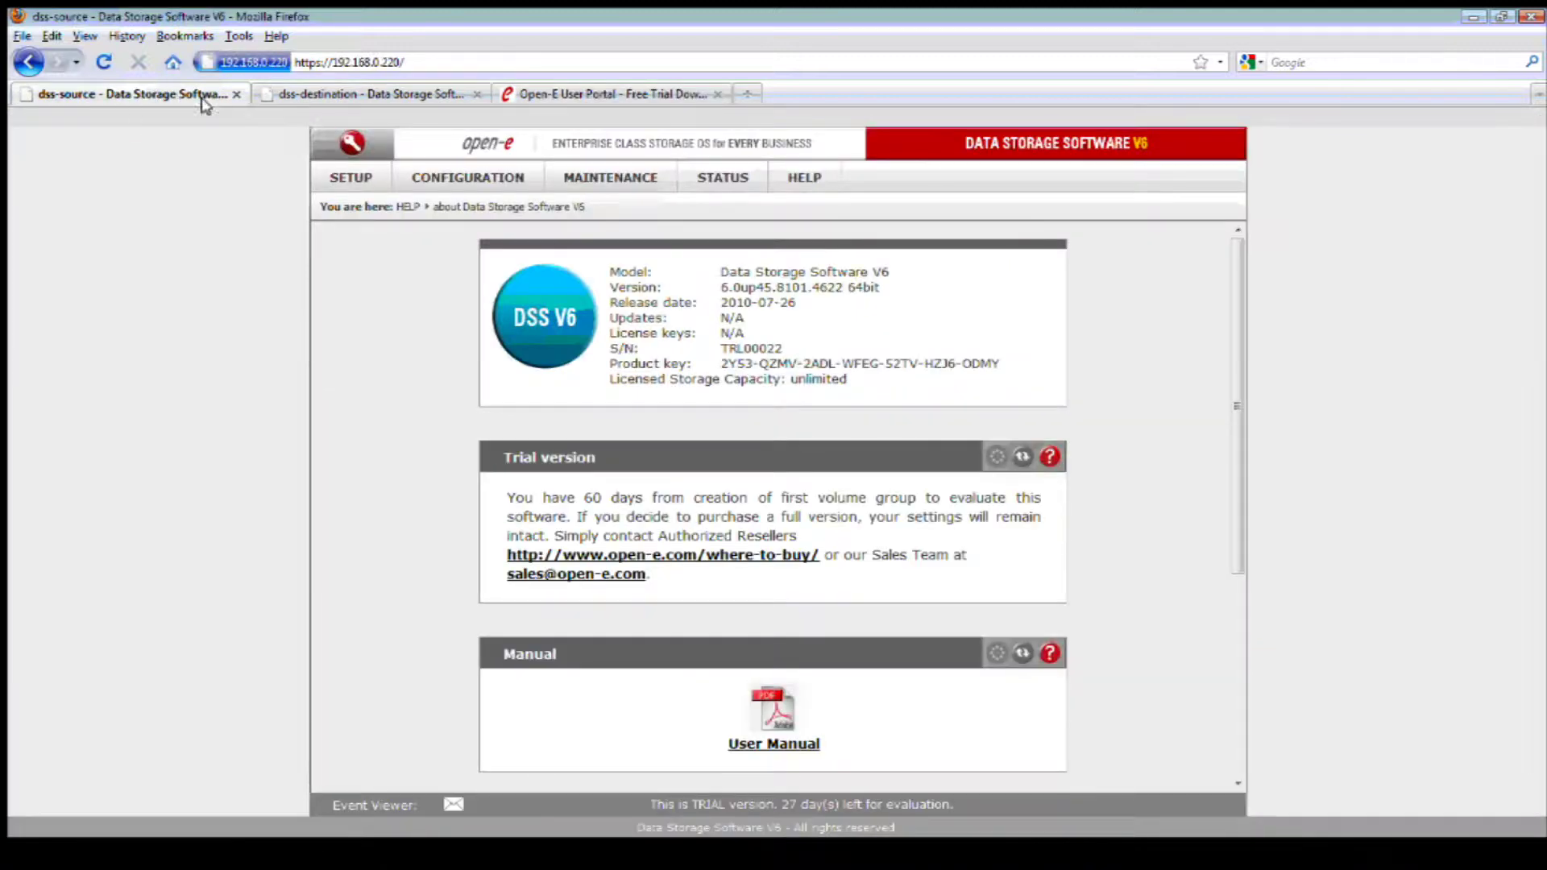
click(418, 96)
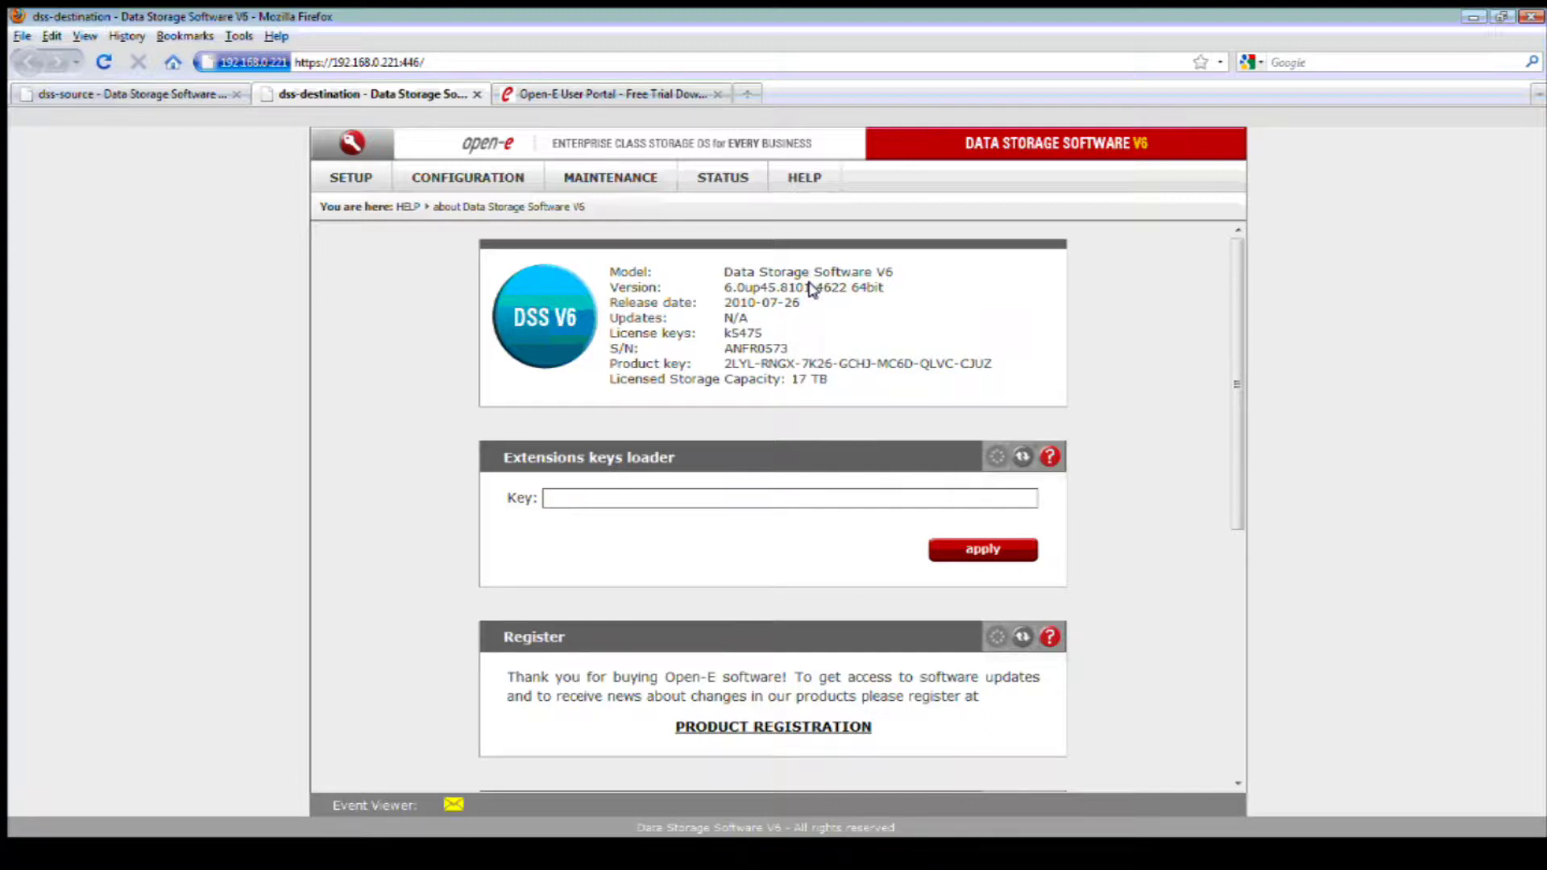
drag(883, 288, 815, 290)
Open the software update page in the maintenance section of the dss-destination server.
click(594, 178)
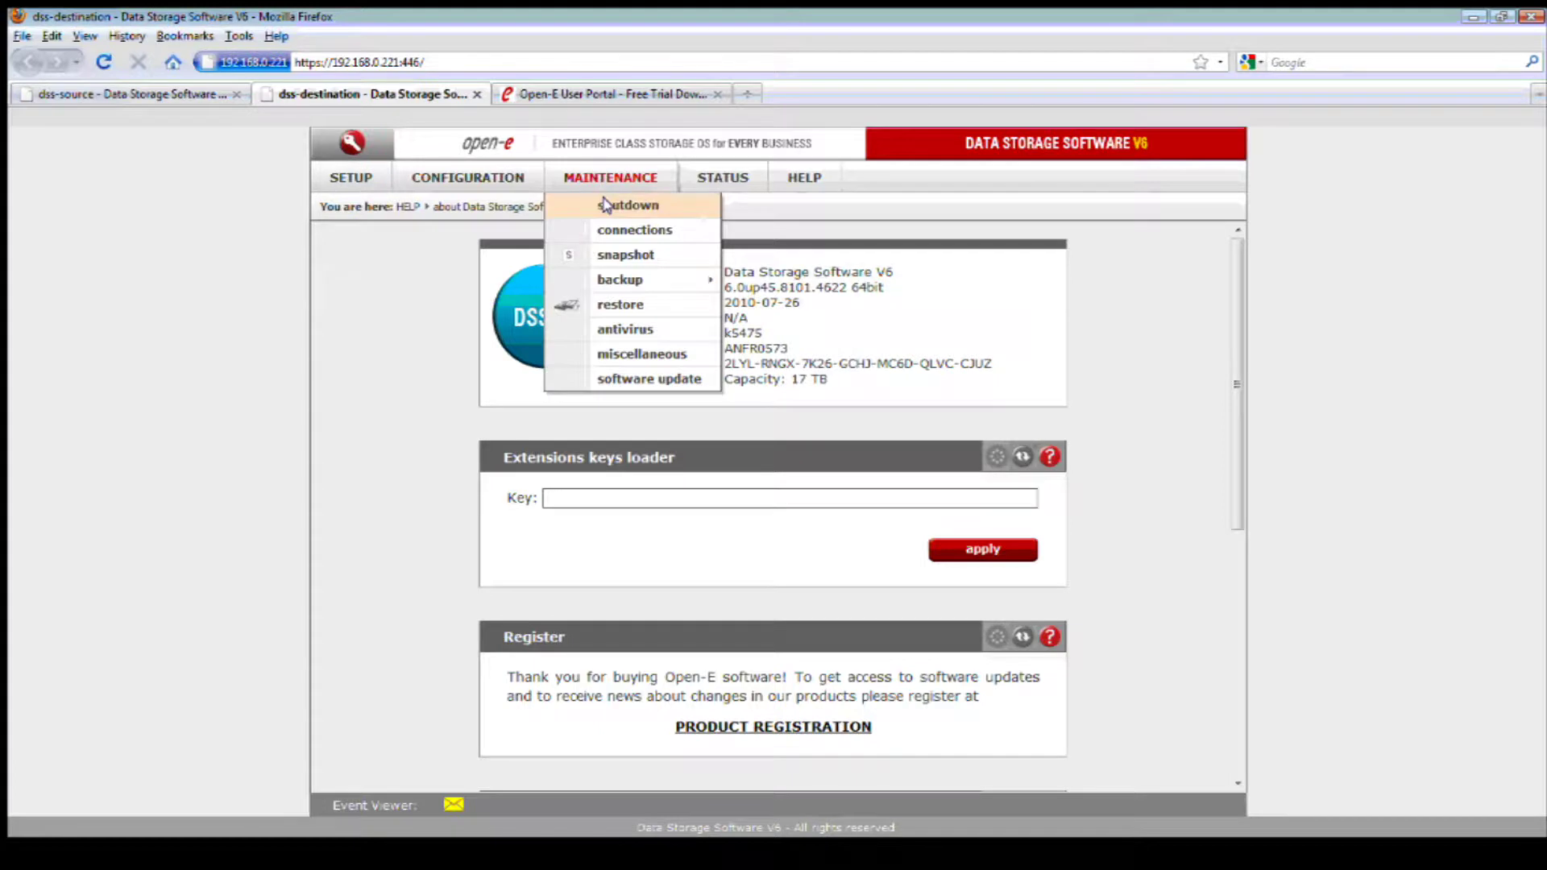
click(653, 380)
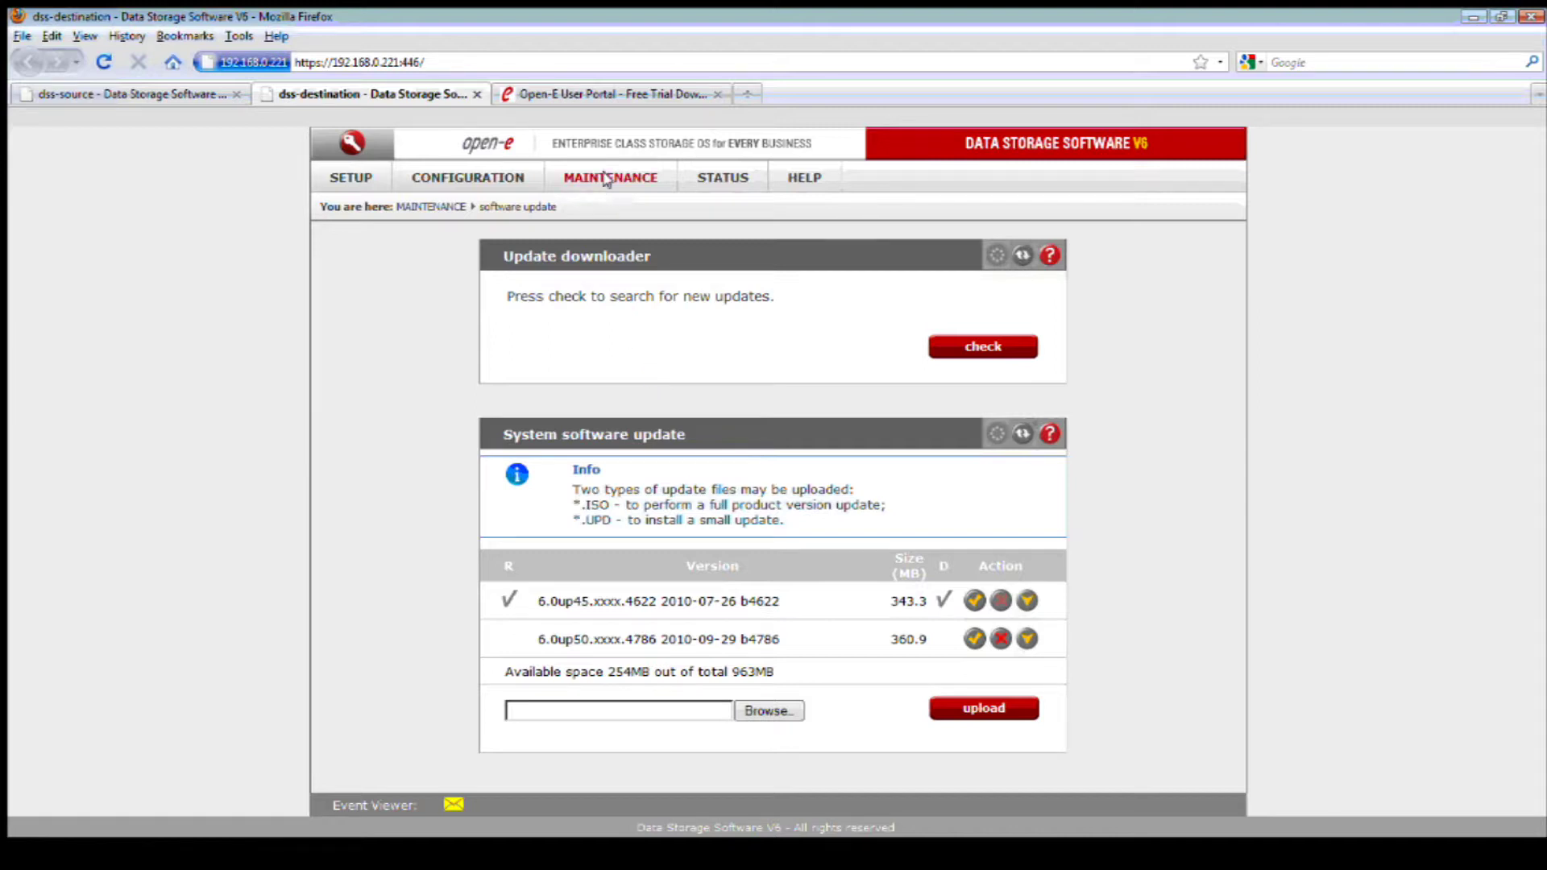
Open the miscellaneous maintenance page, tick Download in addition to Save locally under Save settings, and review the Restore settings list.
click(647, 179)
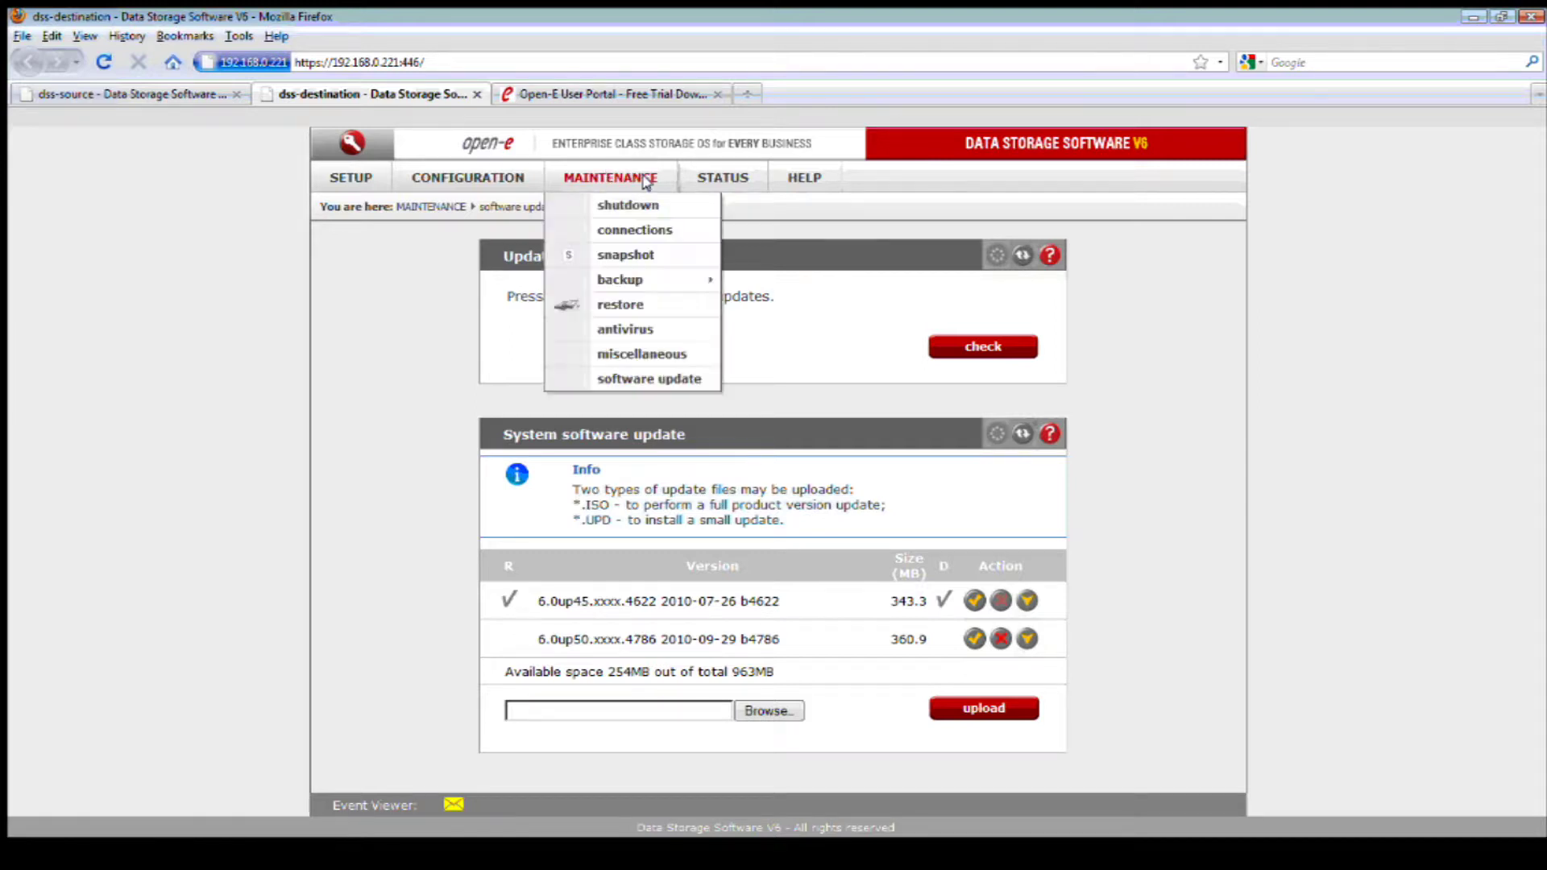
click(680, 354)
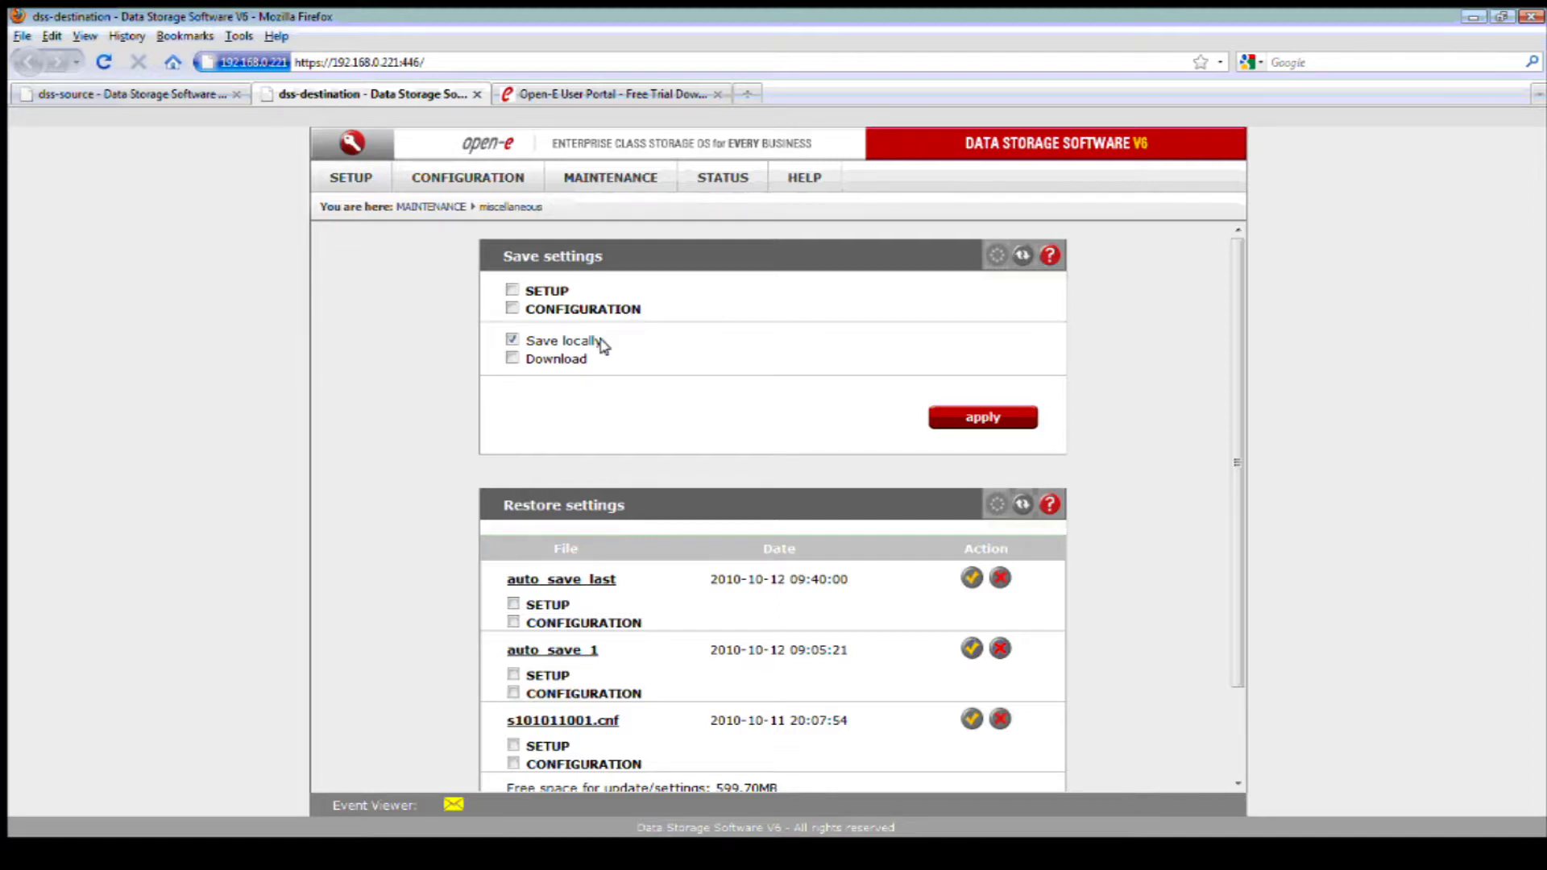
click(511, 359)
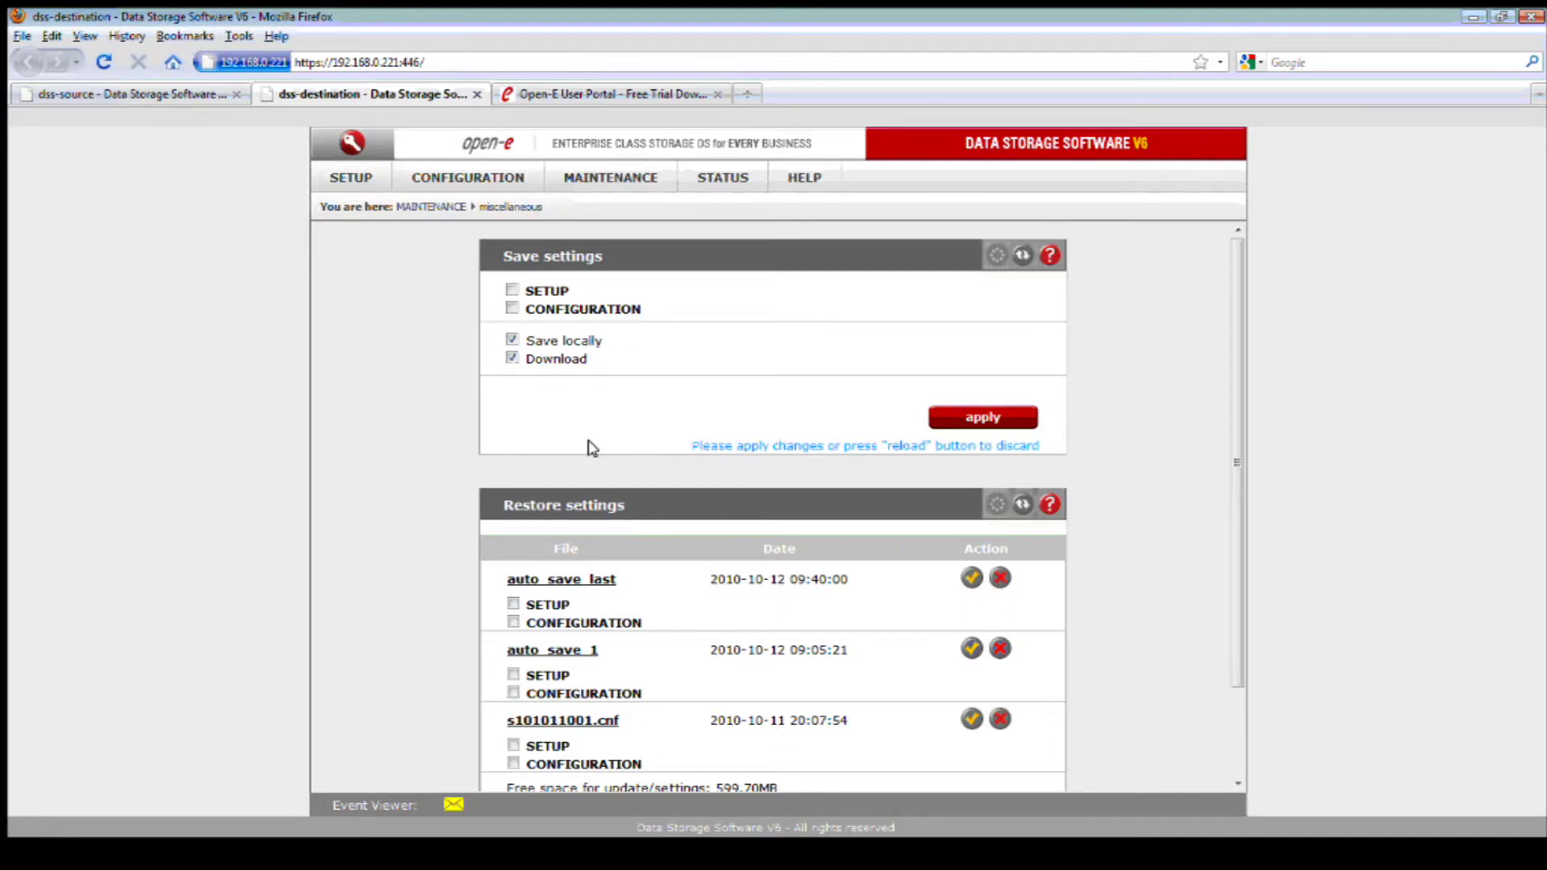
scroll(592, 453, down, 1)
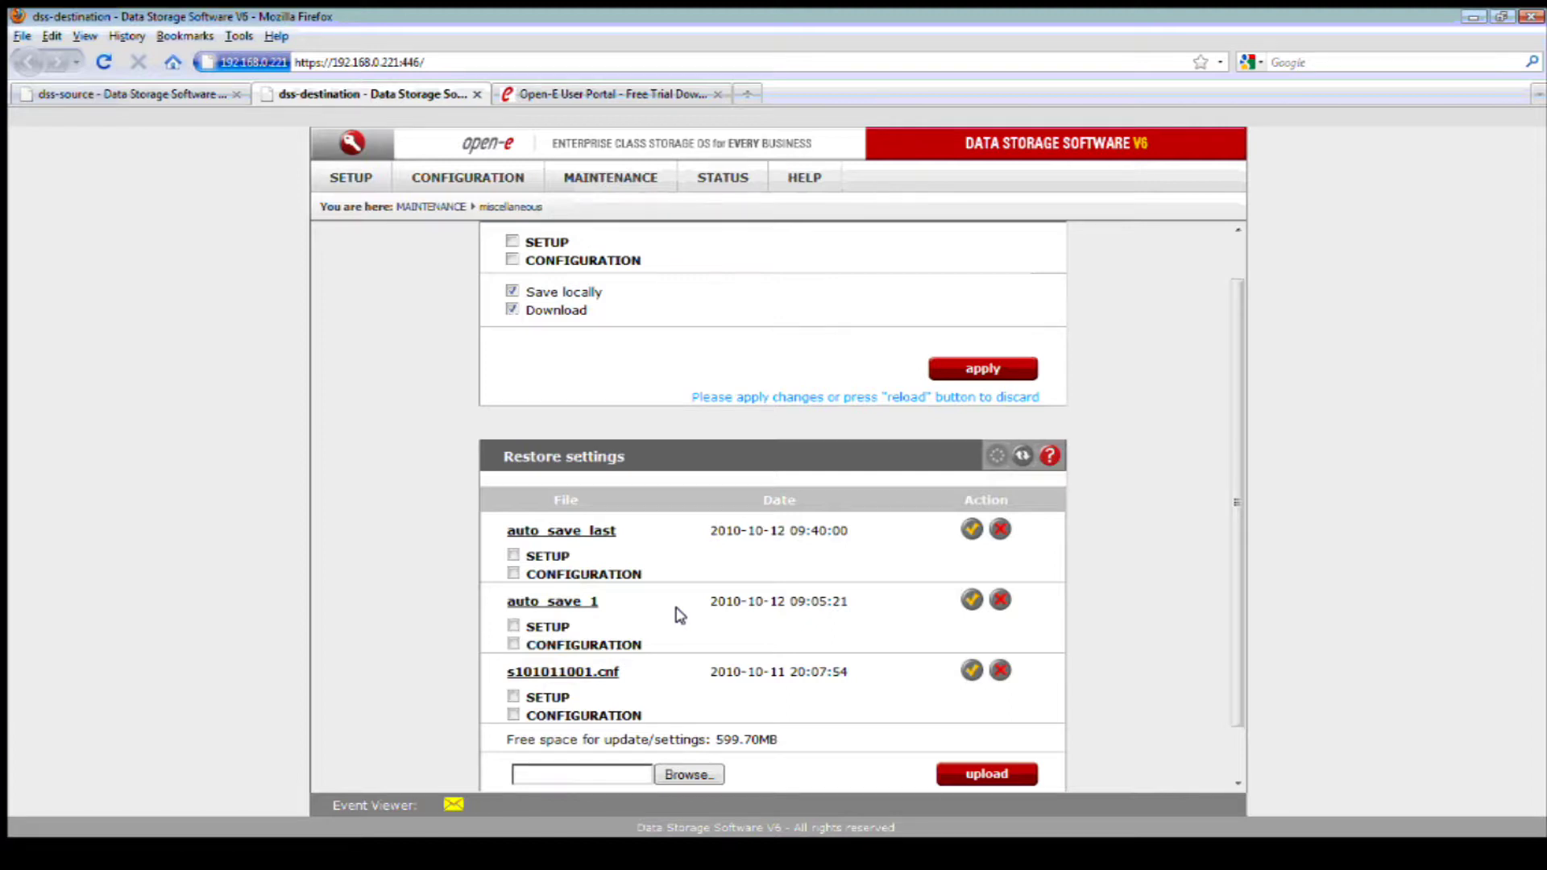
scroll(679, 615, up, 1)
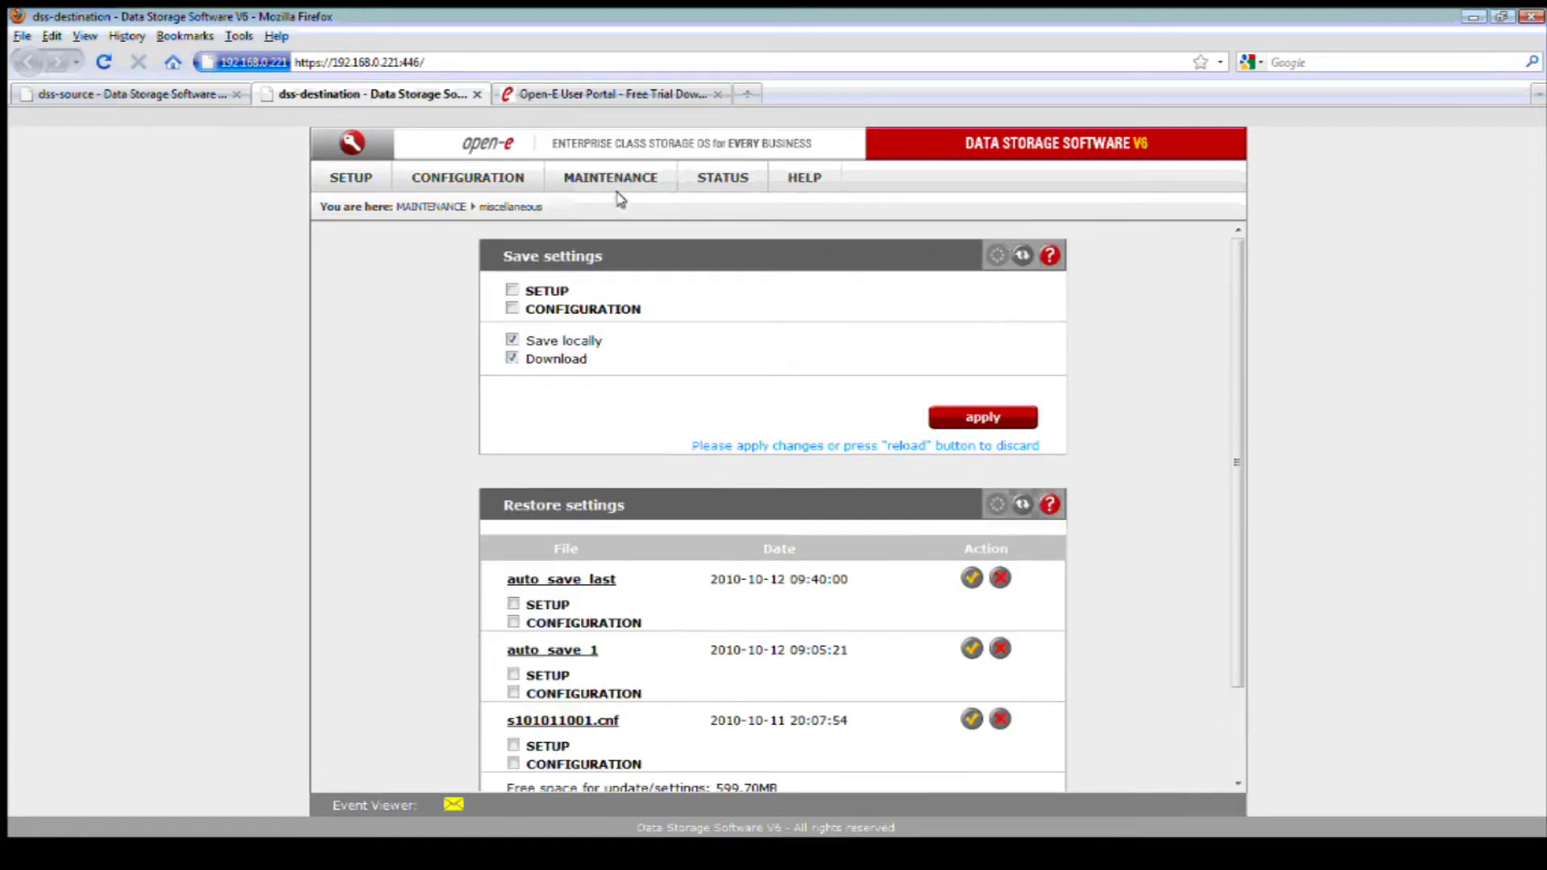
Return to the software update page and show the file selection for an update upload, closing it without choosing a file.
mouse_move(599, 177)
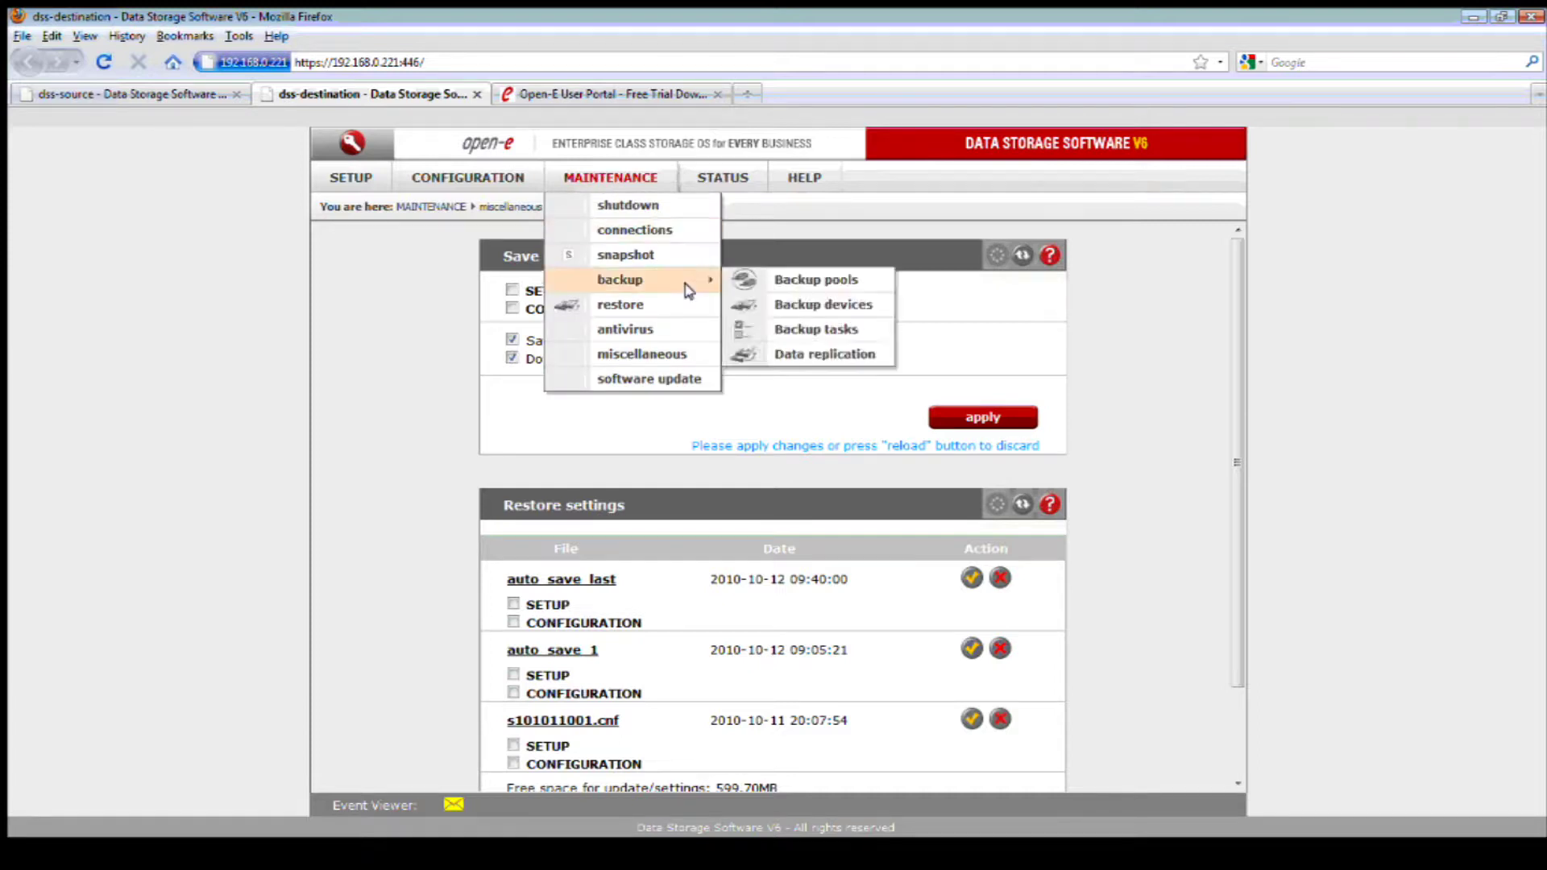
click(681, 381)
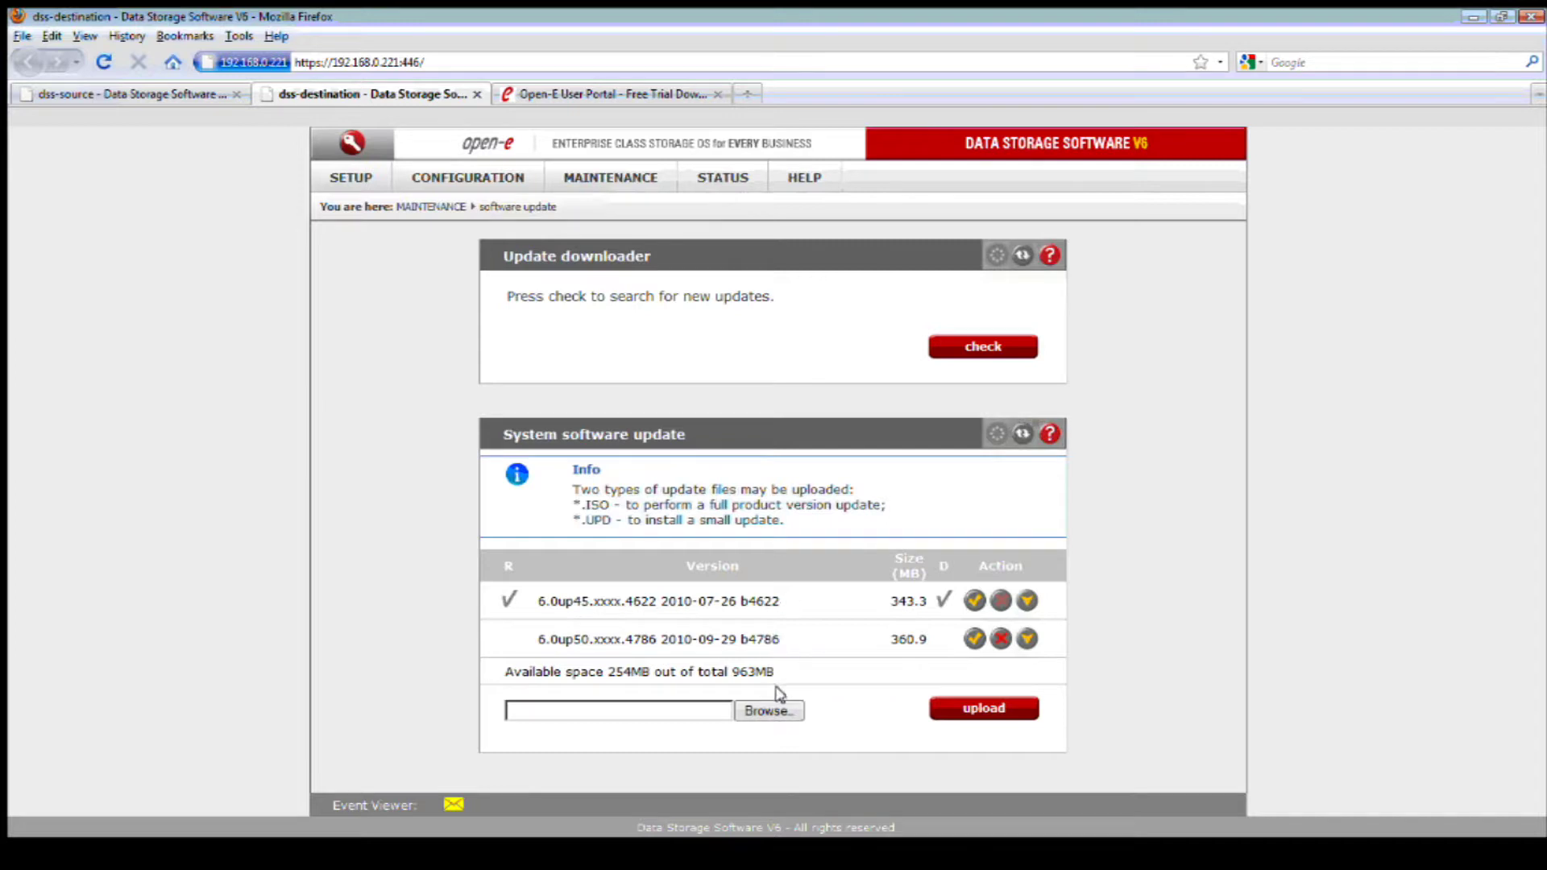
click(772, 711)
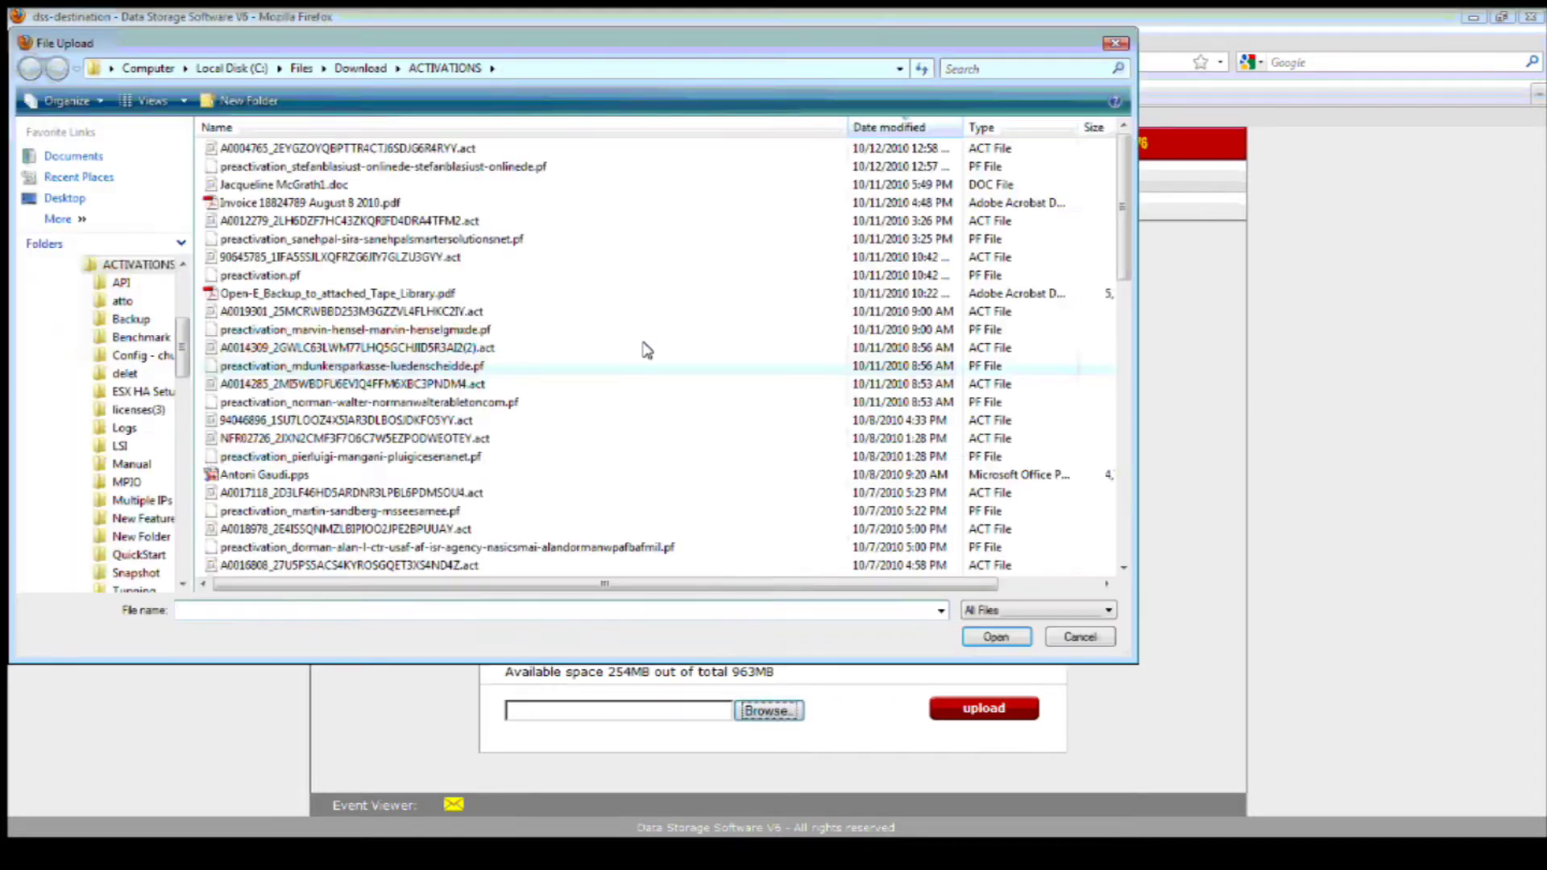
click(1114, 45)
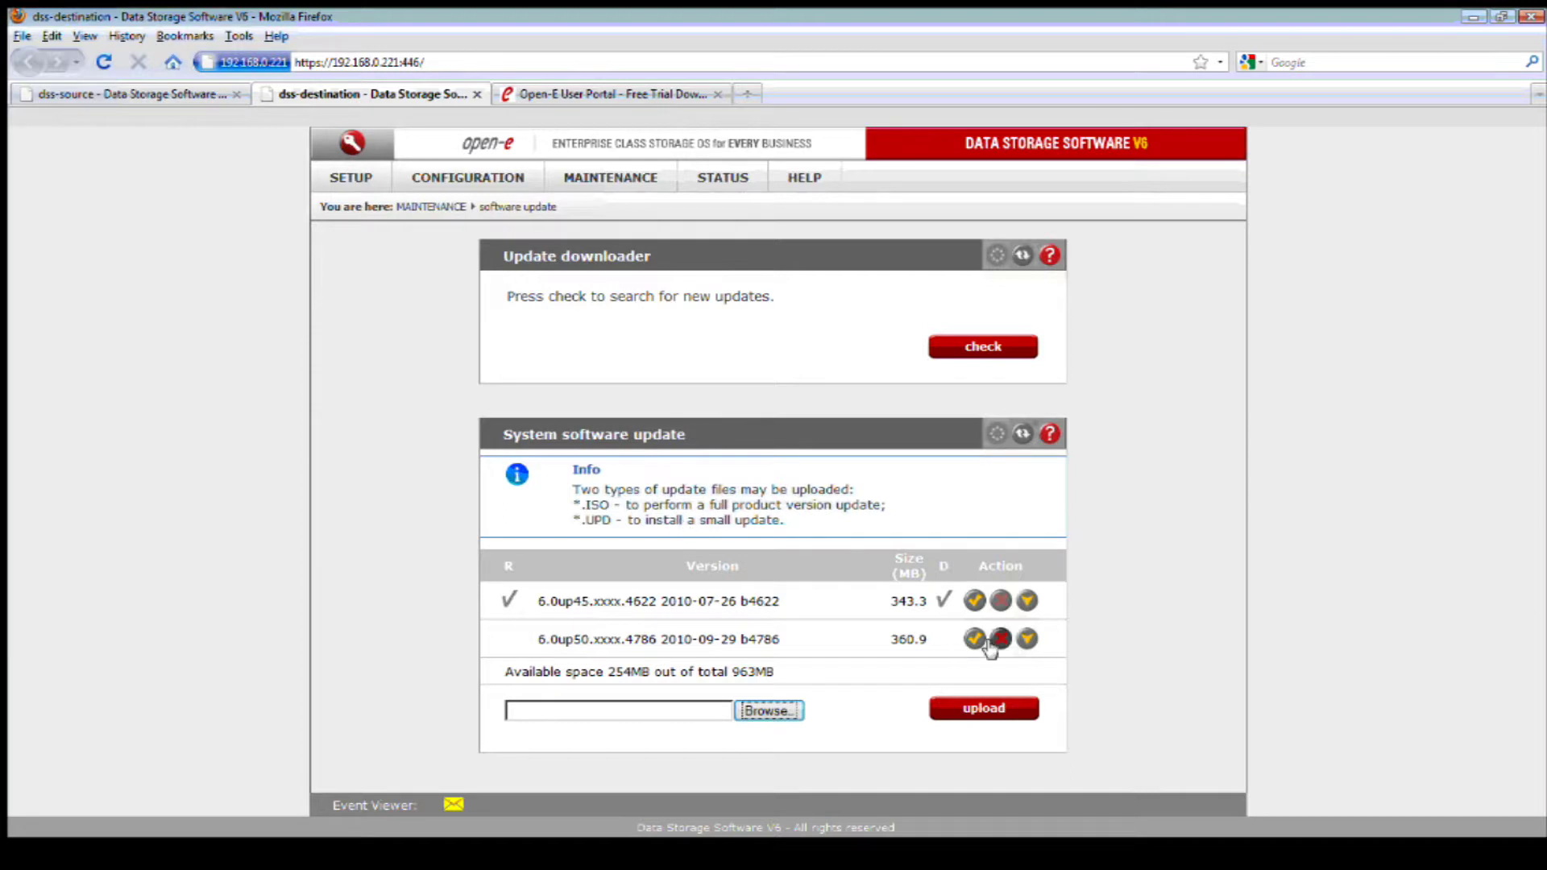
Expand the details of version 6.0up50.xxxx.4786 and read through its release notes, known issues and small updates.
click(1026, 639)
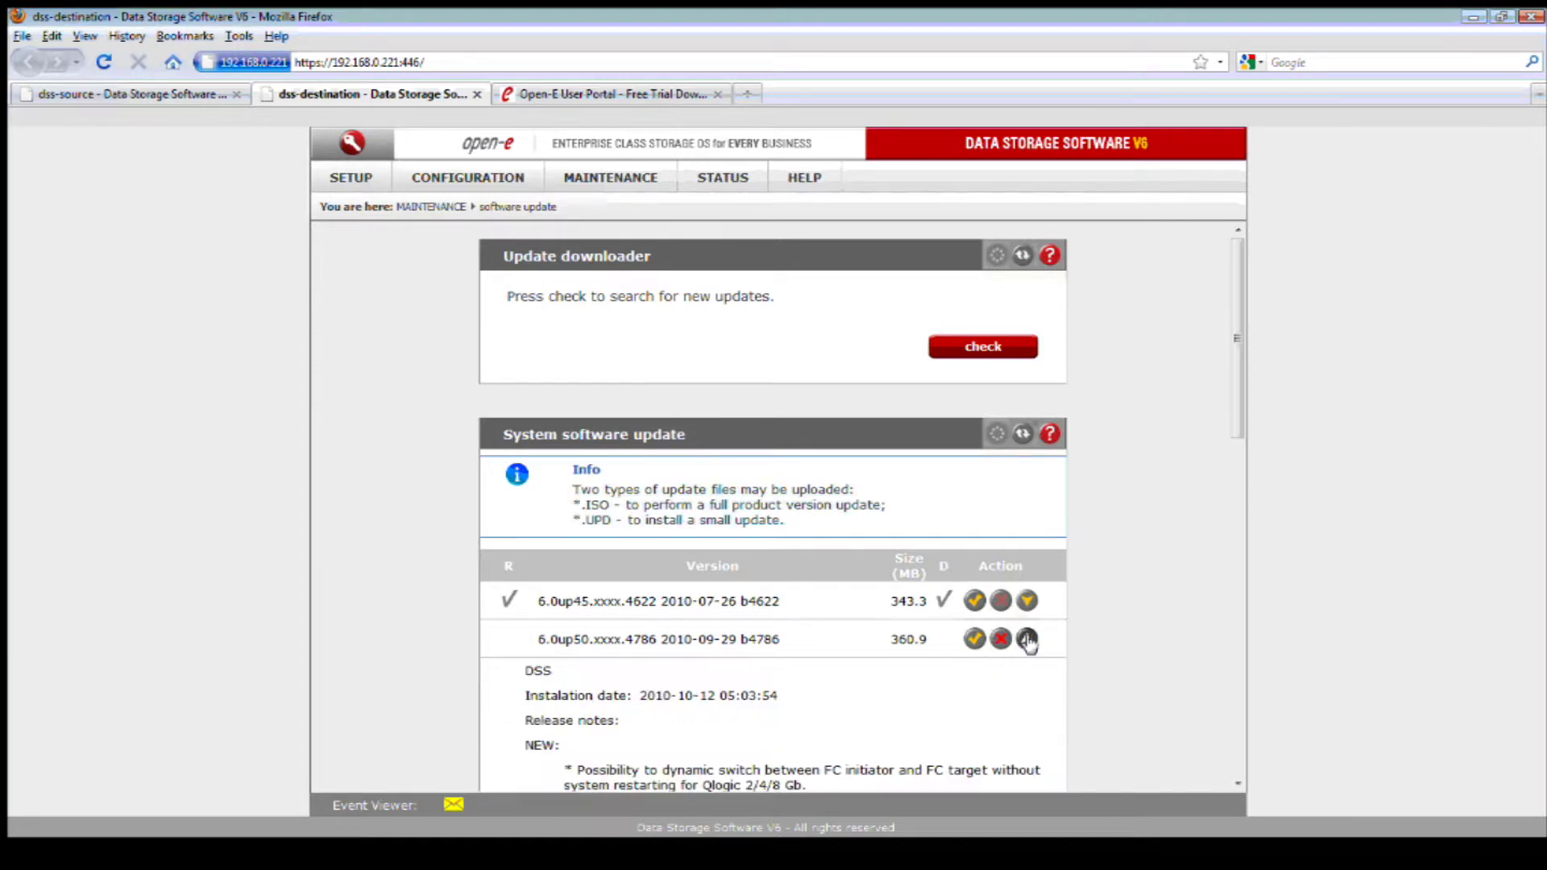
scroll(1023, 639, down, 1)
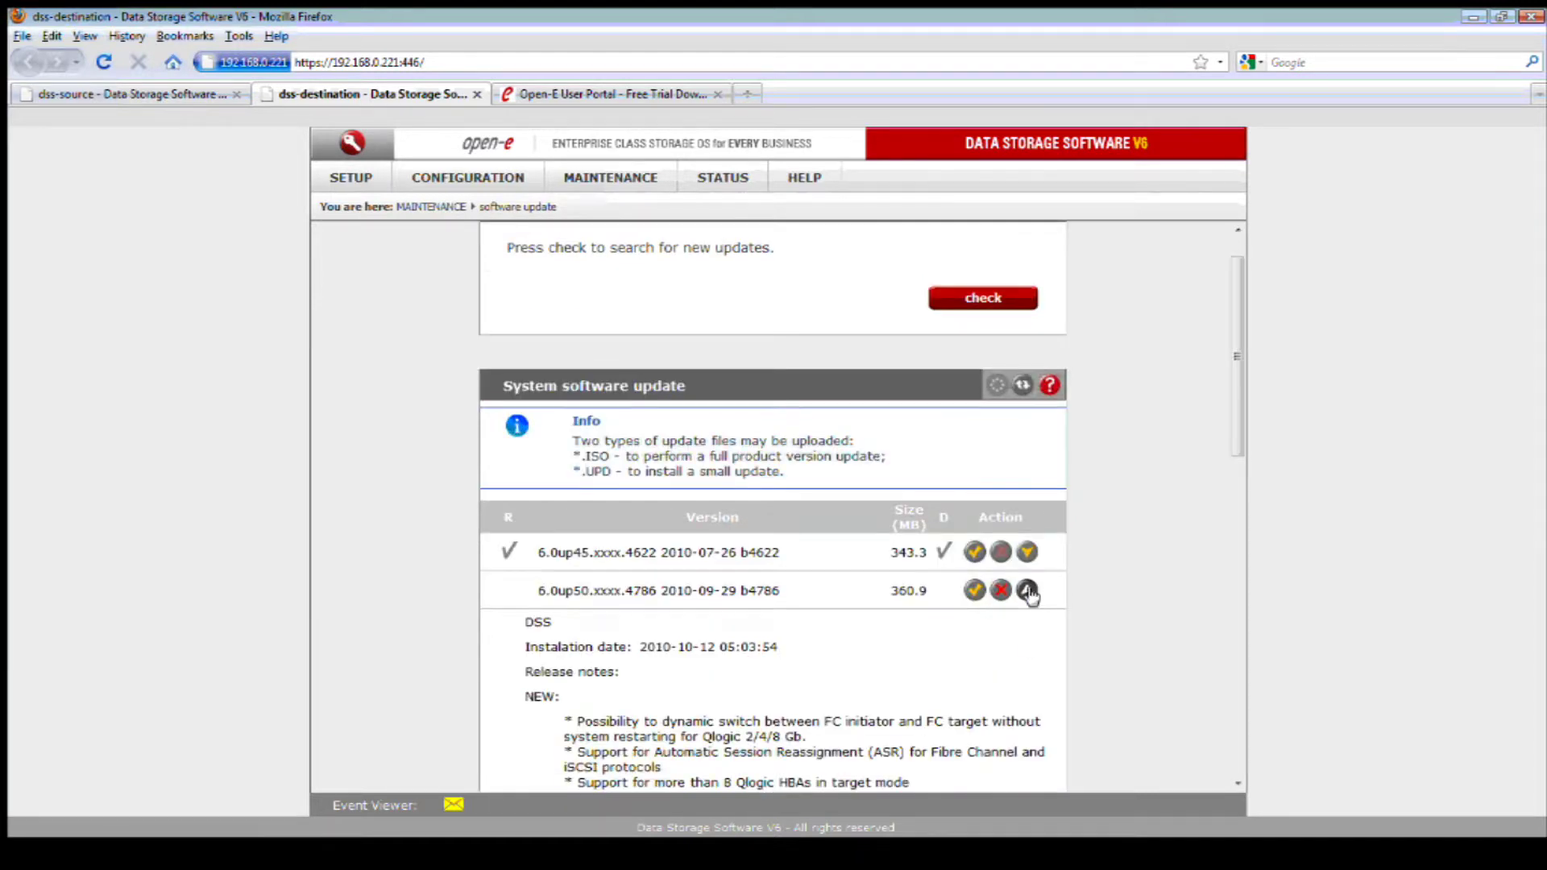
scroll(1028, 594, down, 4)
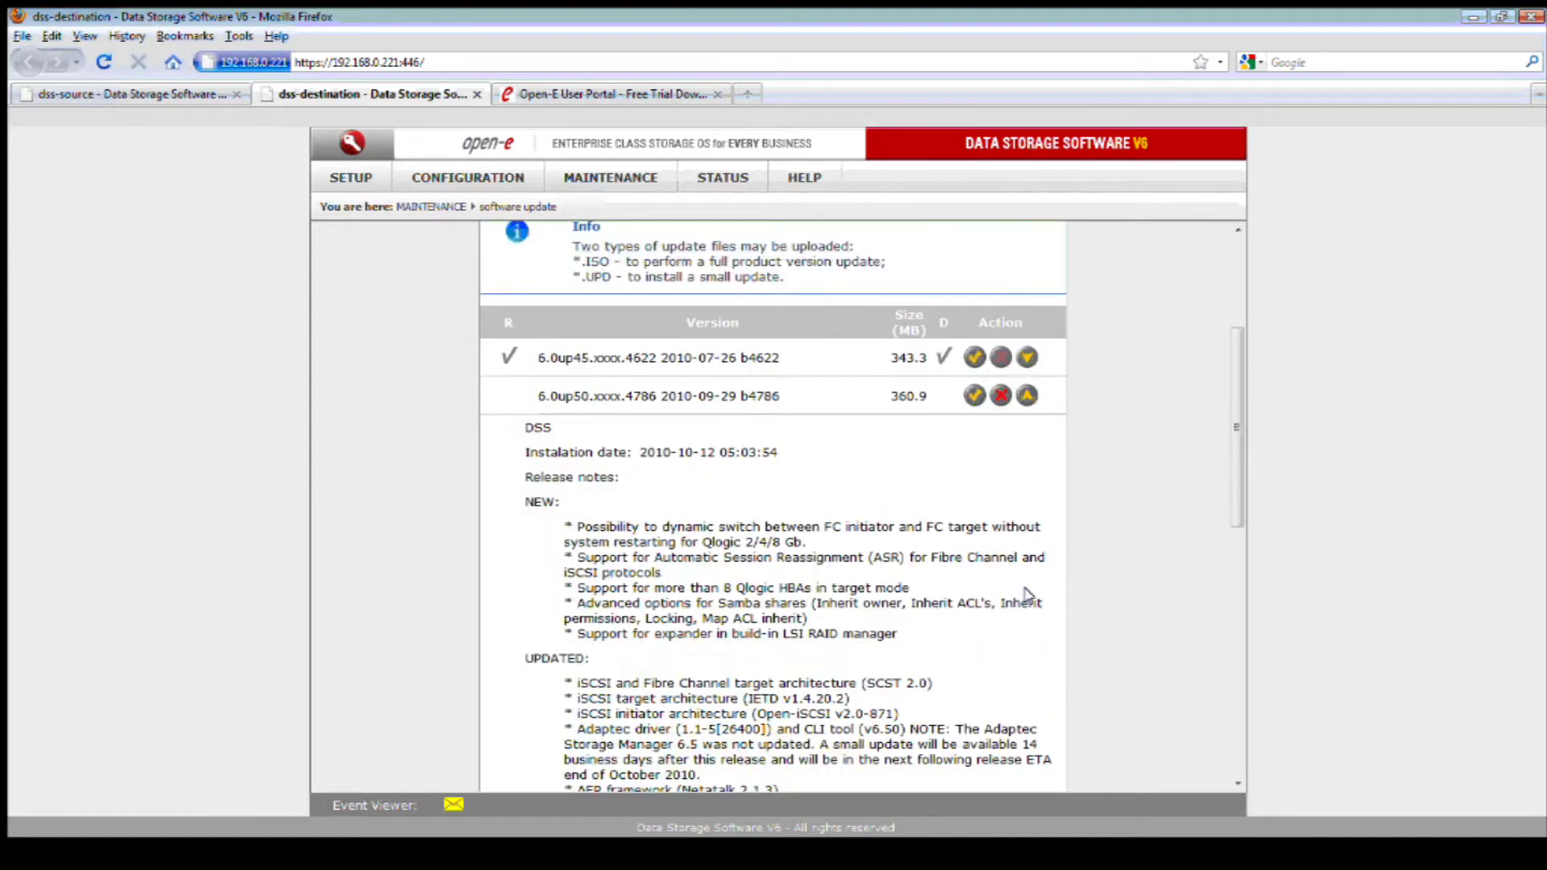
scroll(1028, 595, down, 8)
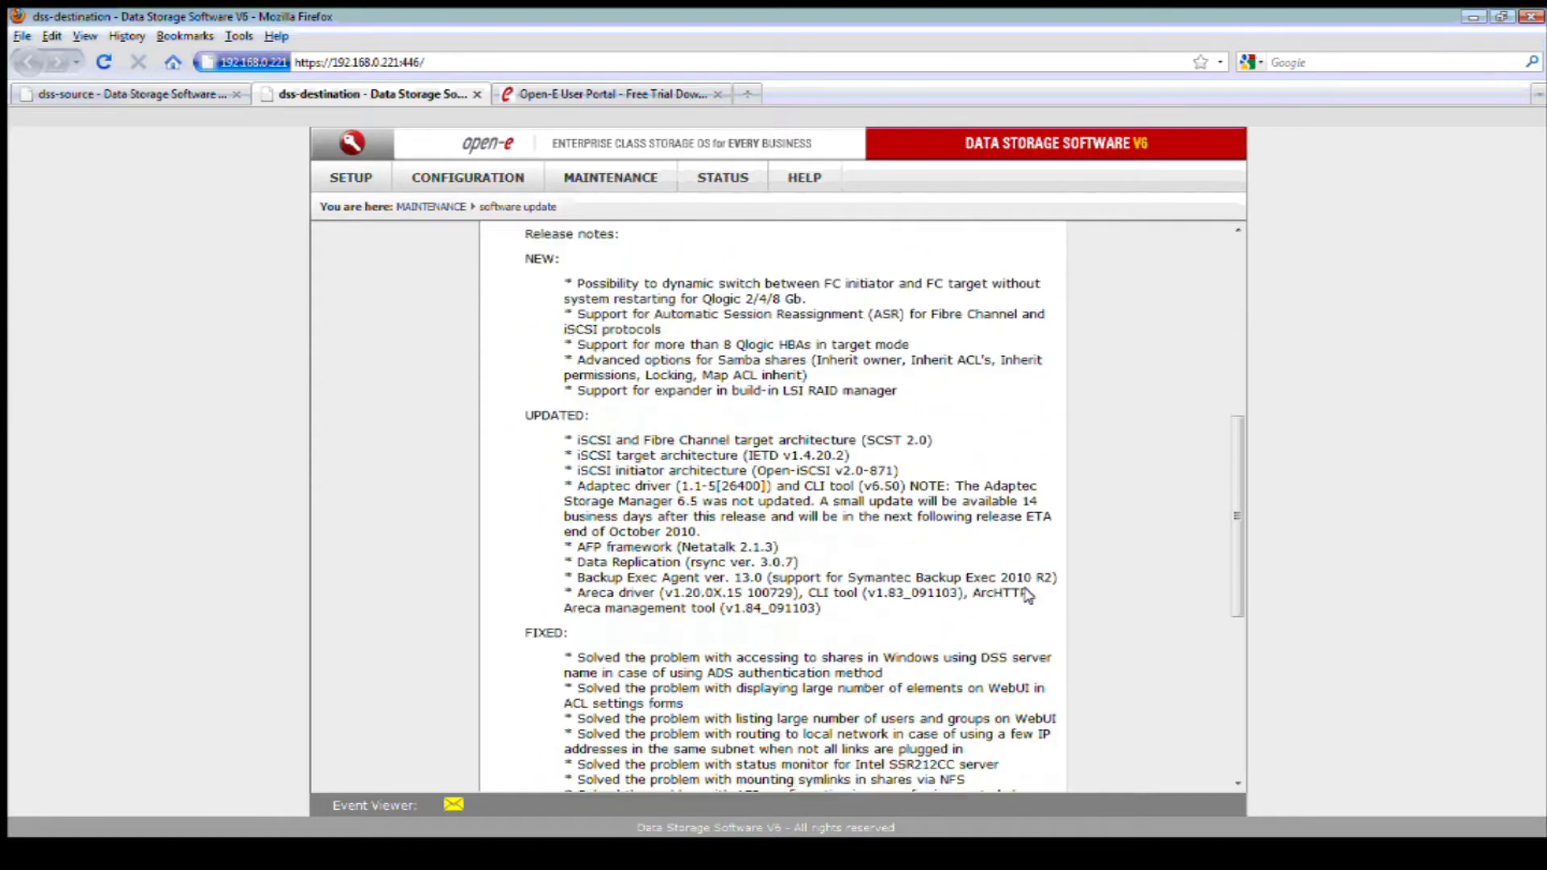
scroll(1028, 595, down, 6)
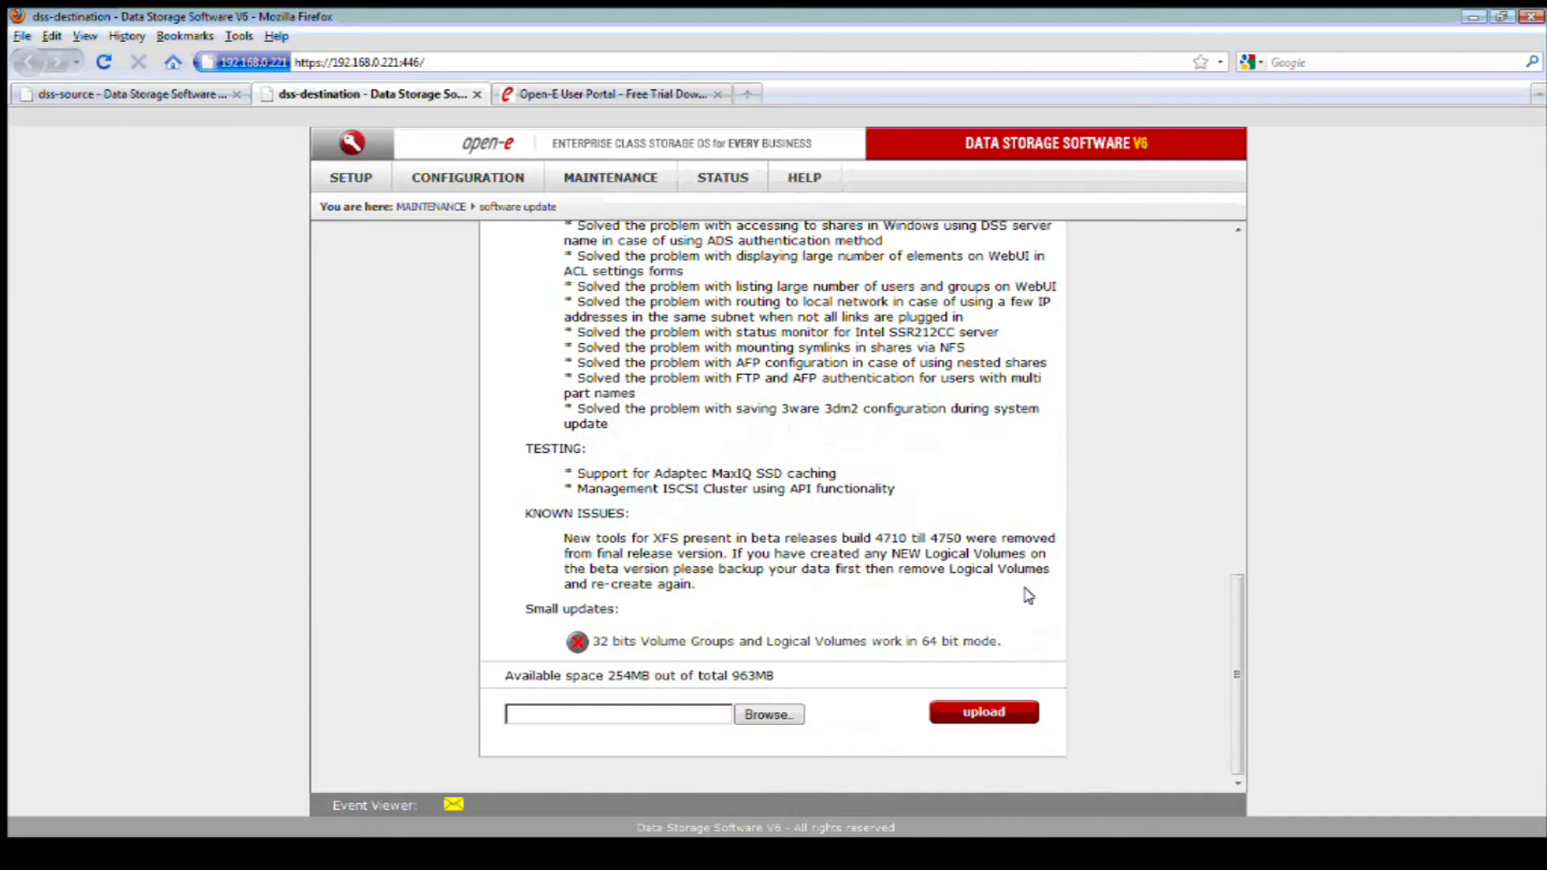
scroll(1028, 594, up, 16)
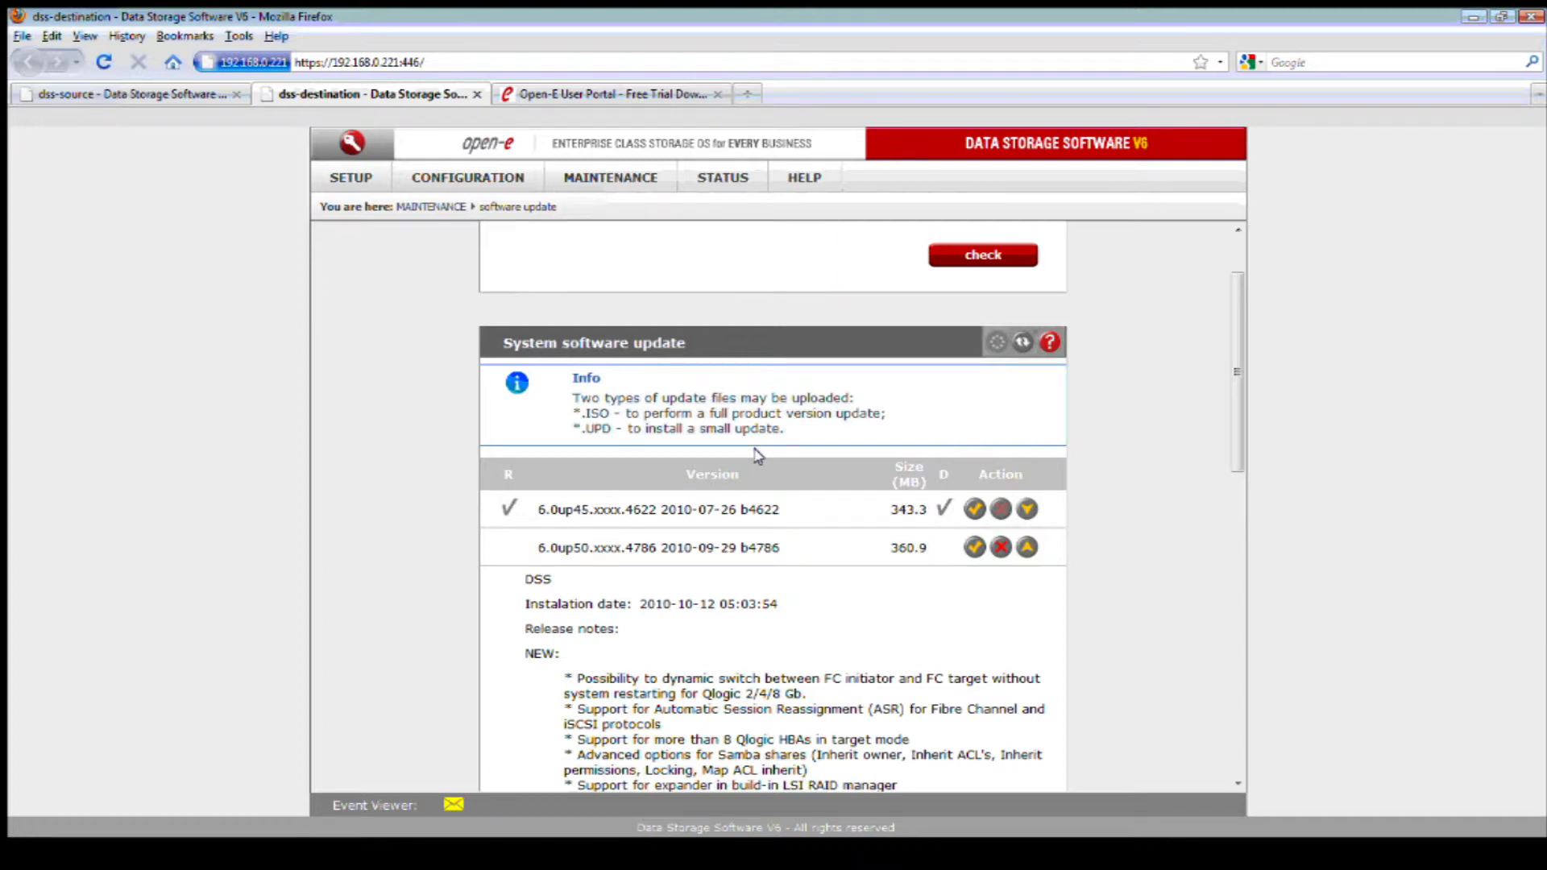
scroll(758, 455, up, 2)
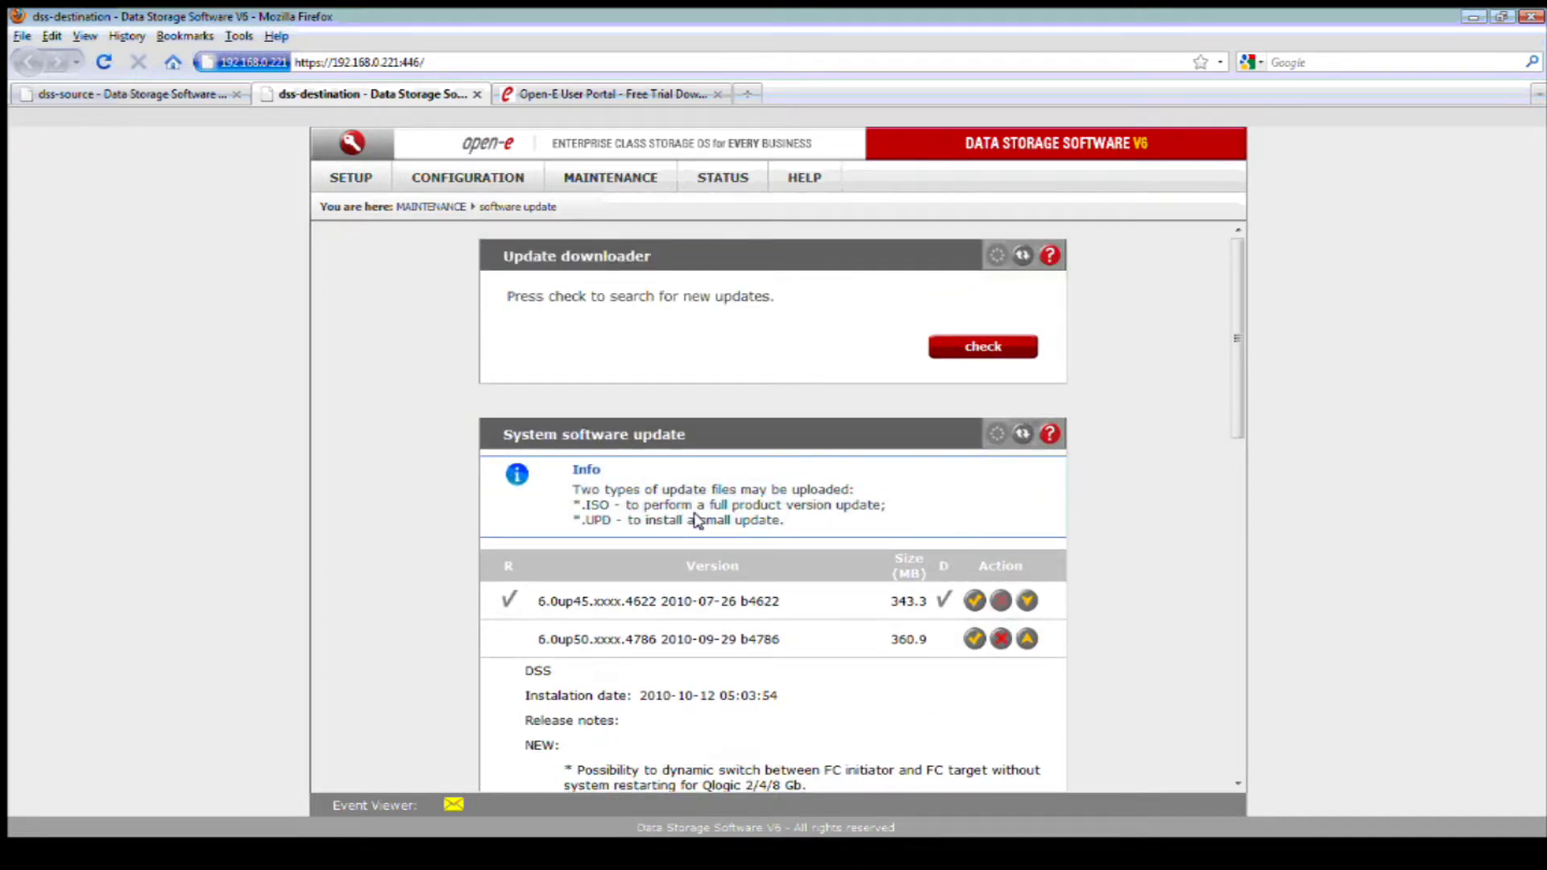
Check for new updates on dss-destination, reload its page and reopen the software update page, highlighting the b4786 build.
click(966, 350)
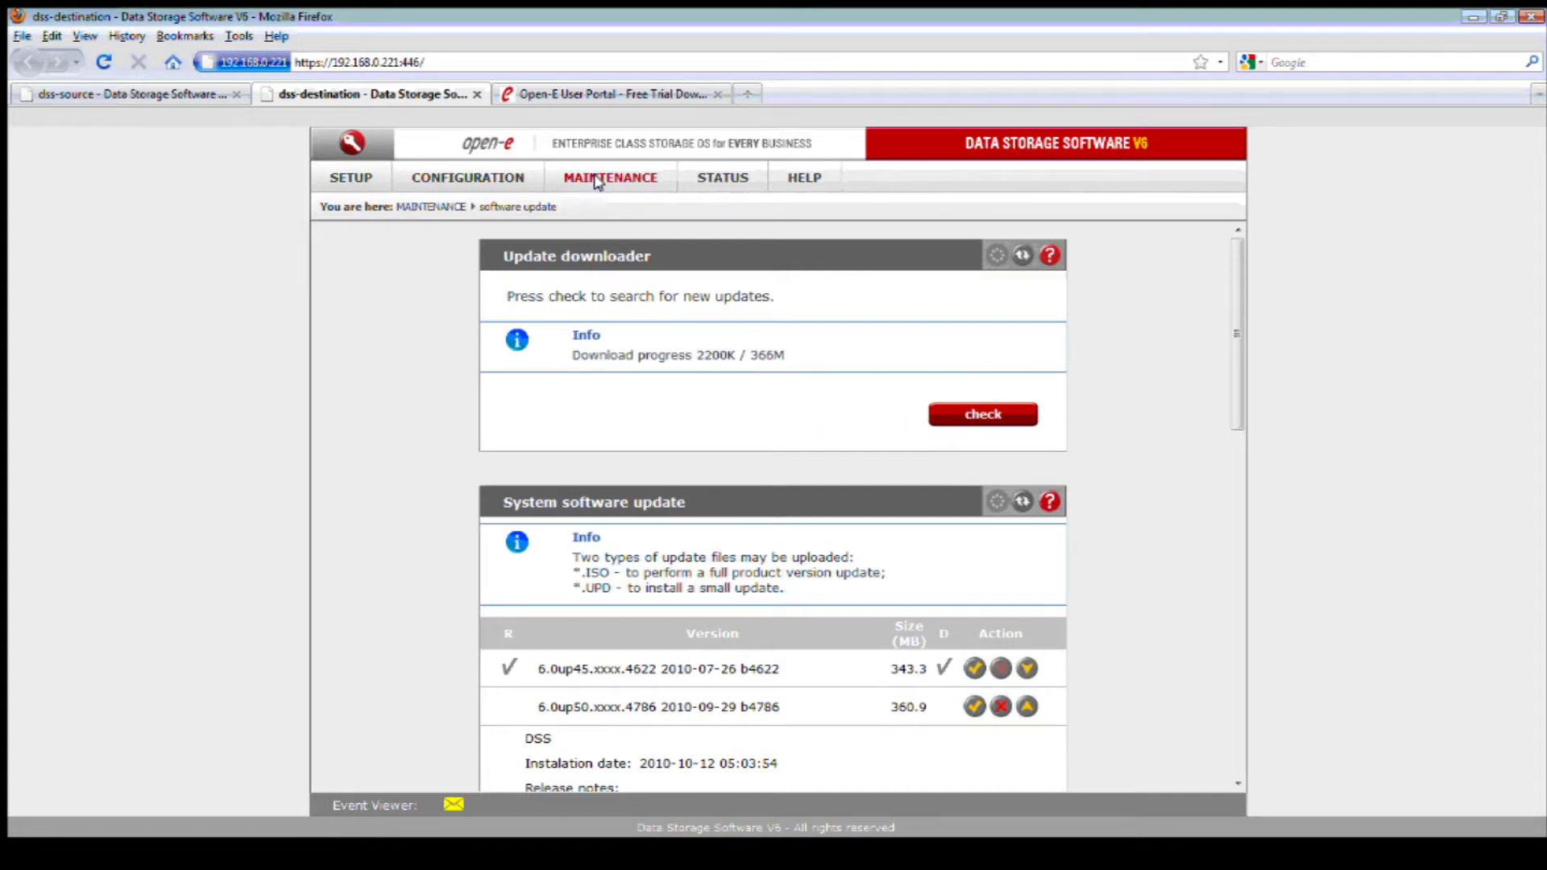
right_click(434, 90)
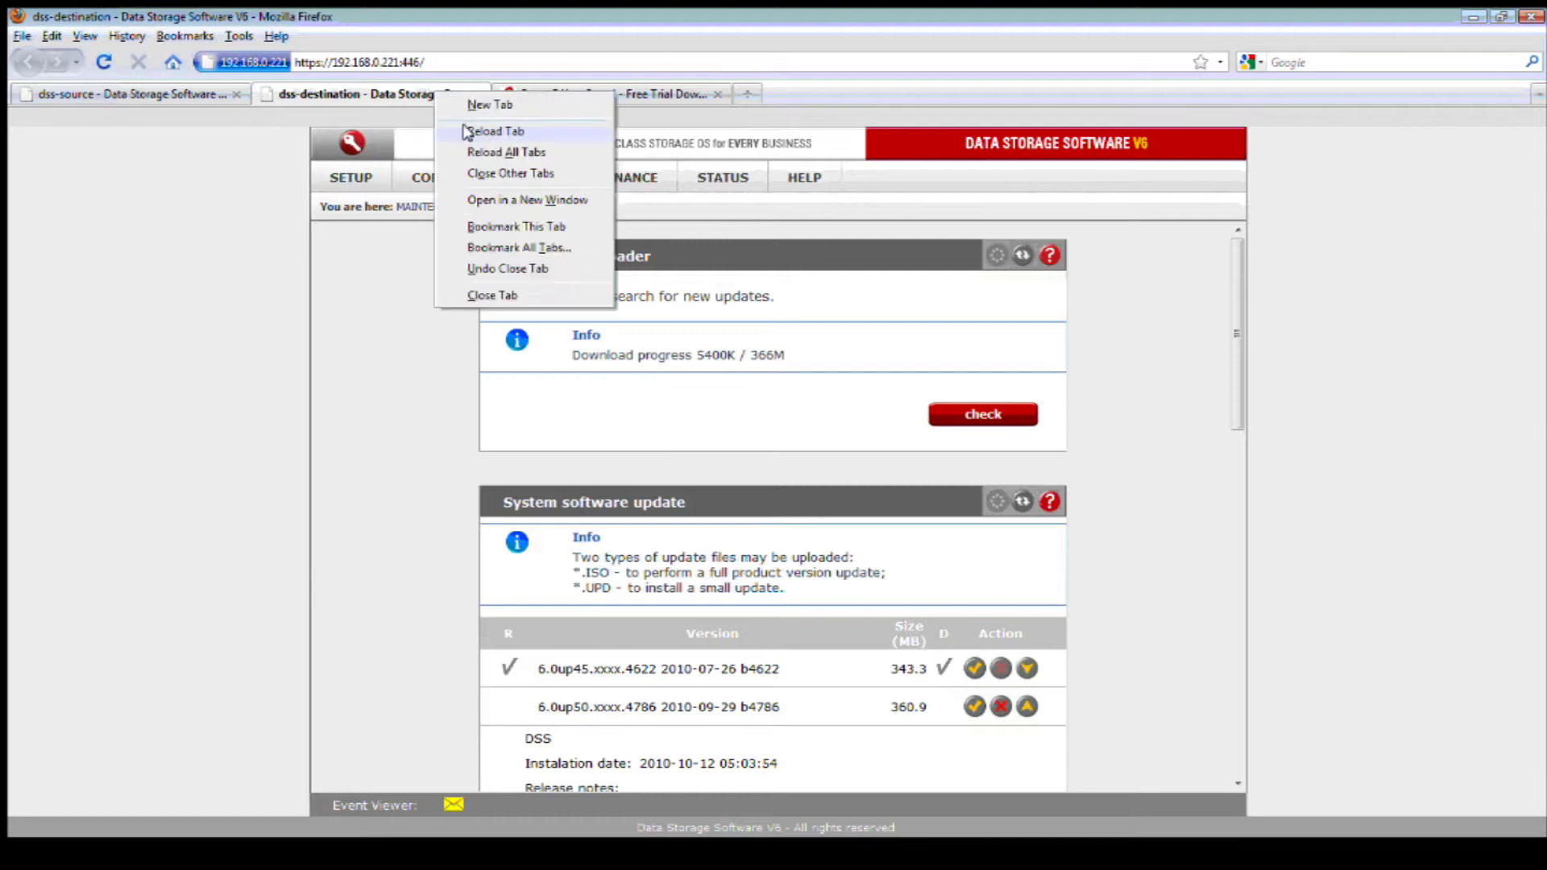
click(495, 131)
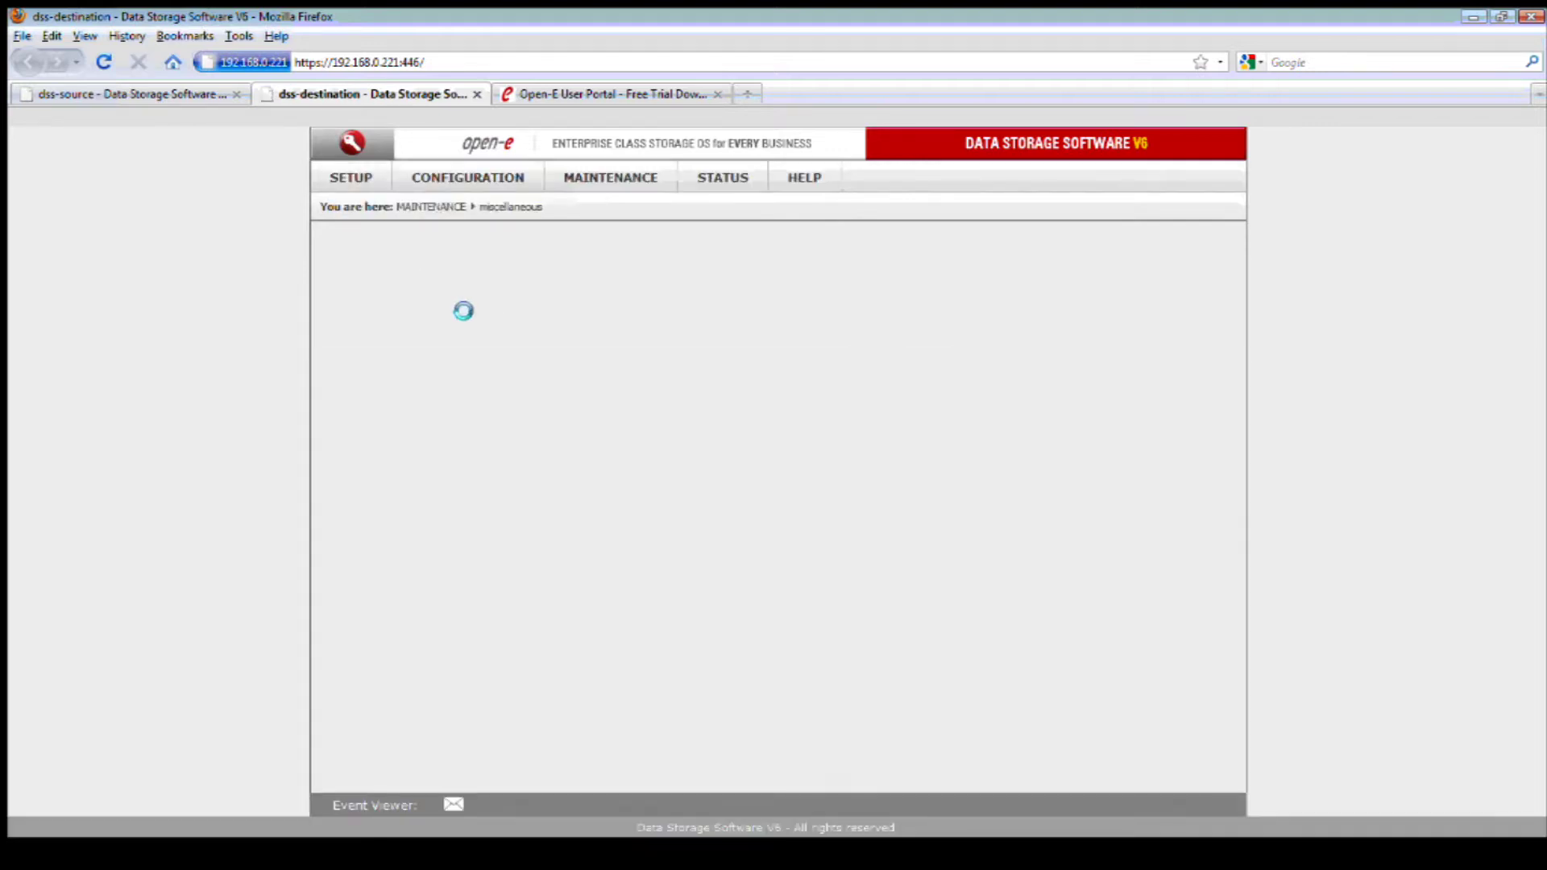
mouse_move(610, 177)
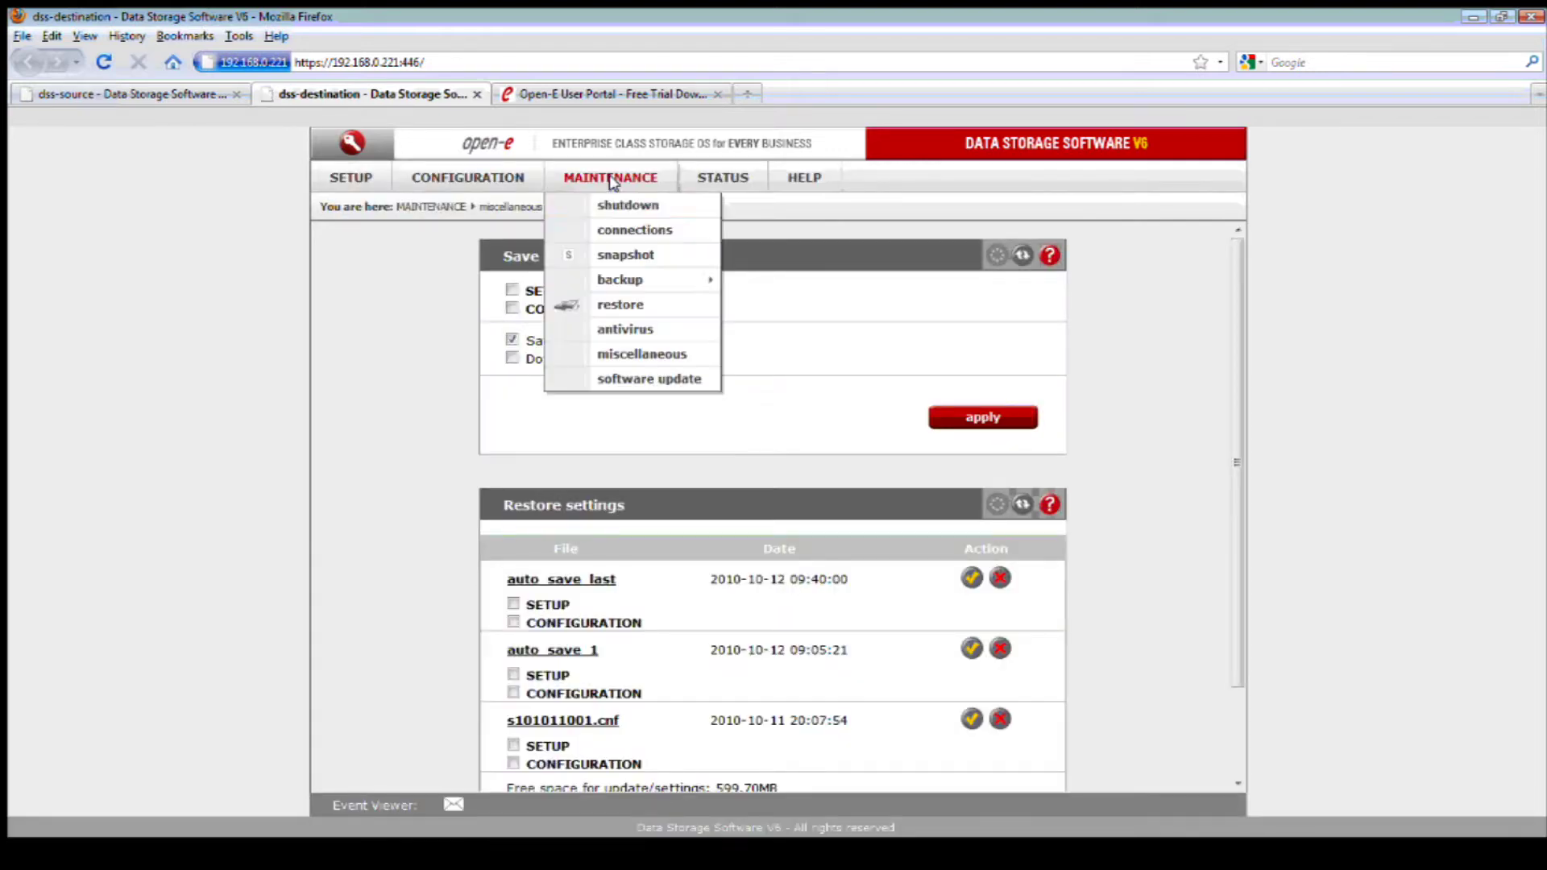
click(645, 380)
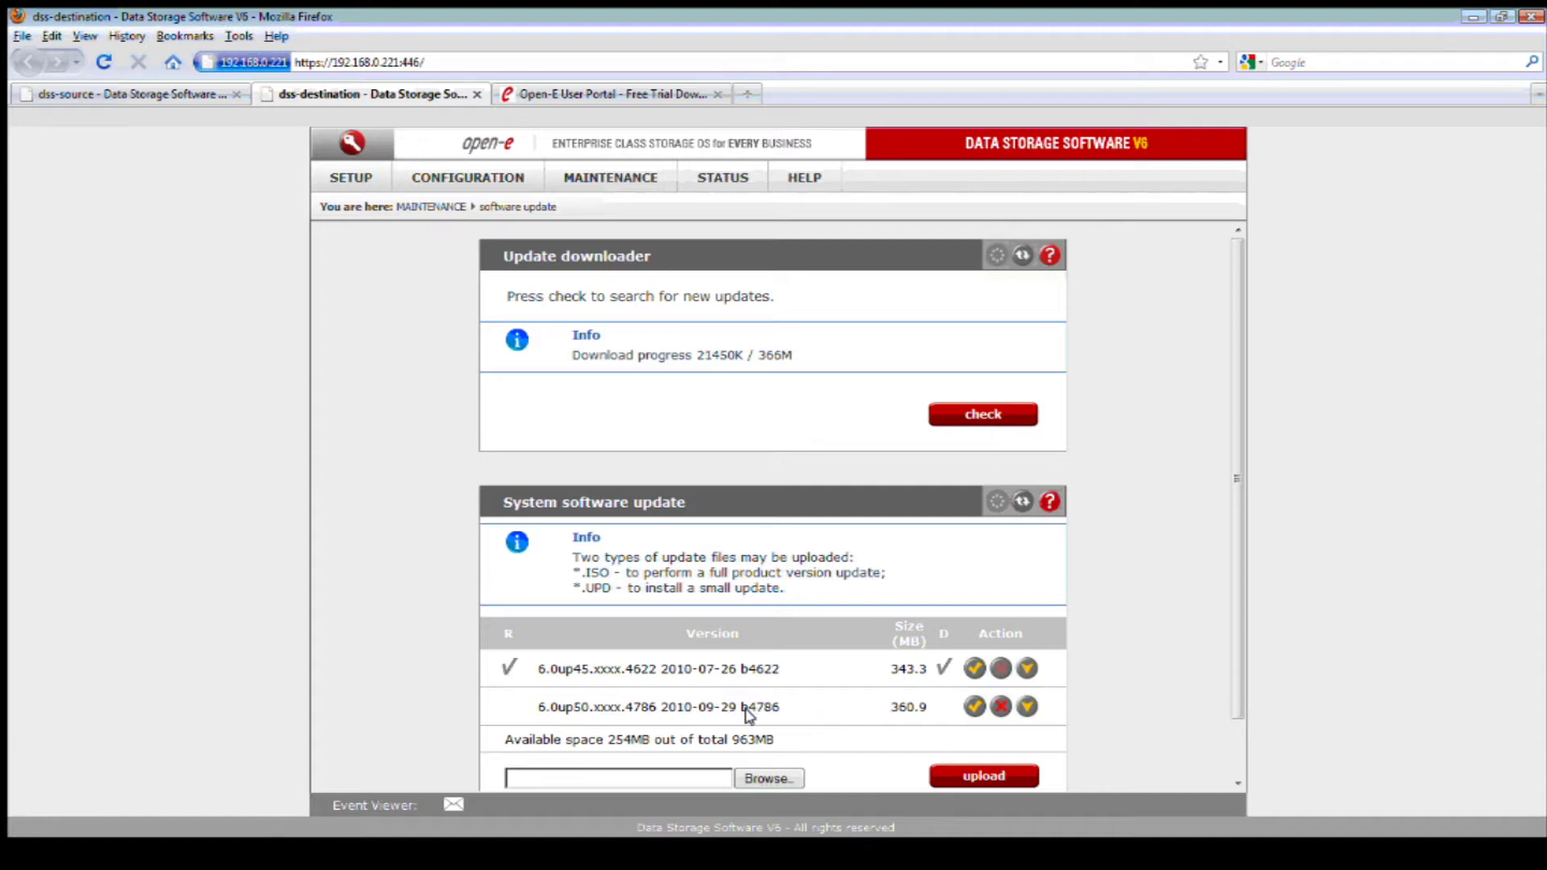
drag(780, 711, 736, 711)
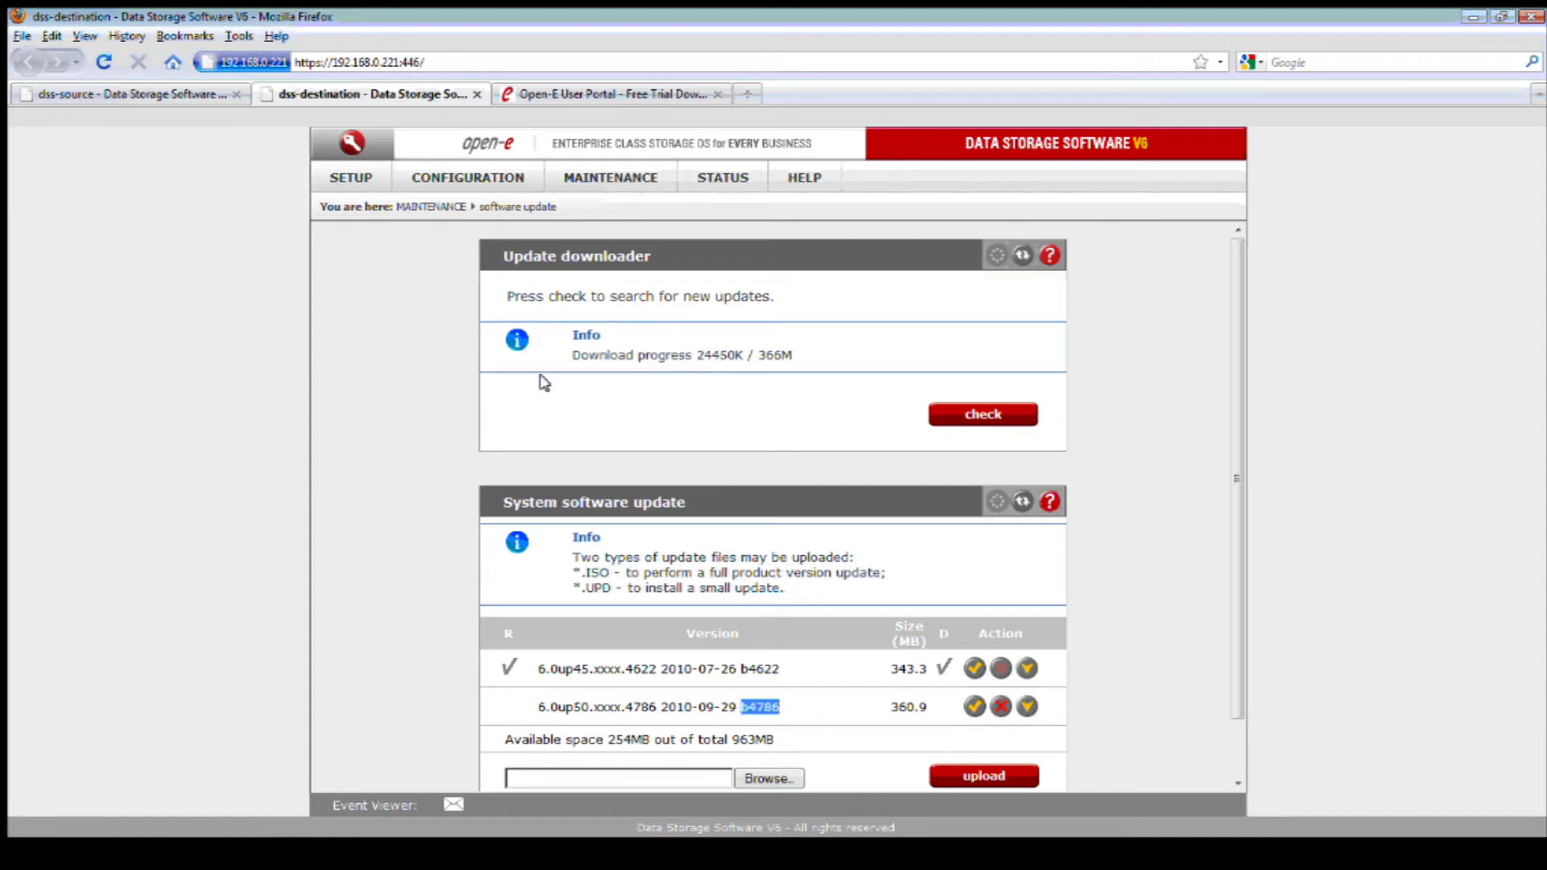
Open the iSCSI Failover network page on dss-destination and highlight its node status.
click(352, 179)
mouse_move(378, 202)
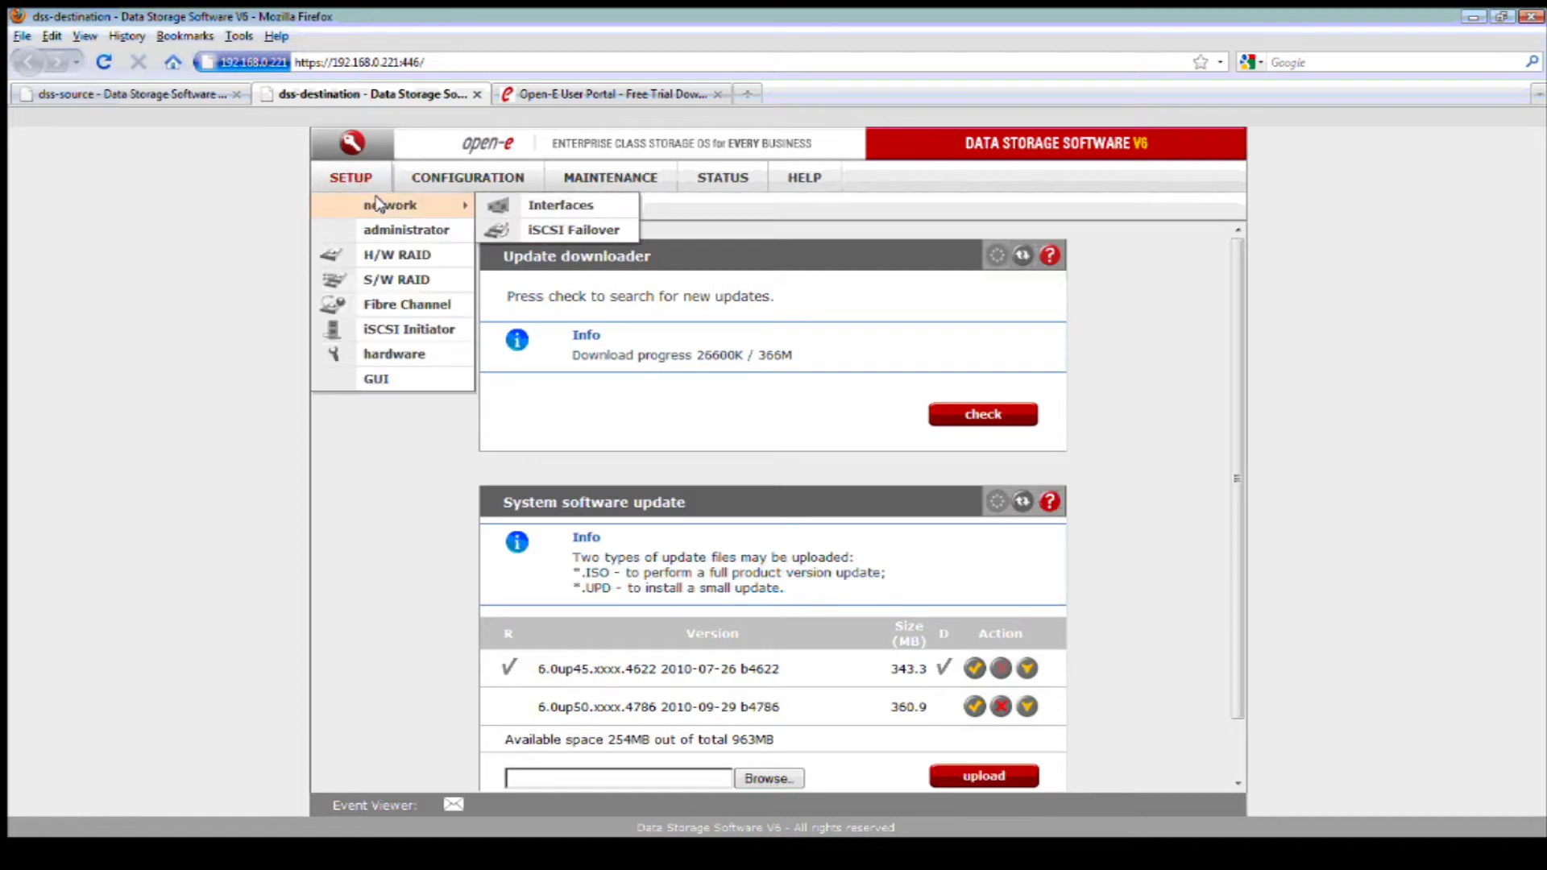
click(566, 230)
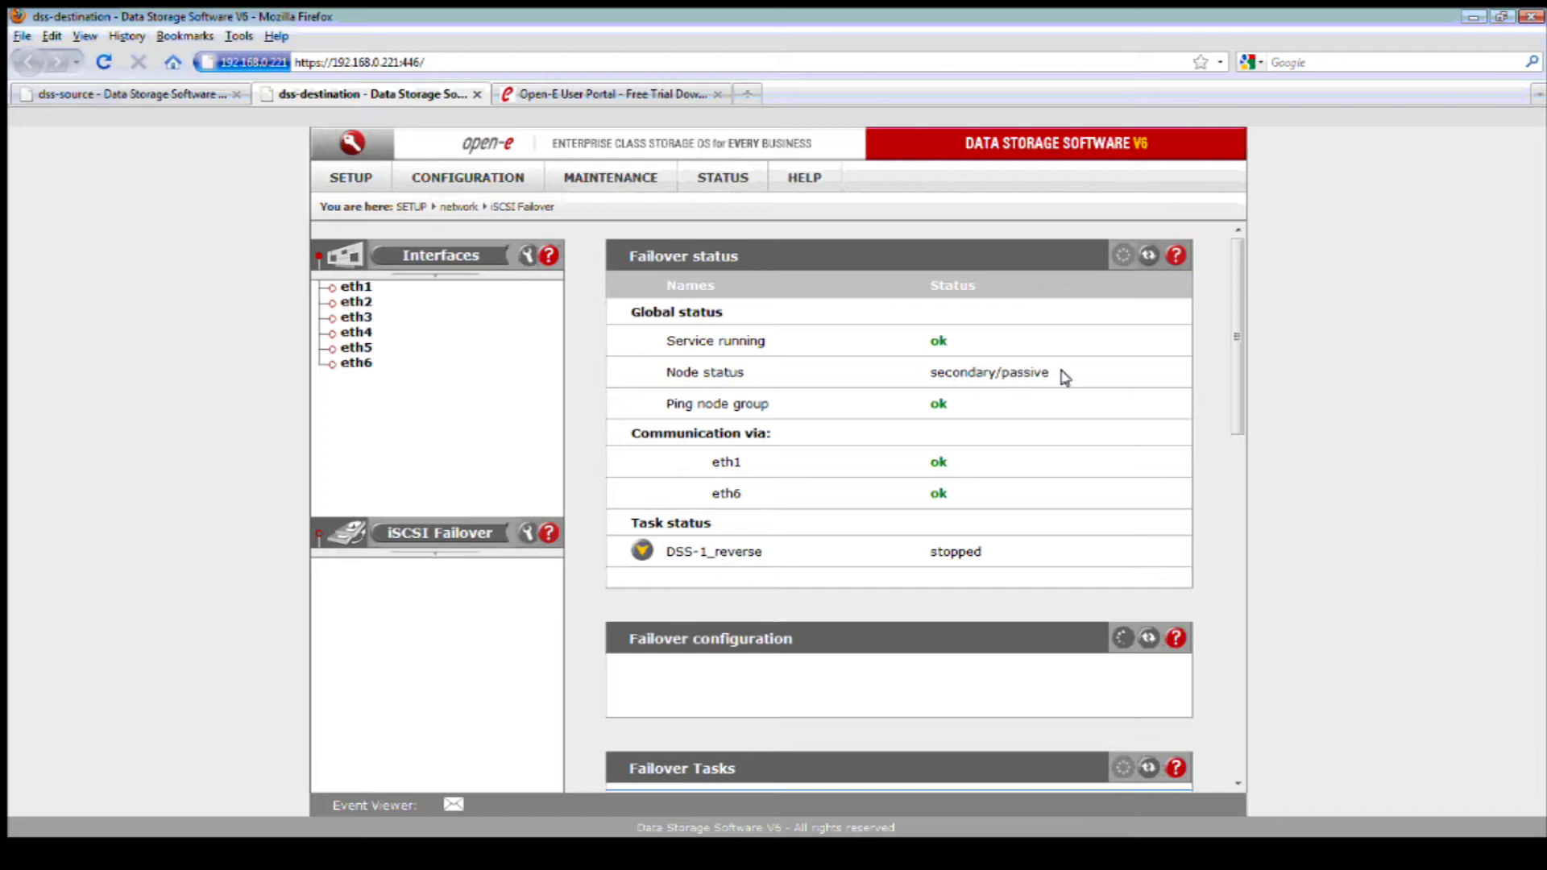
drag(1053, 373, 926, 374)
click(1002, 389)
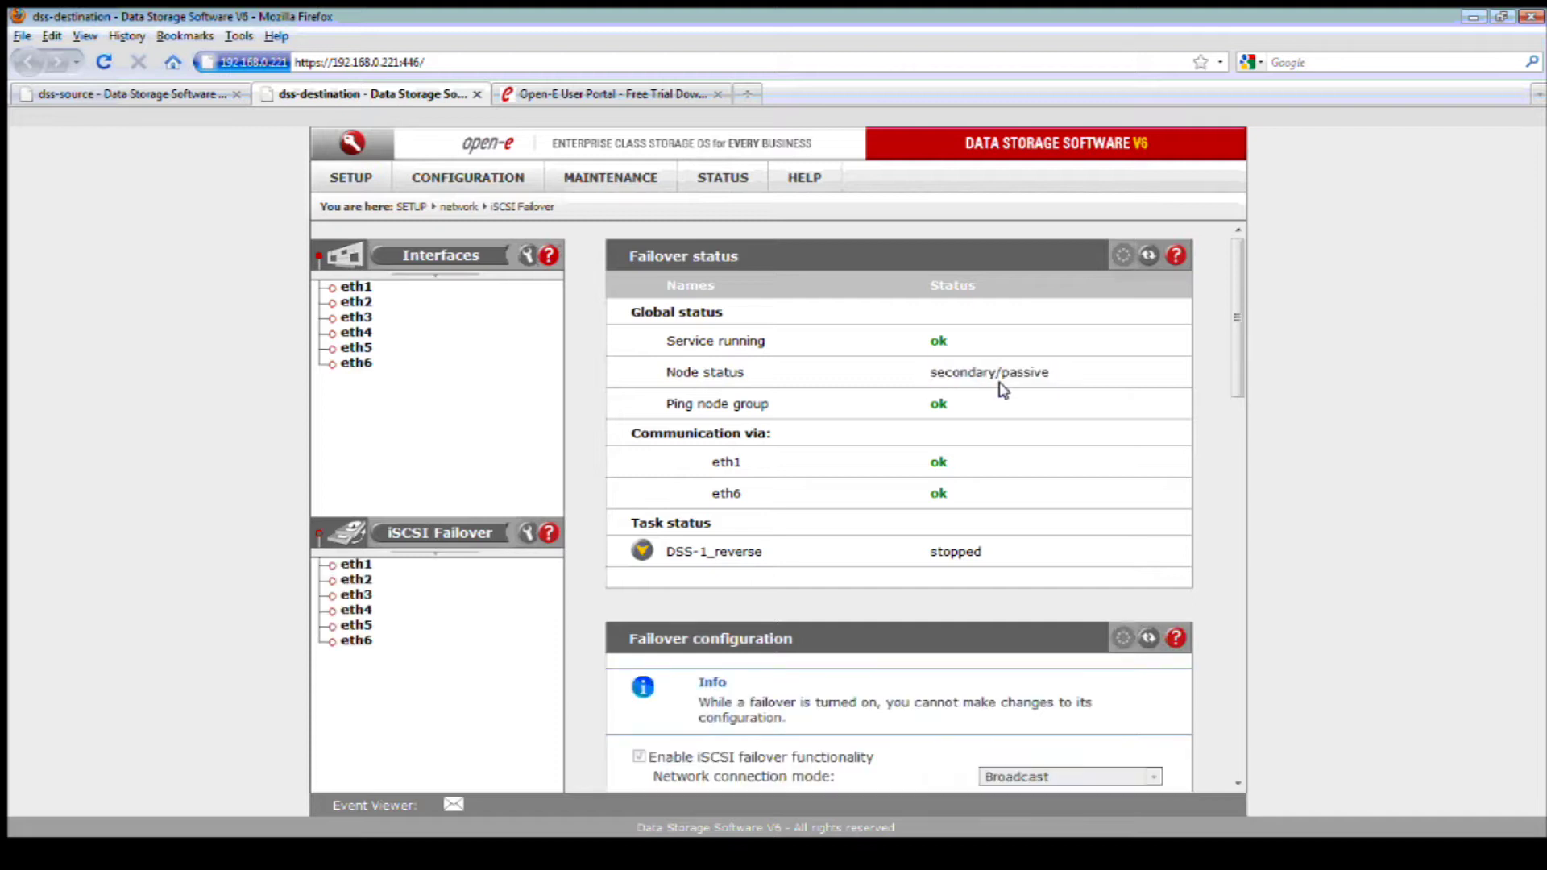
Check the node status and failover configuration on the iSCSI Failover page of dss-source, and view eth0's virtual IP settings.
click(172, 95)
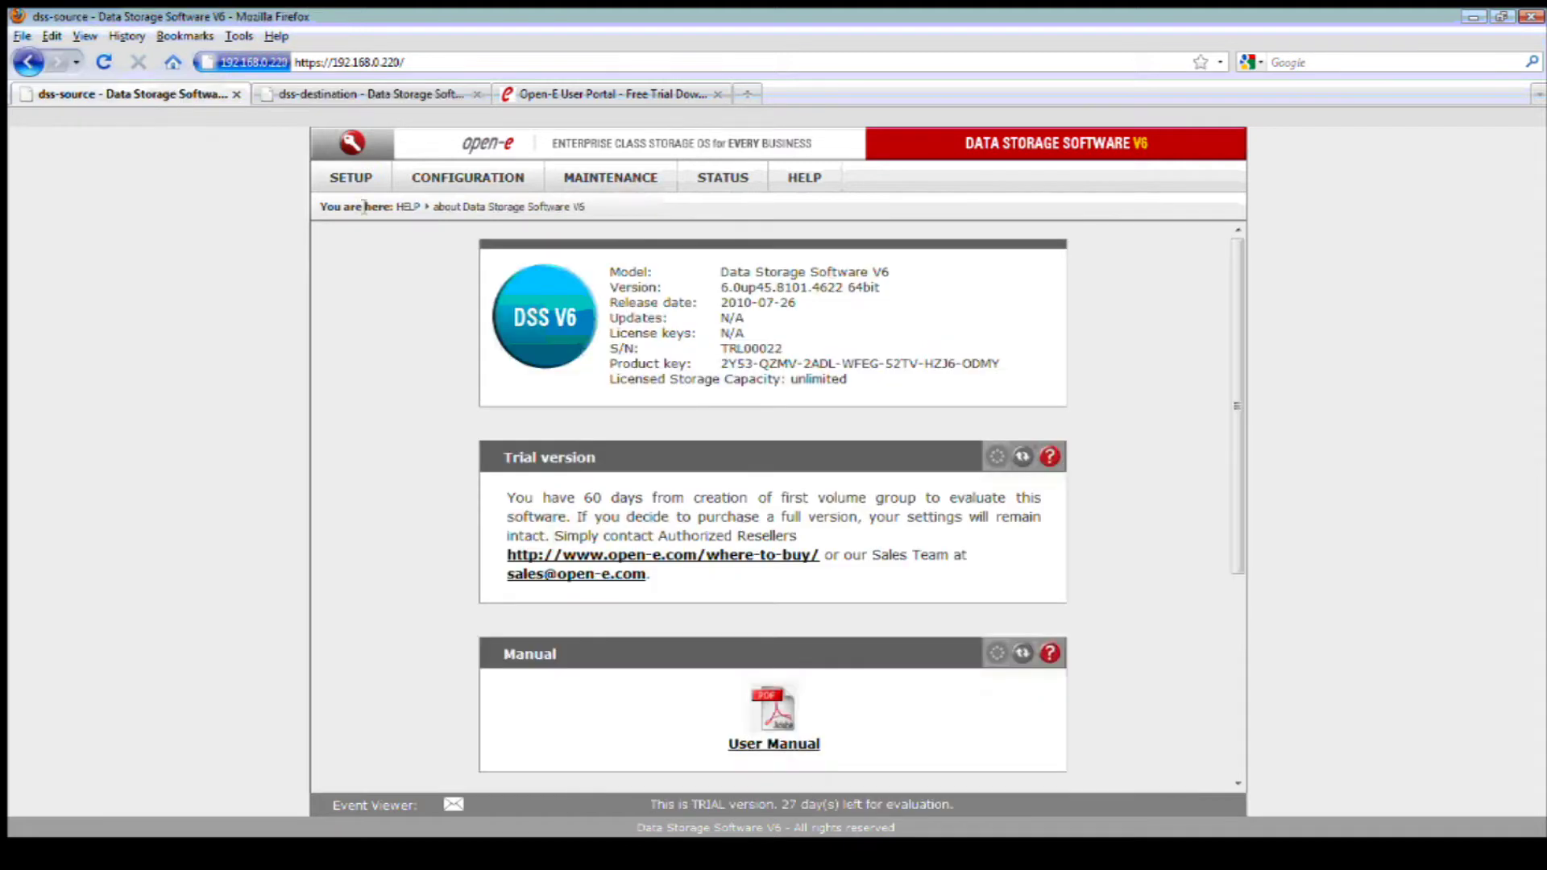
click(347, 179)
mouse_move(483, 208)
click(556, 231)
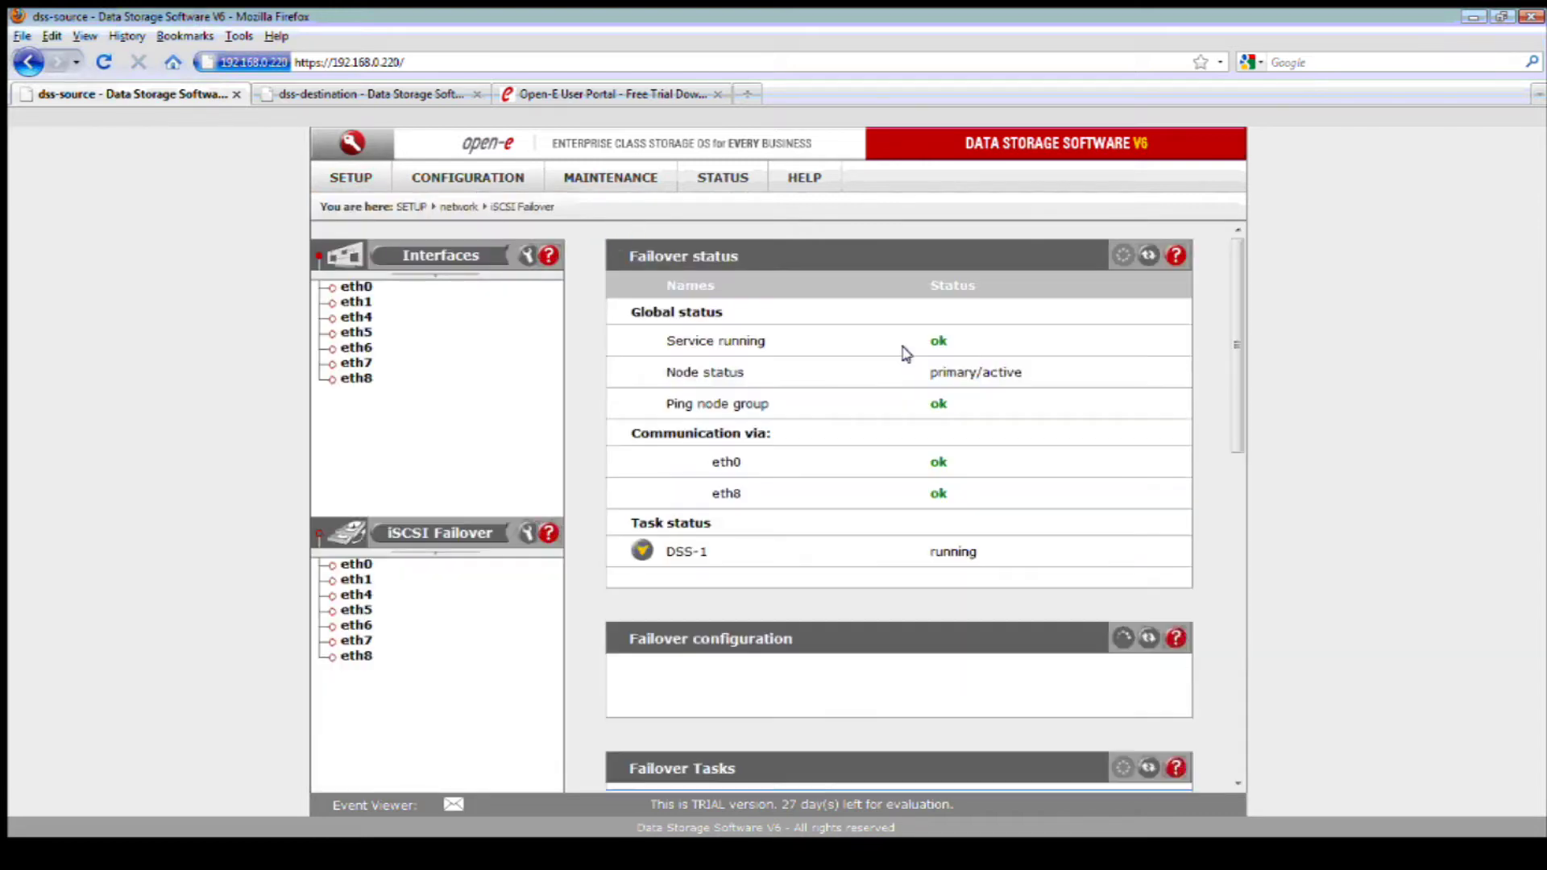
drag(1021, 372, 921, 377)
click(1036, 379)
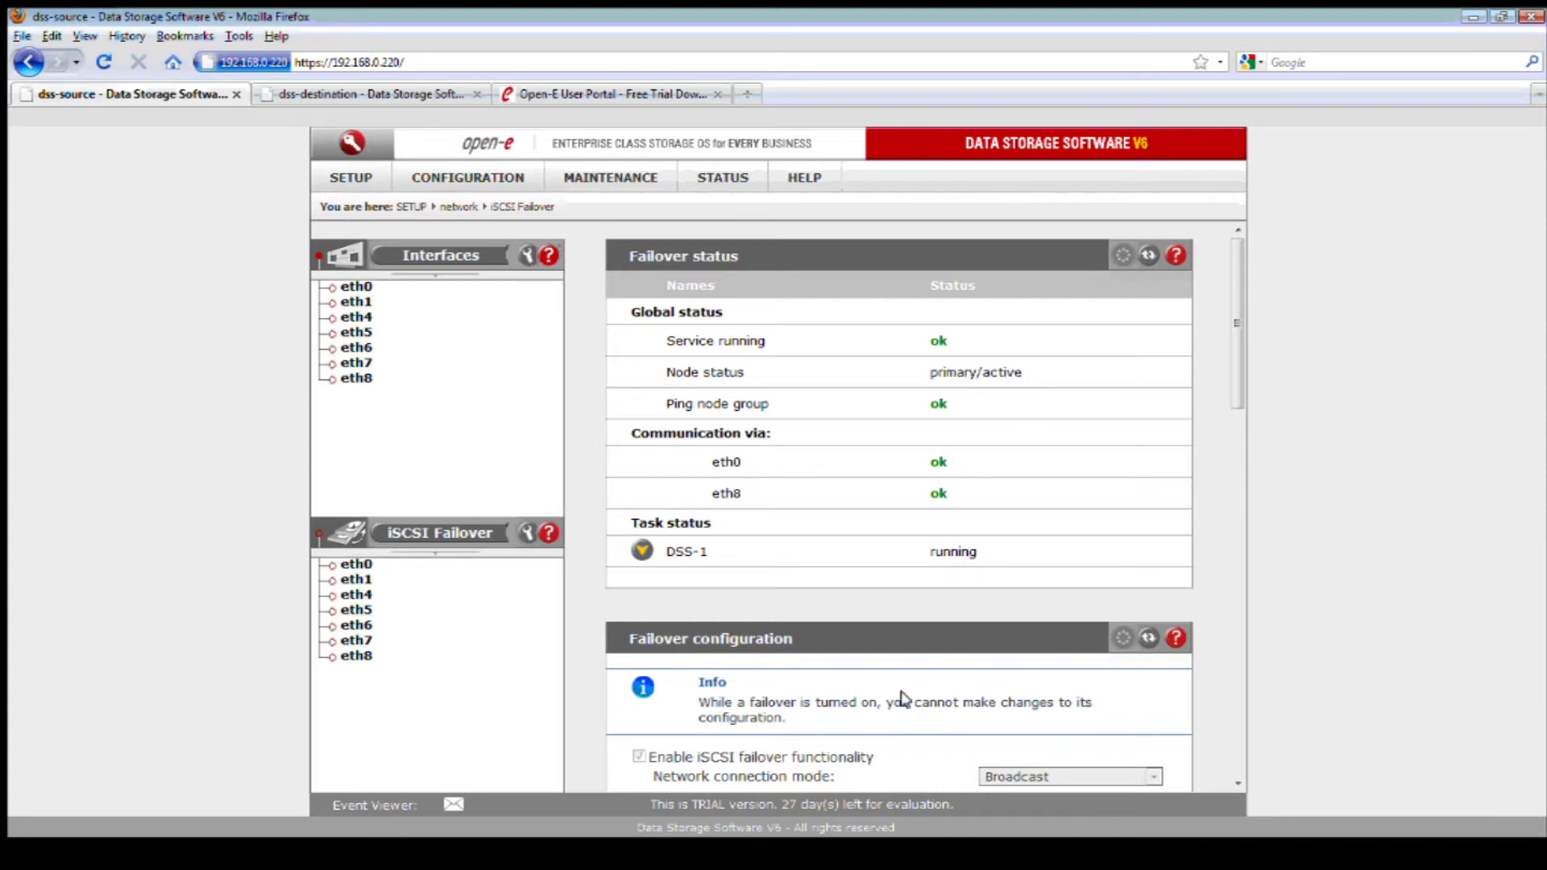
scroll(889, 671, down, 3)
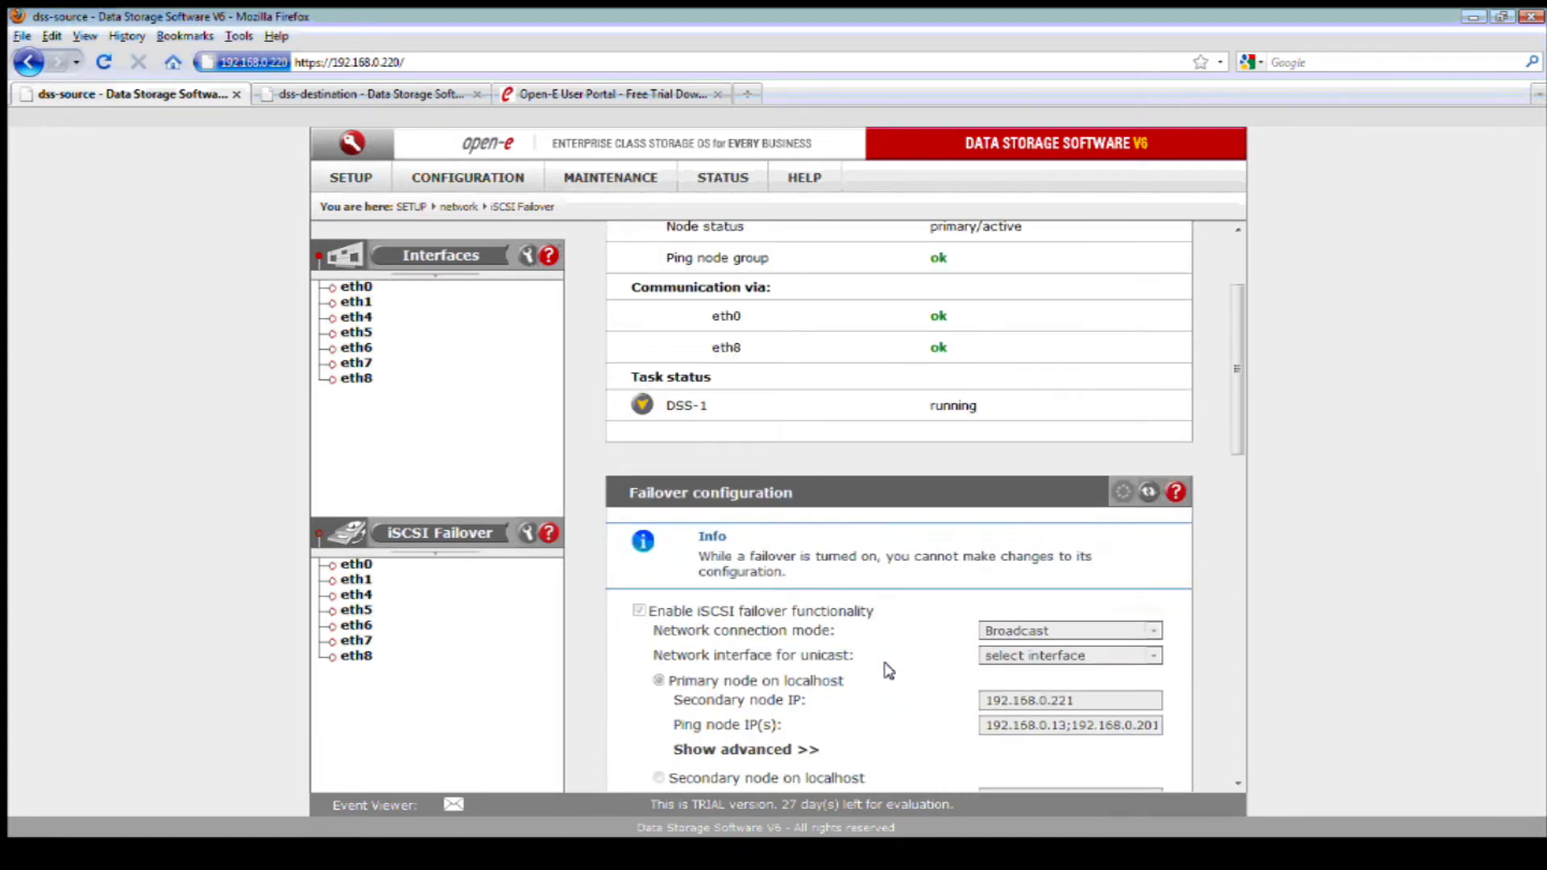
click(355, 564)
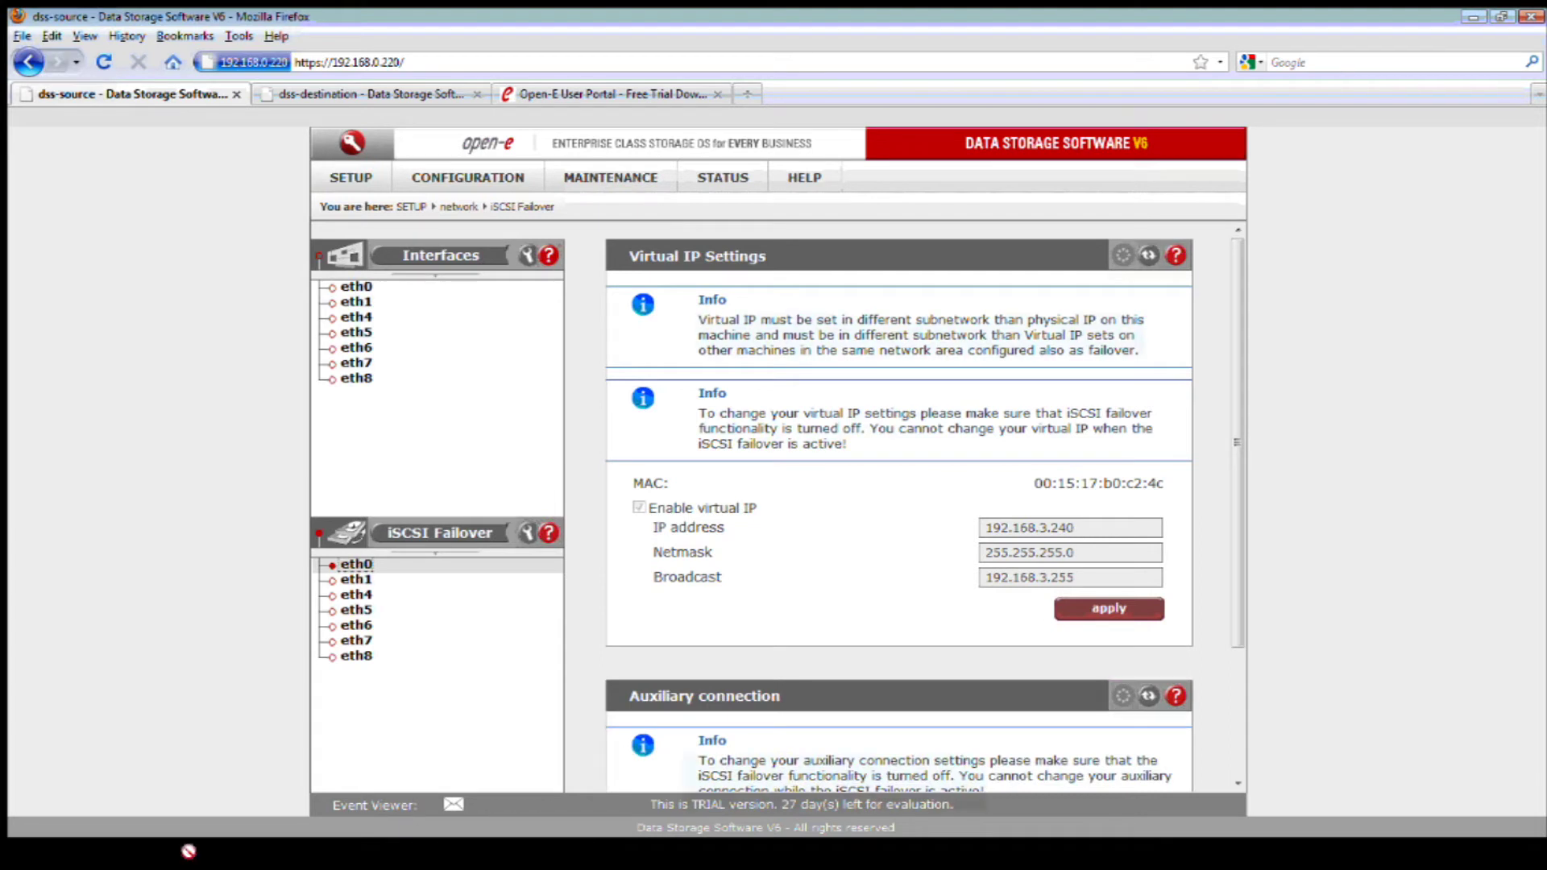
Switch to the Remote Desktop session and inspect the iSCSI initiator's connected target and its target portal.
click(367, 858)
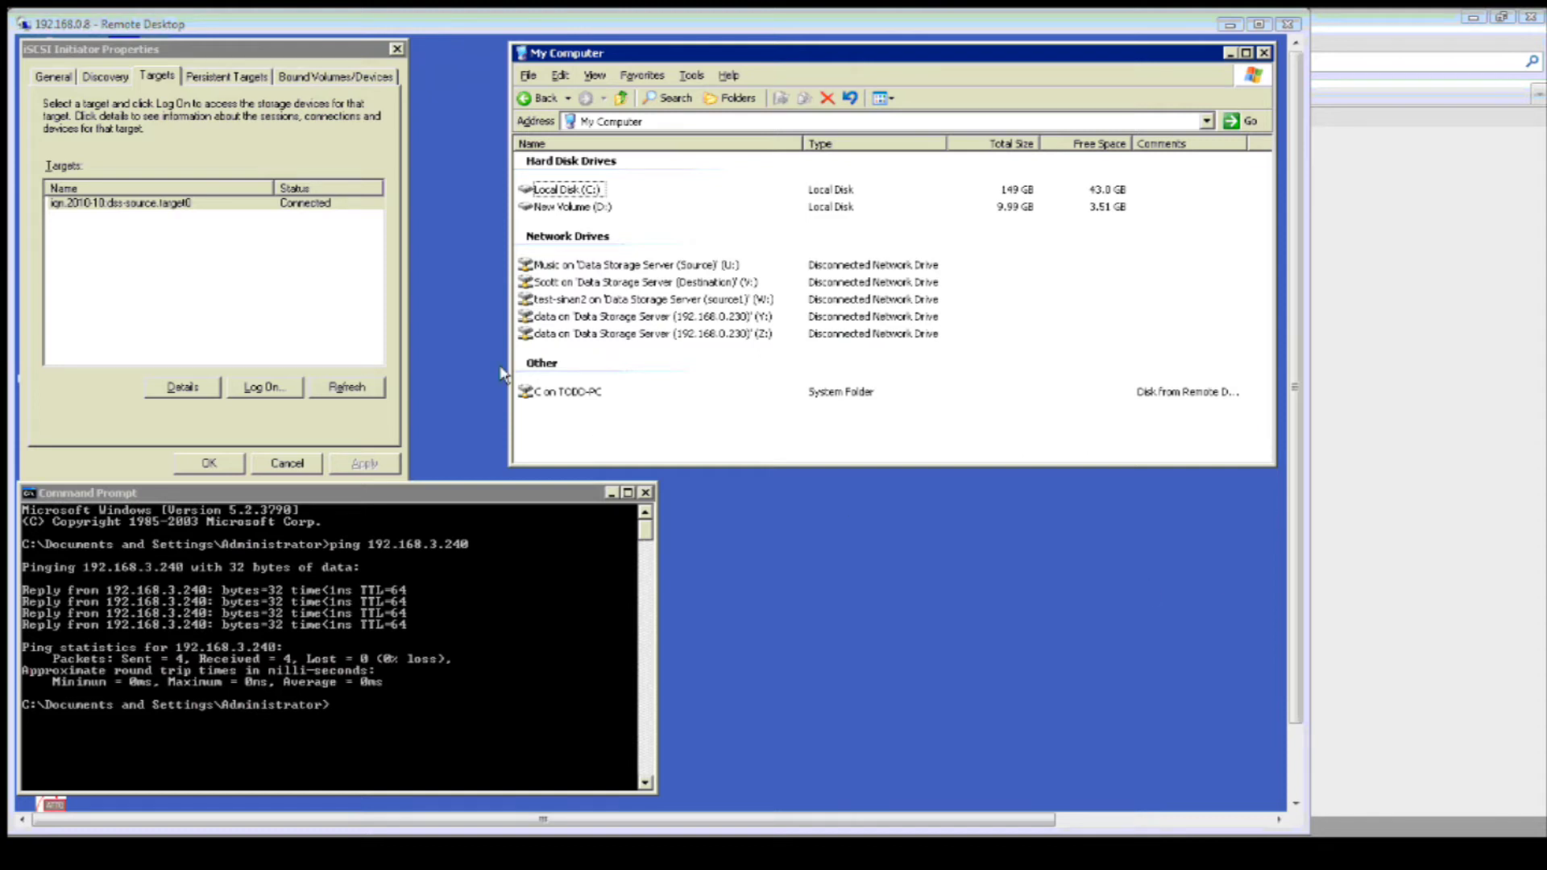
click(144, 203)
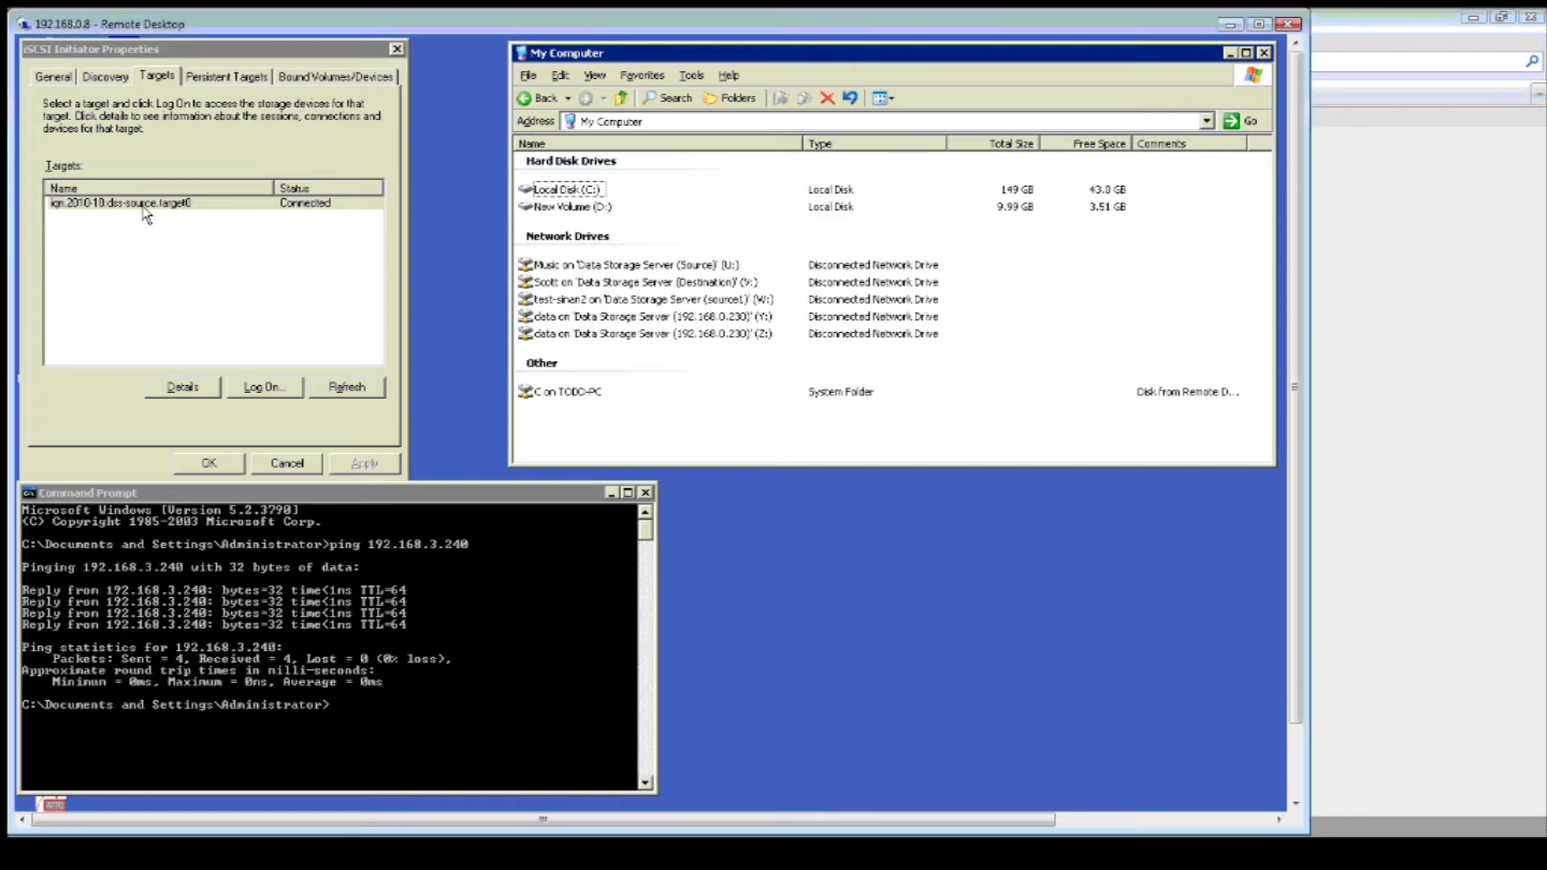
click(100, 79)
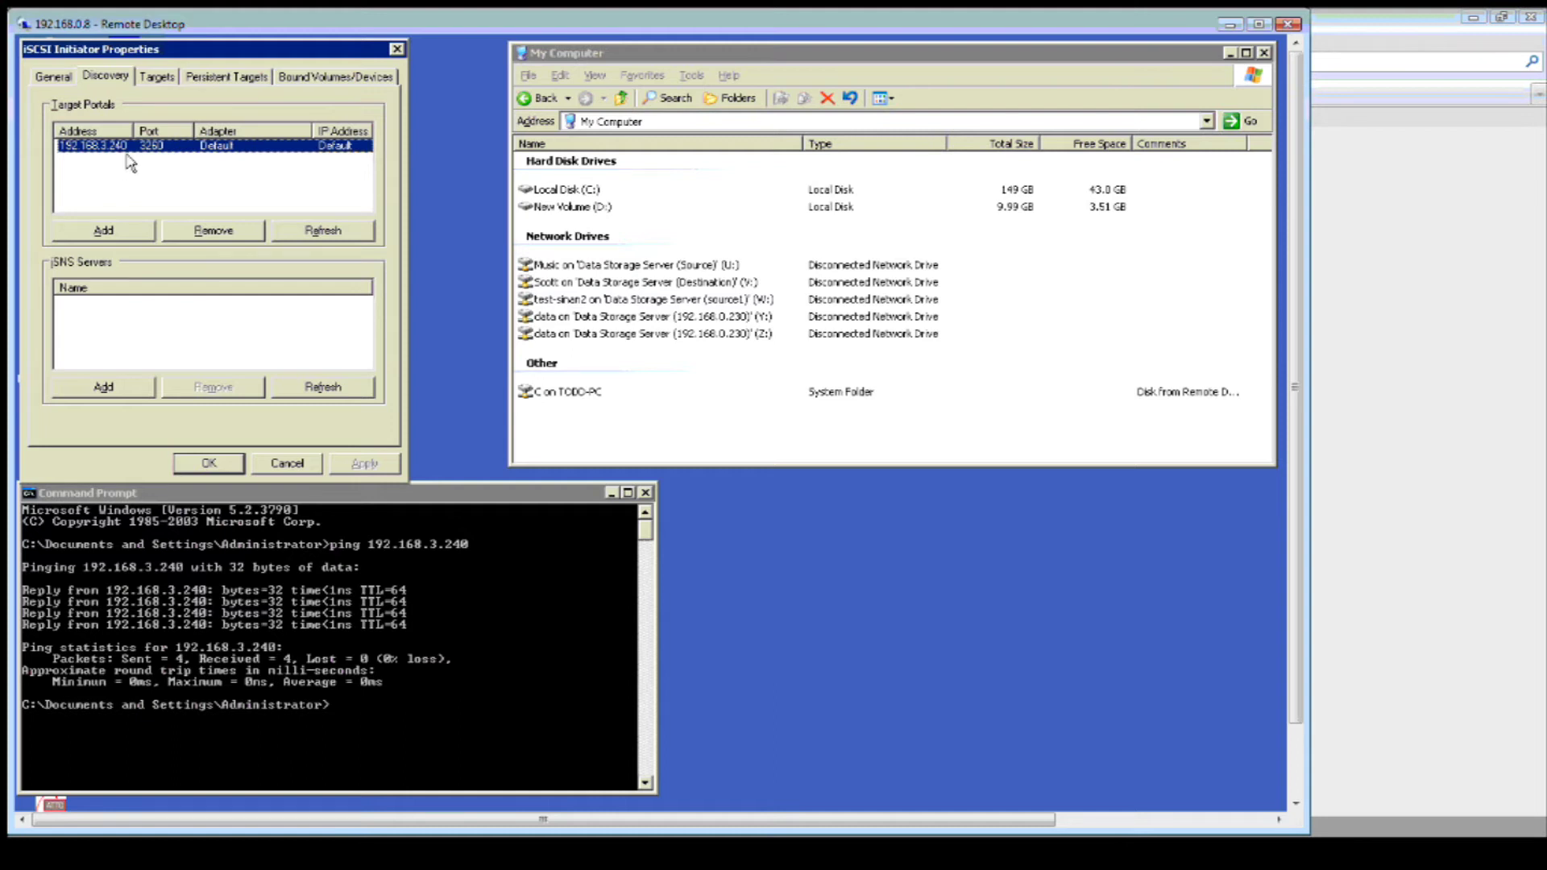
click(164, 80)
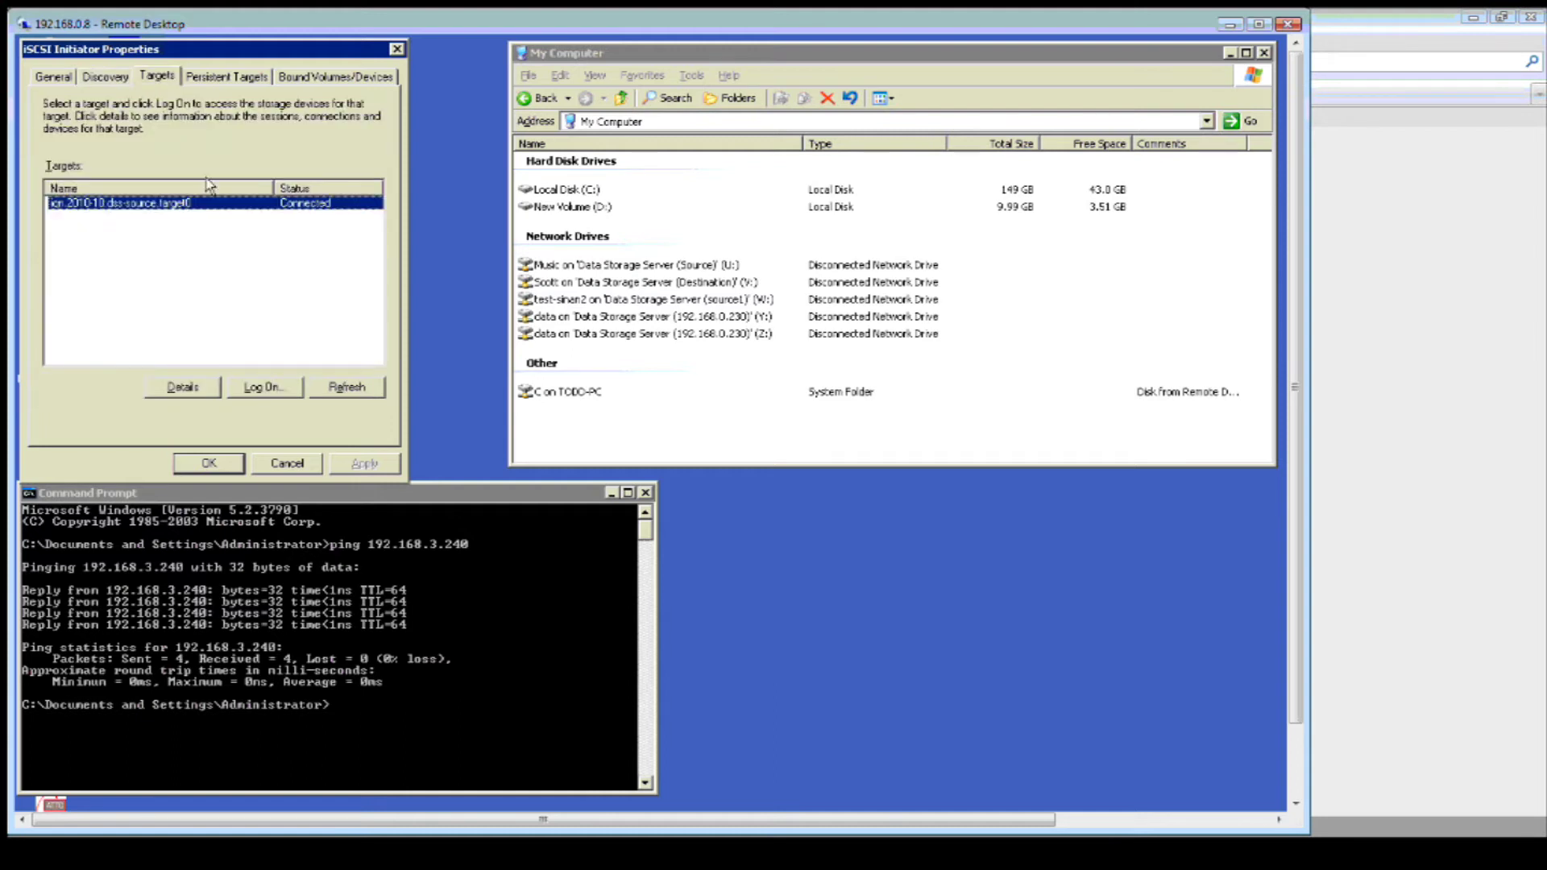
Ping the virtual IP 192.168.3.240 again from the Command Prompt.
click(407, 705)
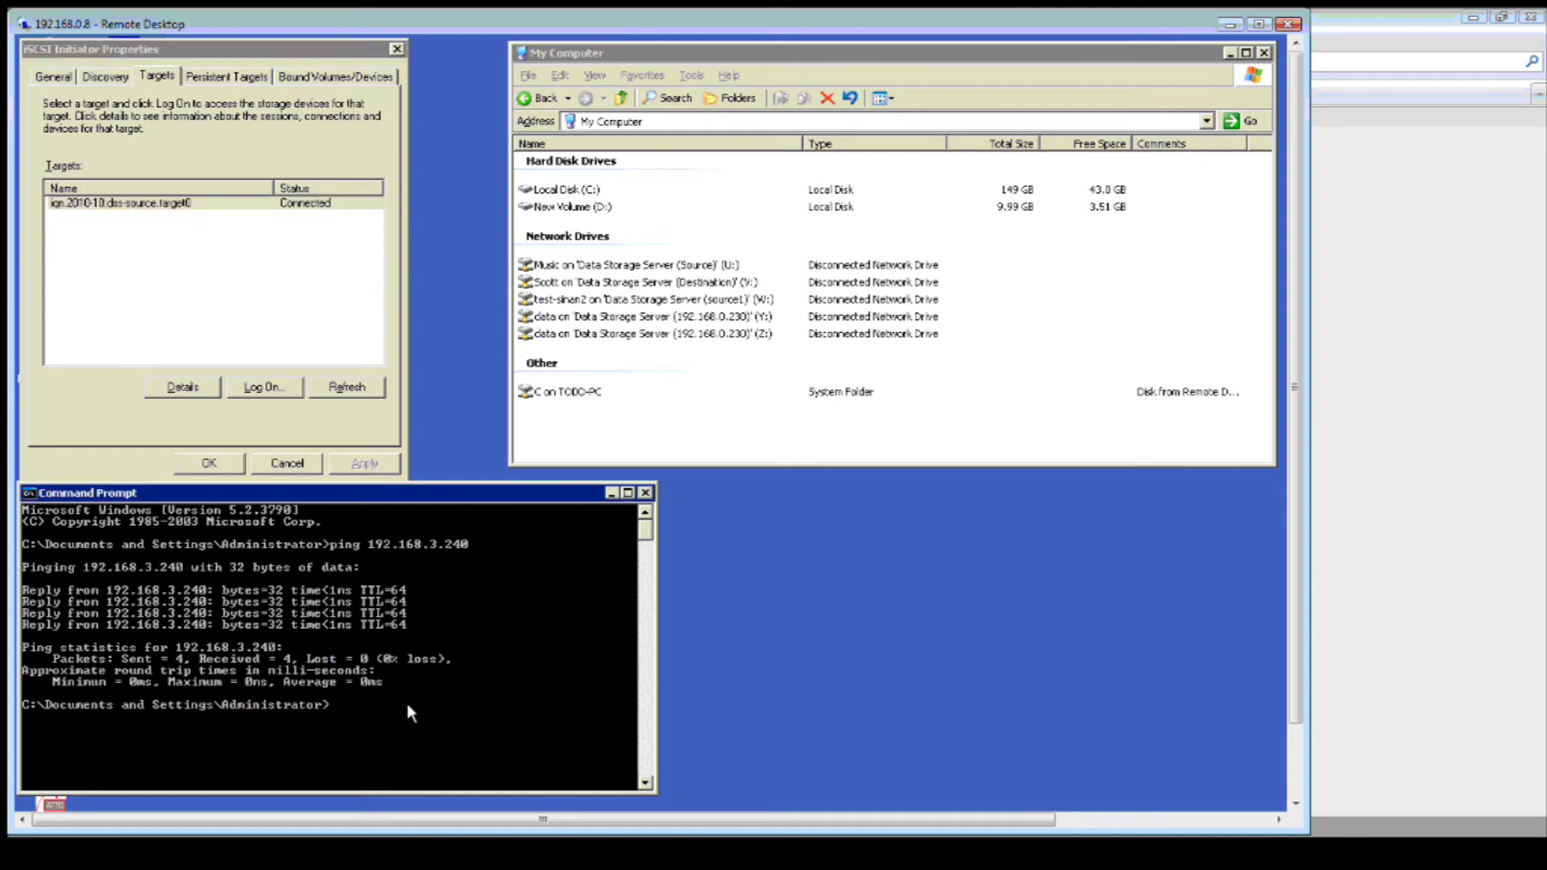
key(Up)
key(Return)
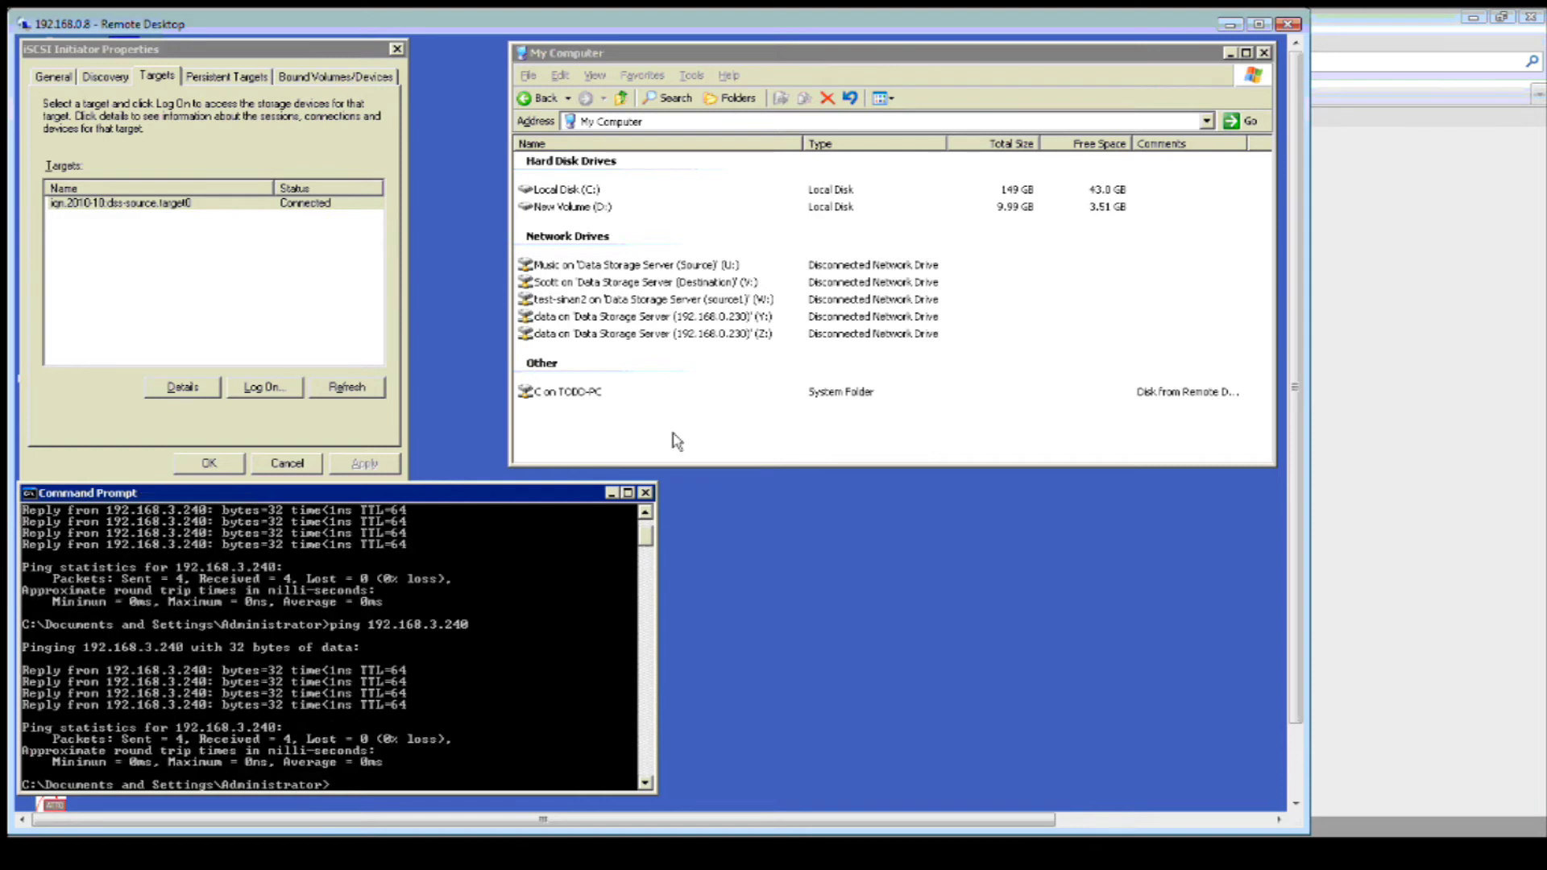
Open the BE 2010 folder on New Volume (D:) to view its contents, and switch back to Firefox.
double_click(572, 207)
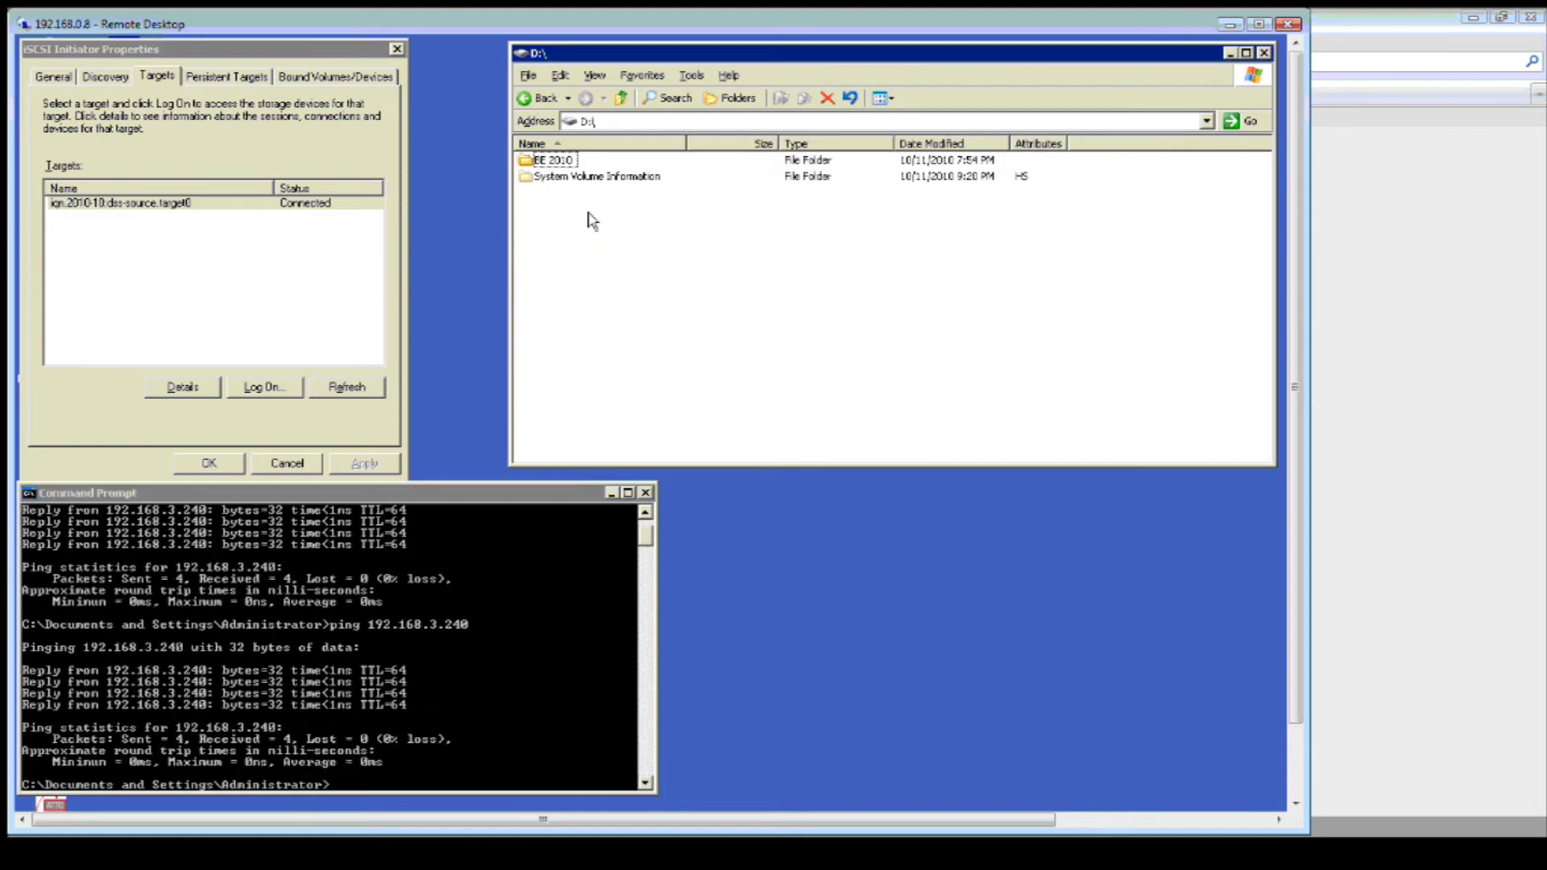
double_click(562, 165)
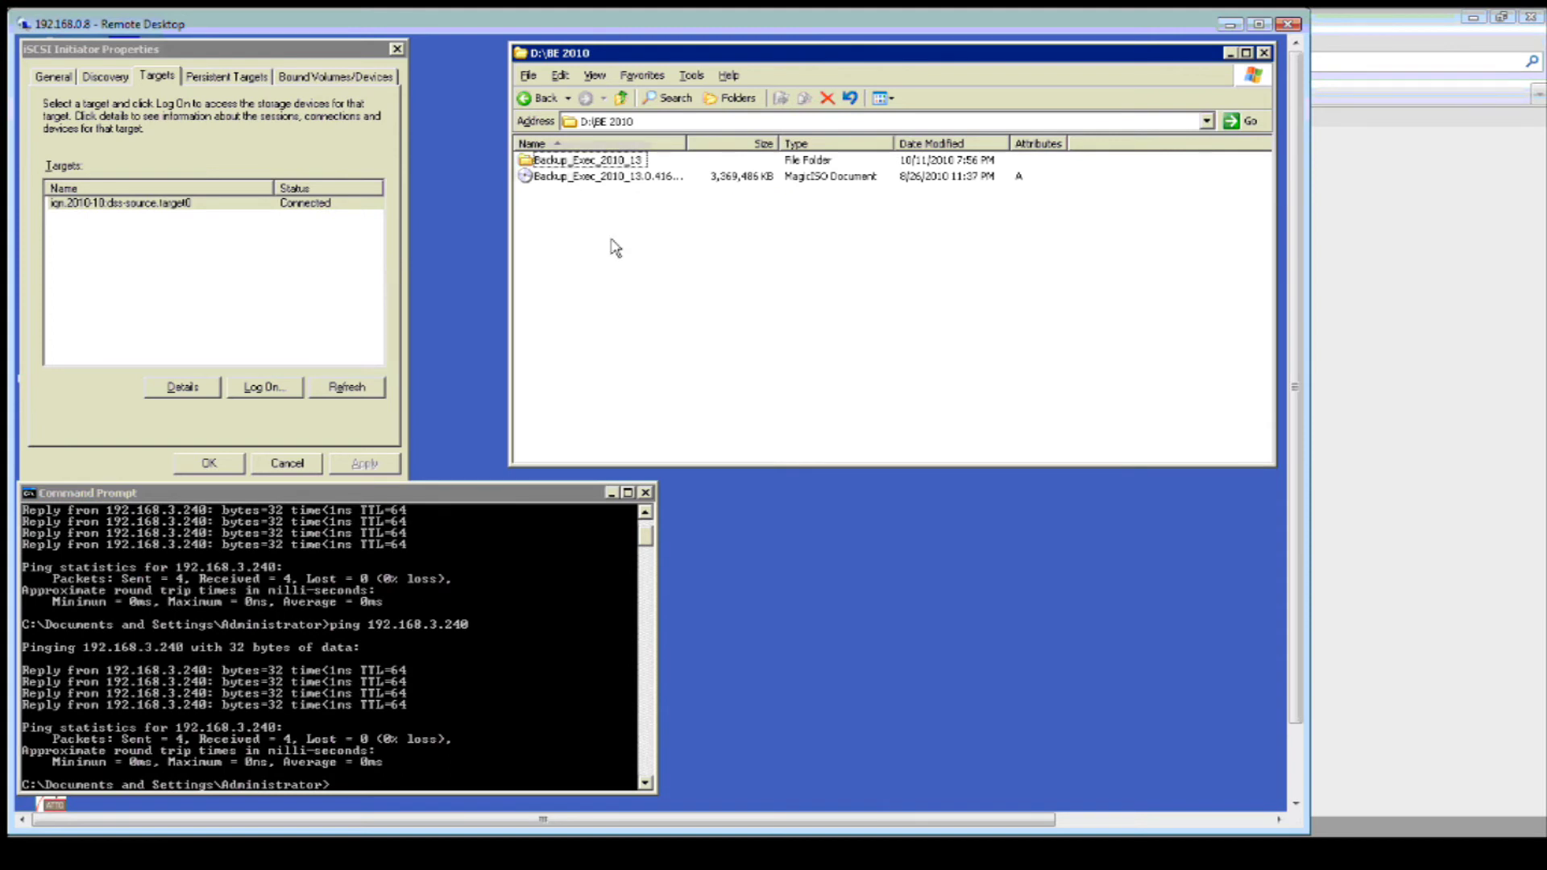
click(1530, 676)
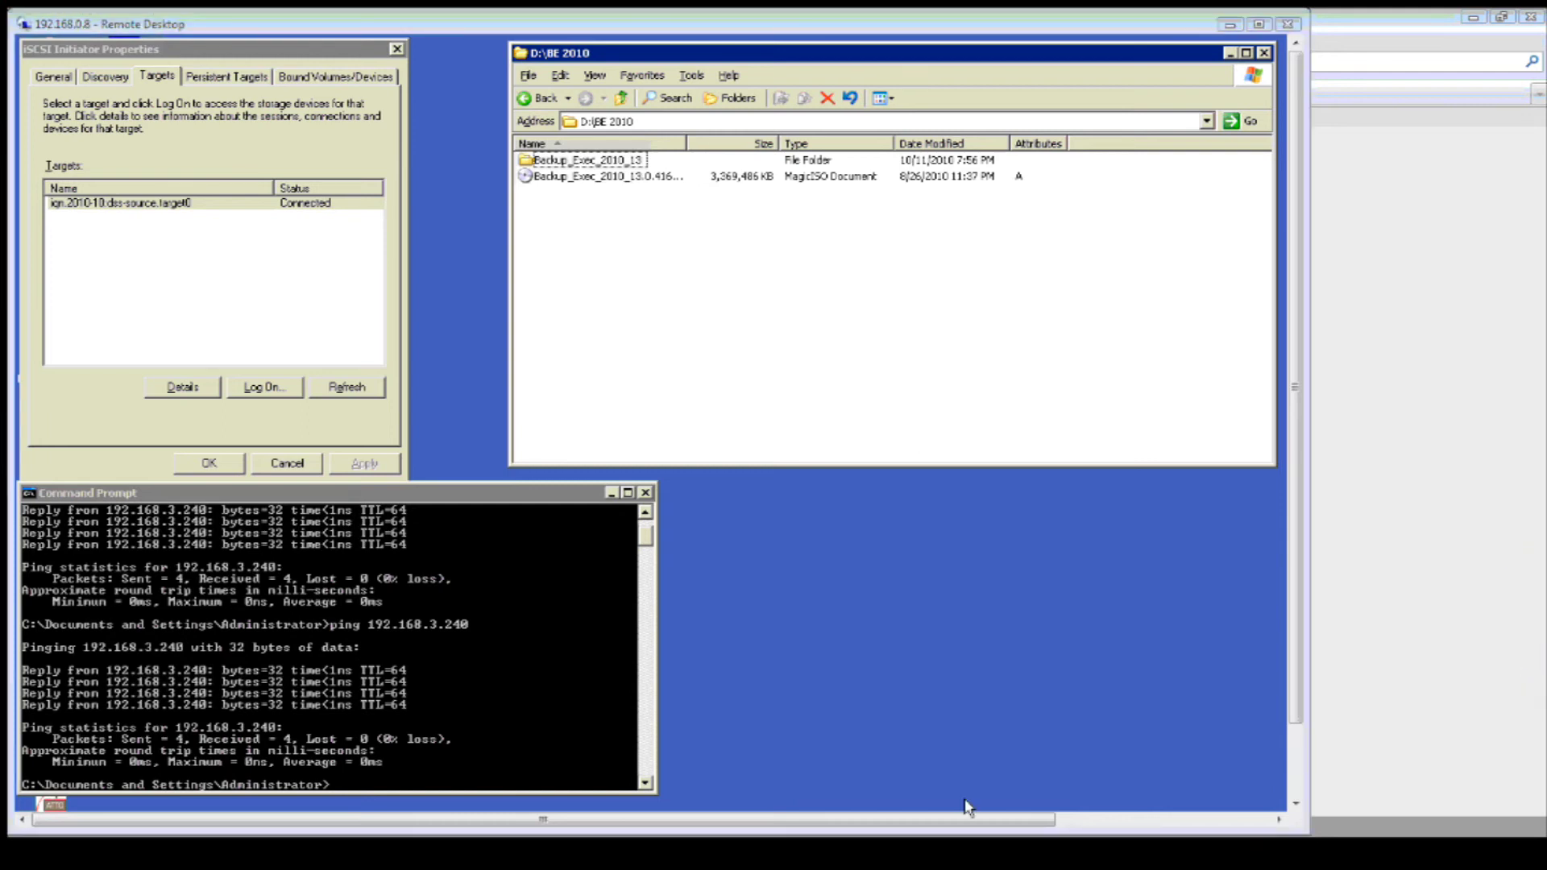
click(267, 855)
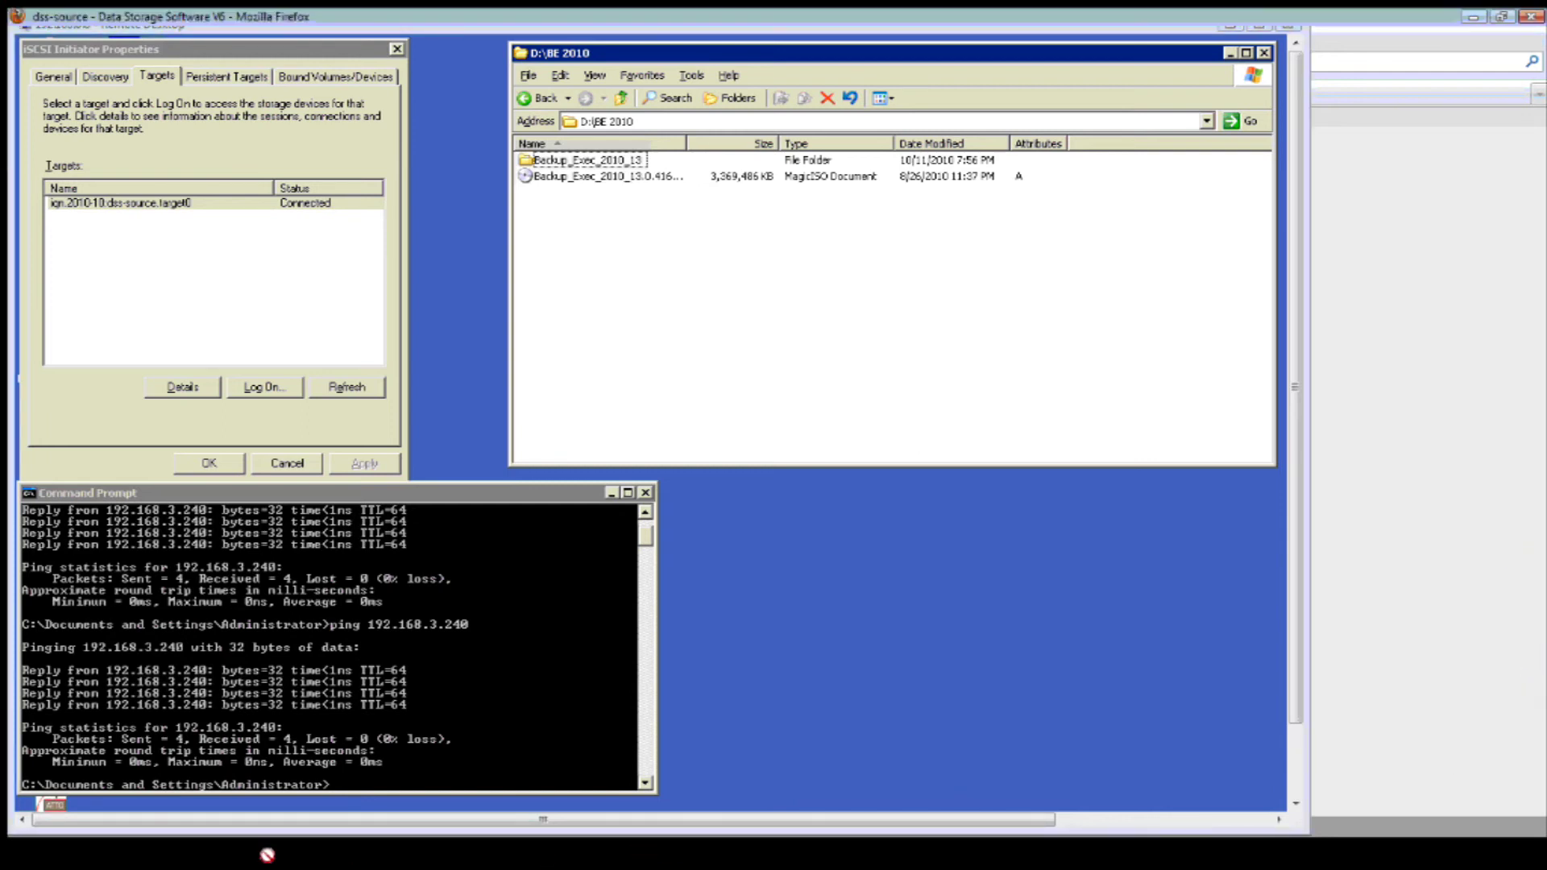